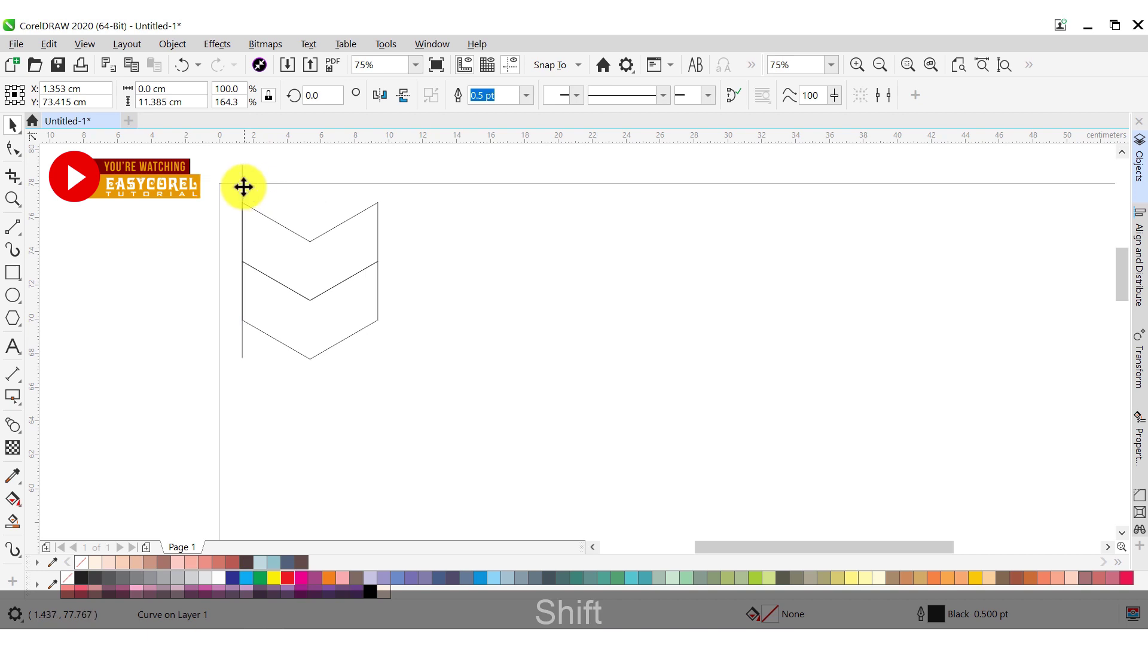
- Duplicate the vertical line onto the chevrons' right edge and set both lines' outline width to 5 mm
left_click_drag(244, 187, 379, 206)
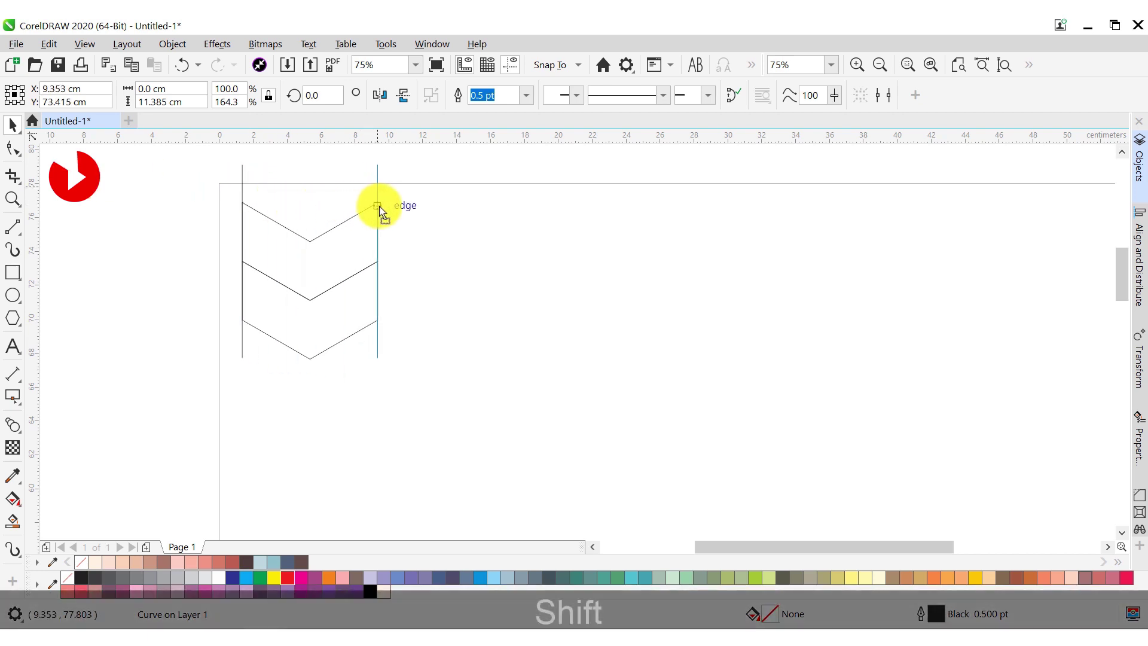
left_click(431, 161)
left_click_drag(431, 162, 217, 199)
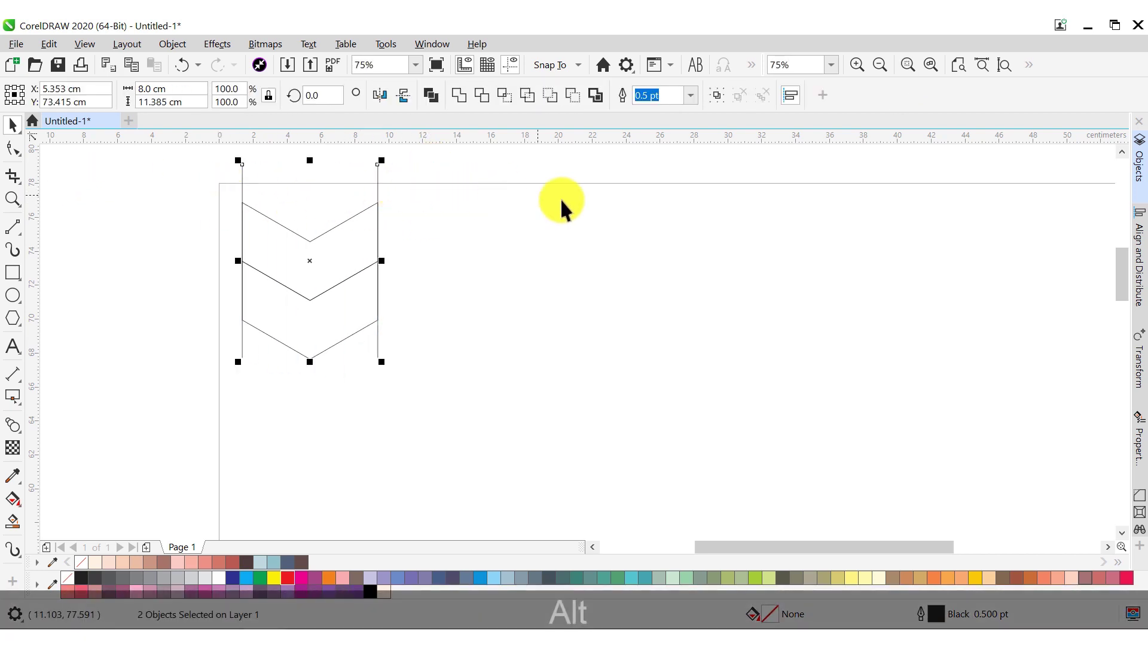
double_click(937, 616)
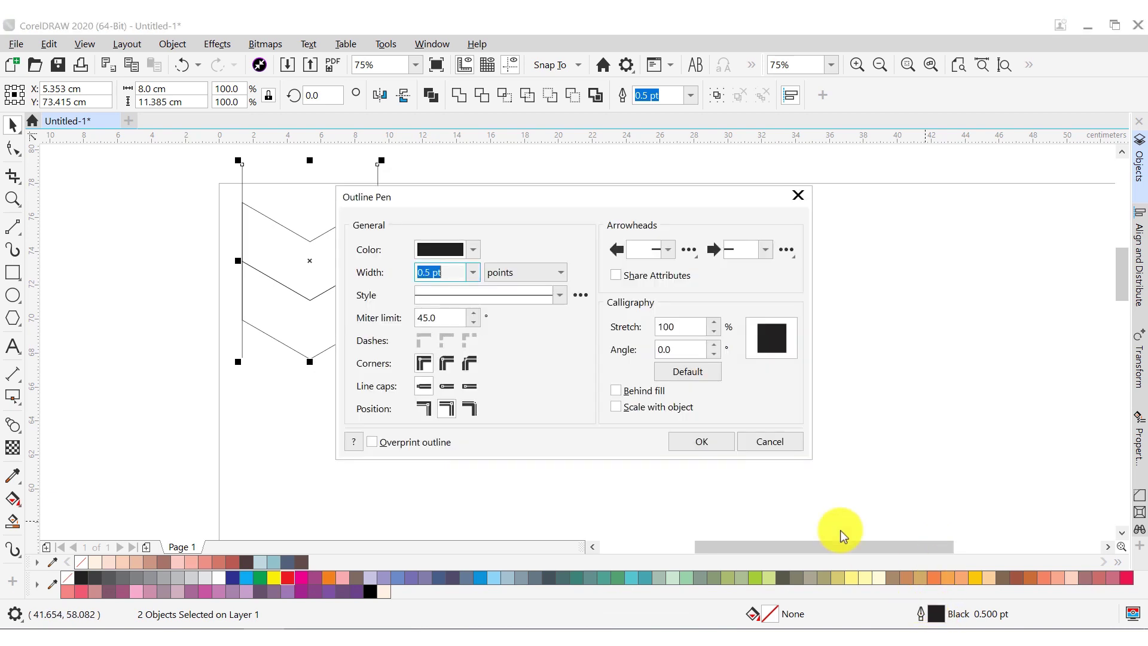
left_click(518, 274)
left_click(519, 305)
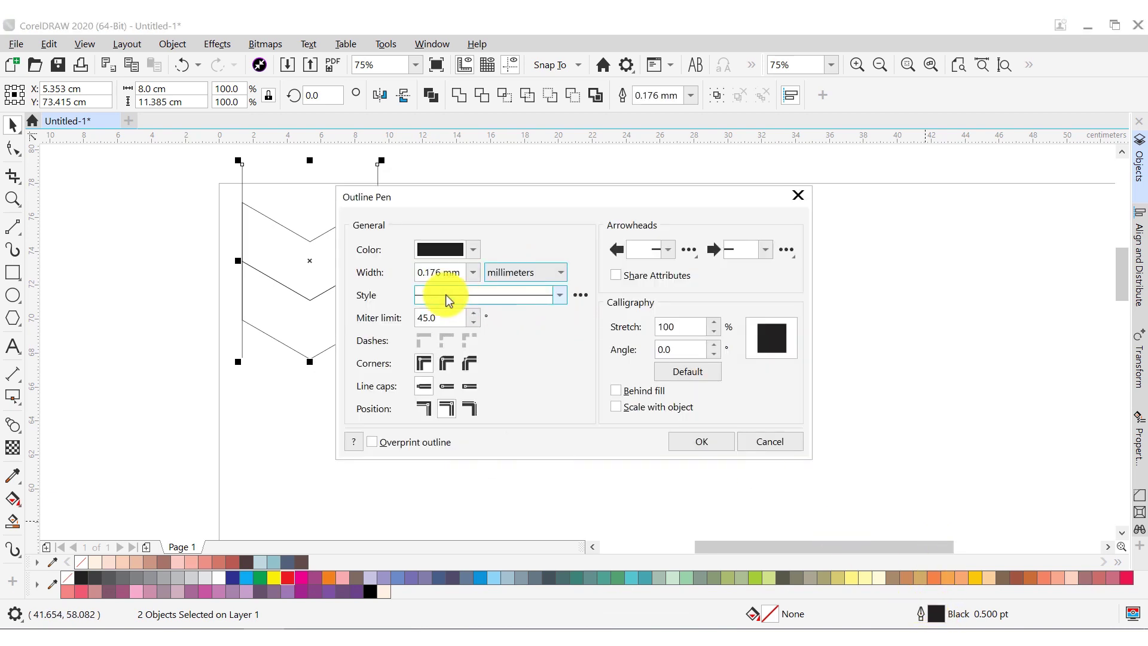
type("5")
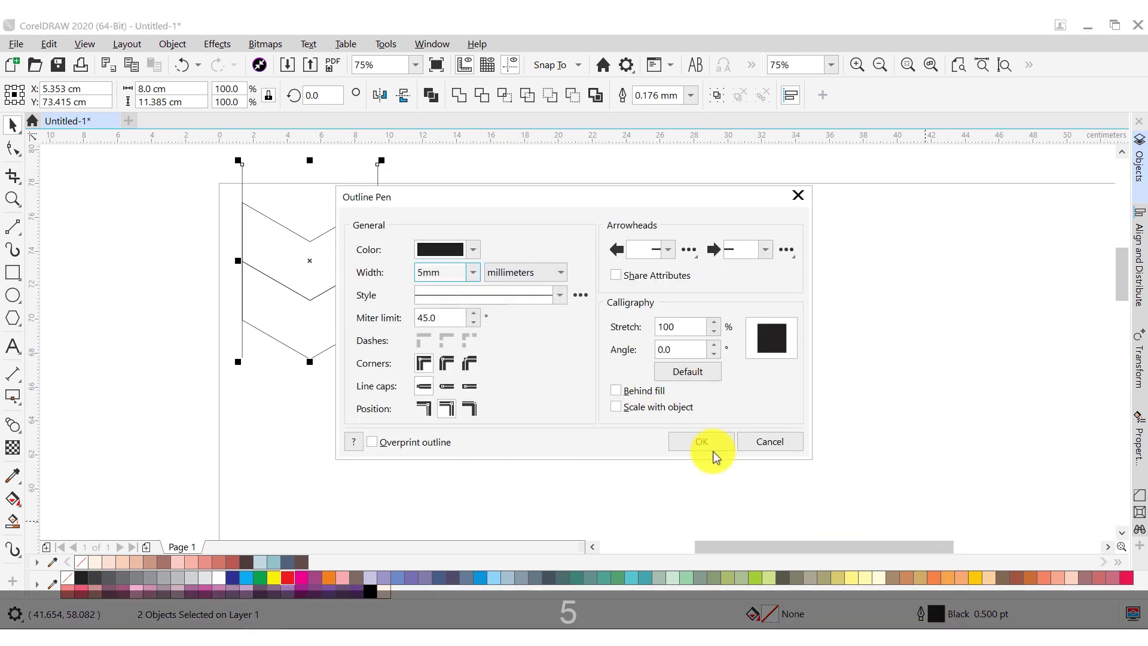
left_click(707, 443)
- Blend the two thick vertical lines into each other across the chevrons with 11 blend steps
left_click(243, 195)
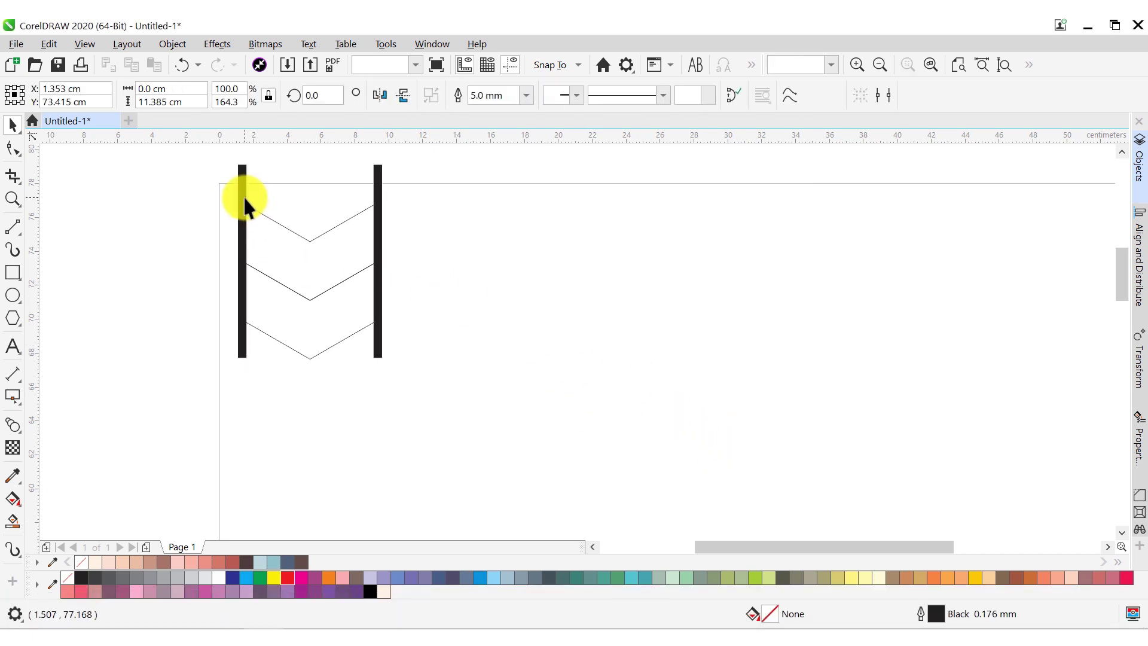
left_click(16, 422)
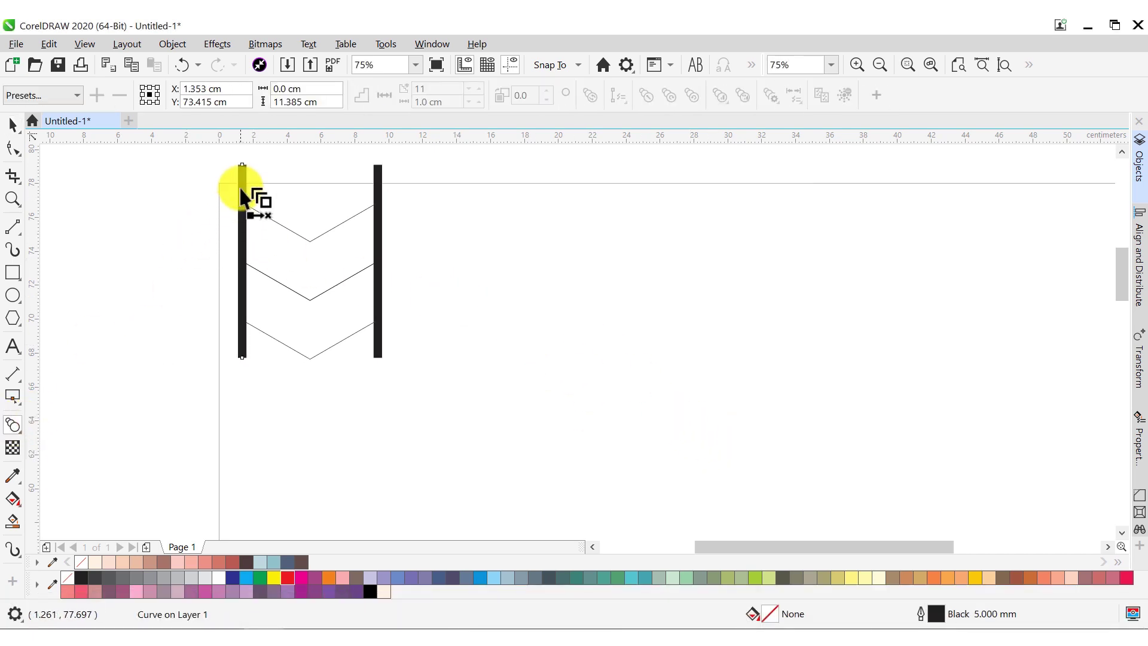
left_click_drag(243, 195, 377, 257)
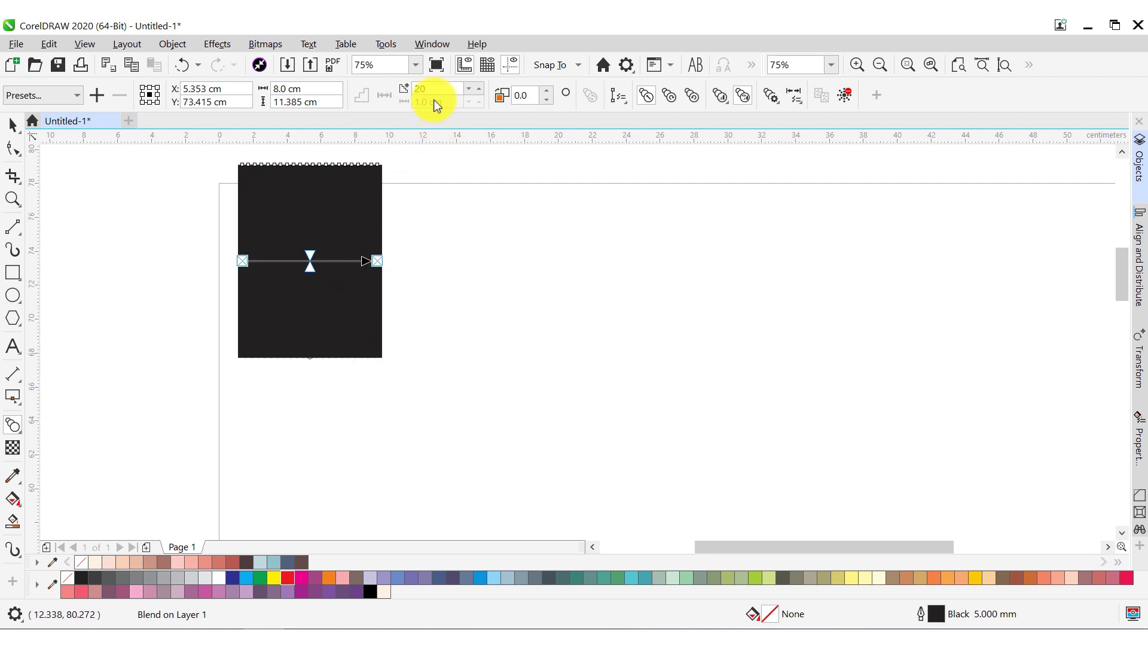
type("11")
key("Return")
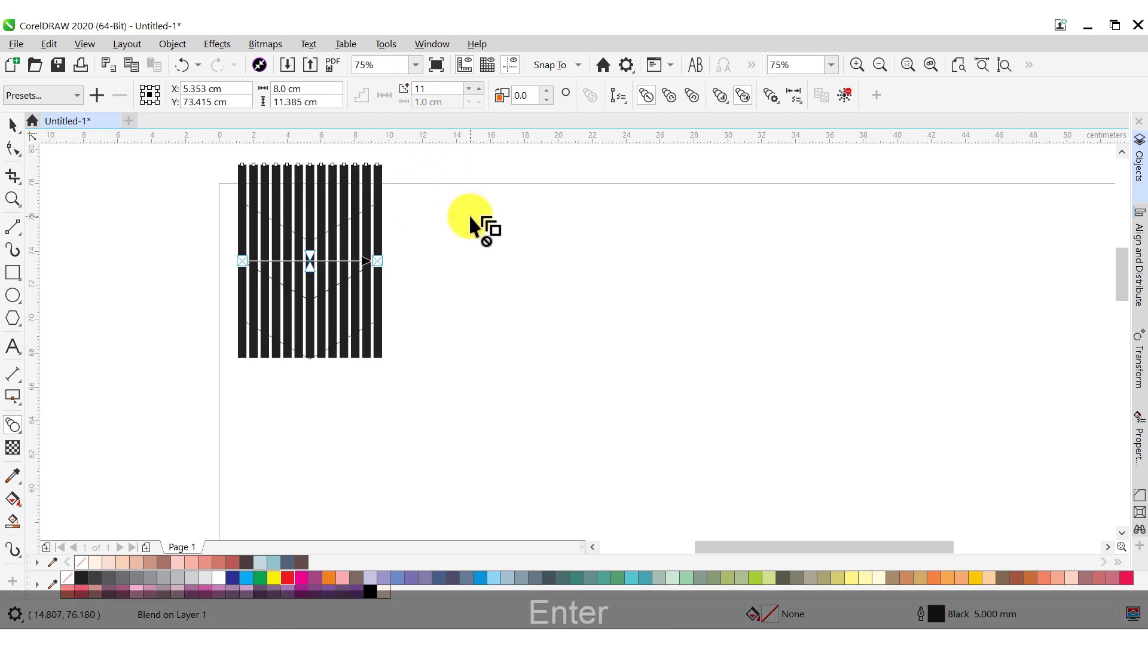
- Break the blend apart and weld all the vertical stripes into a single curve
scroll(276, 173, "up", 2)
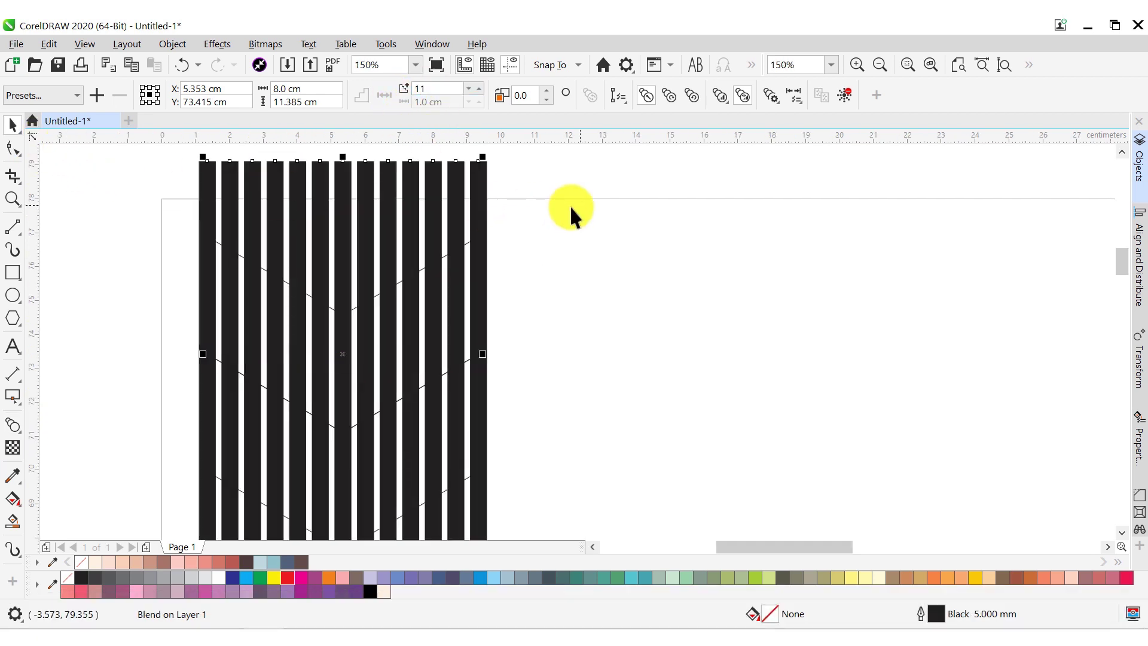
left_click(158, 49)
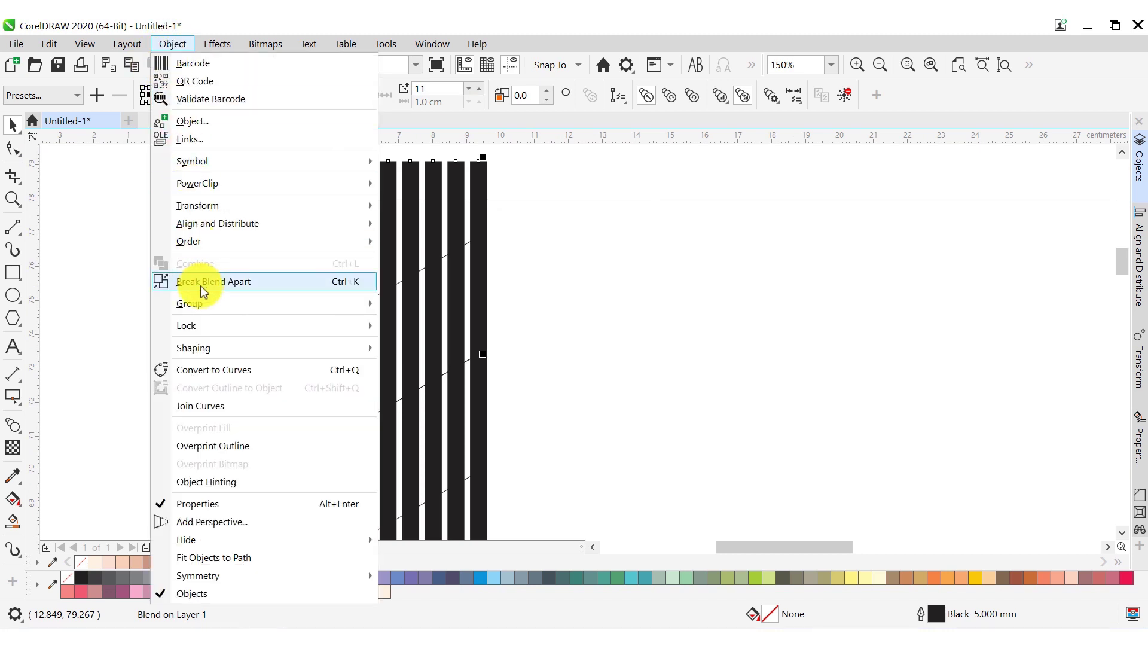
left_click(200, 285)
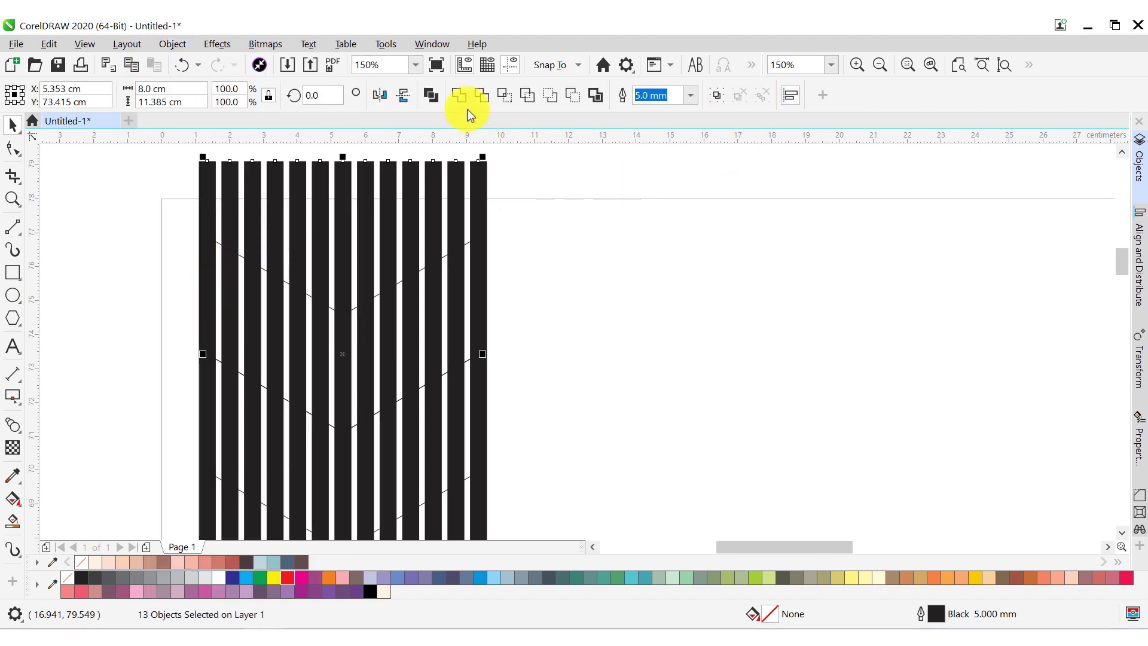
left_click(460, 98)
left_click(907, 66)
left_click(845, 226)
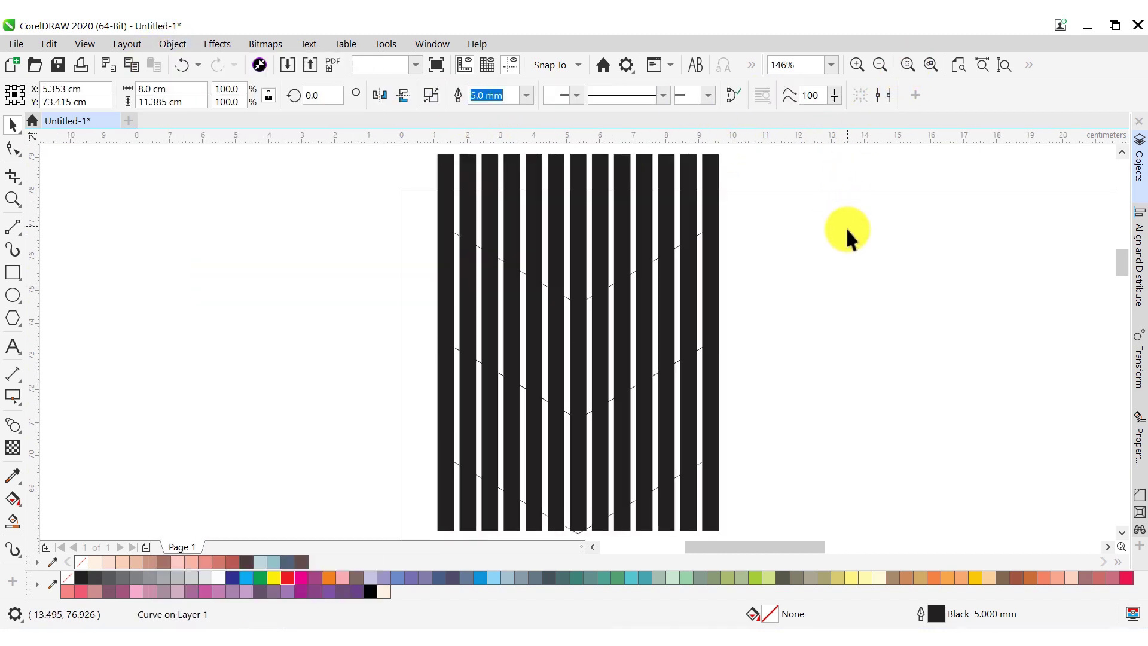
- Convert the outline of the welded vertical stripes to an object
left_click_drag(781, 151, 494, 194)
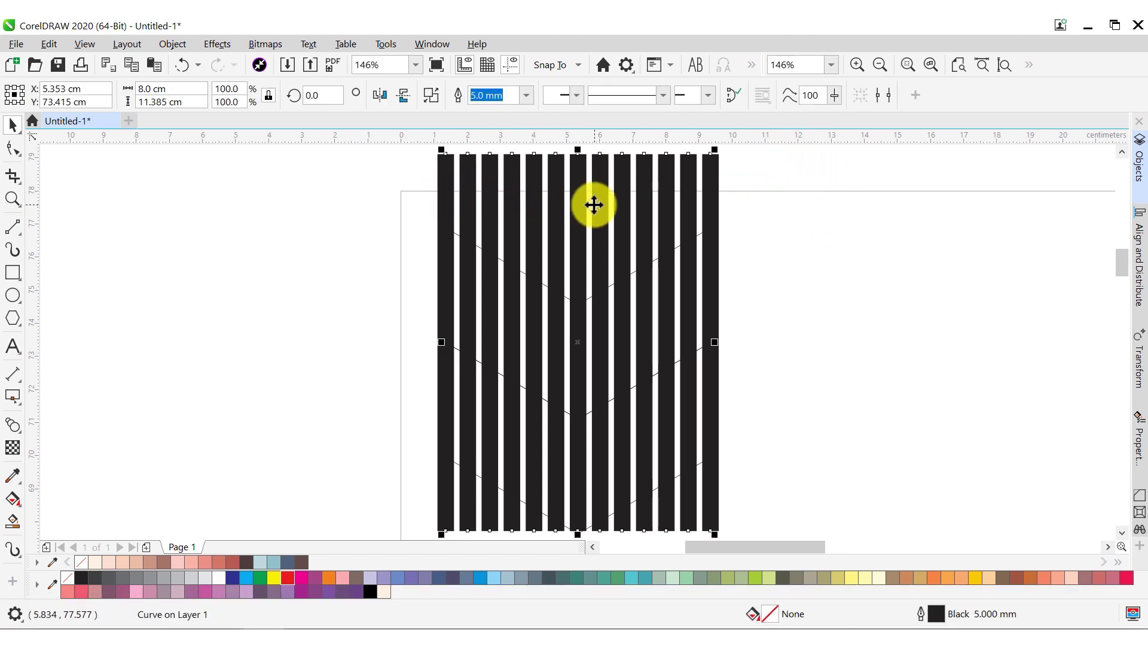
left_click(182, 45)
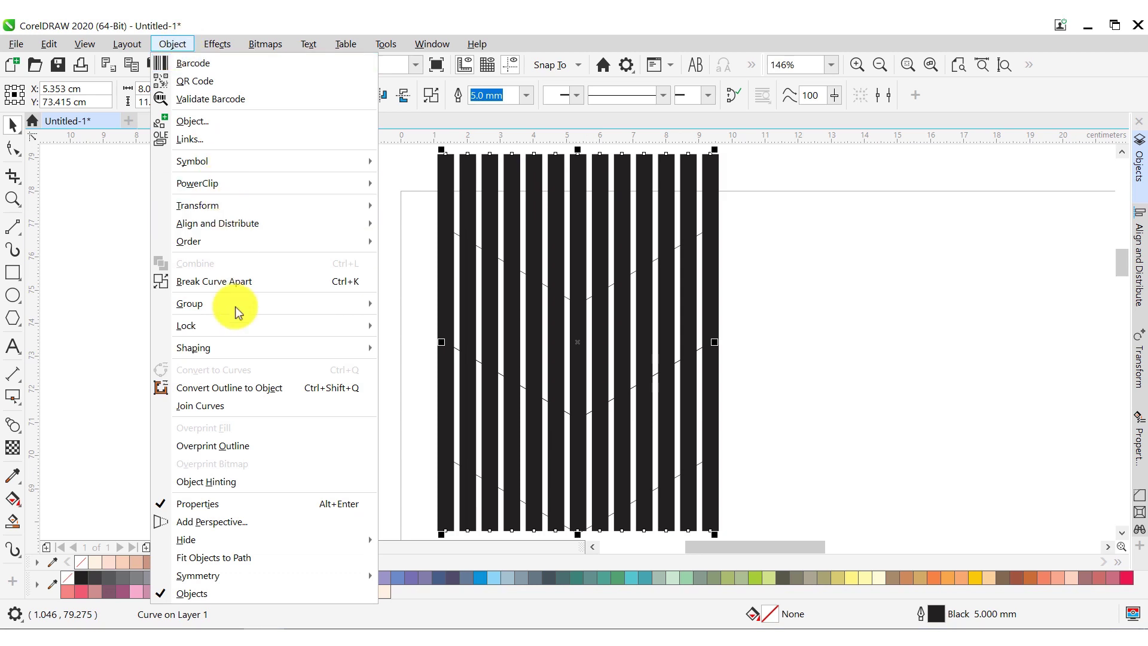
left_click(236, 387)
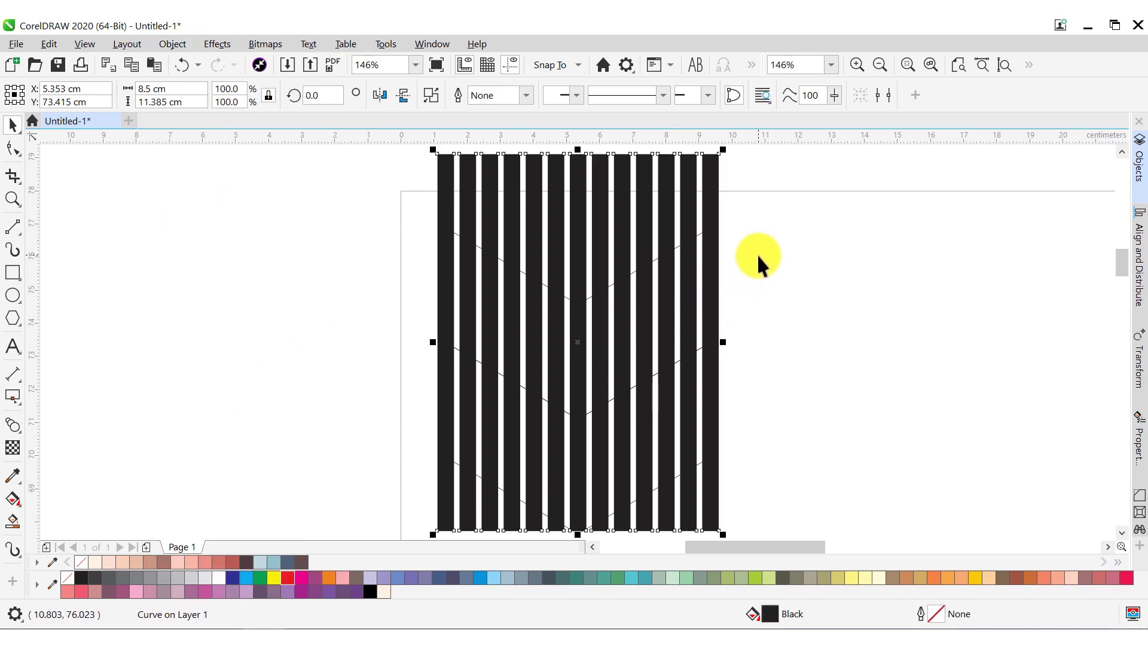
- Intersect the stripes with the upper chevron and delete the full-height stripes
left_click(699, 249)
scroll(696, 245, "up", 4)
left_click(692, 242)
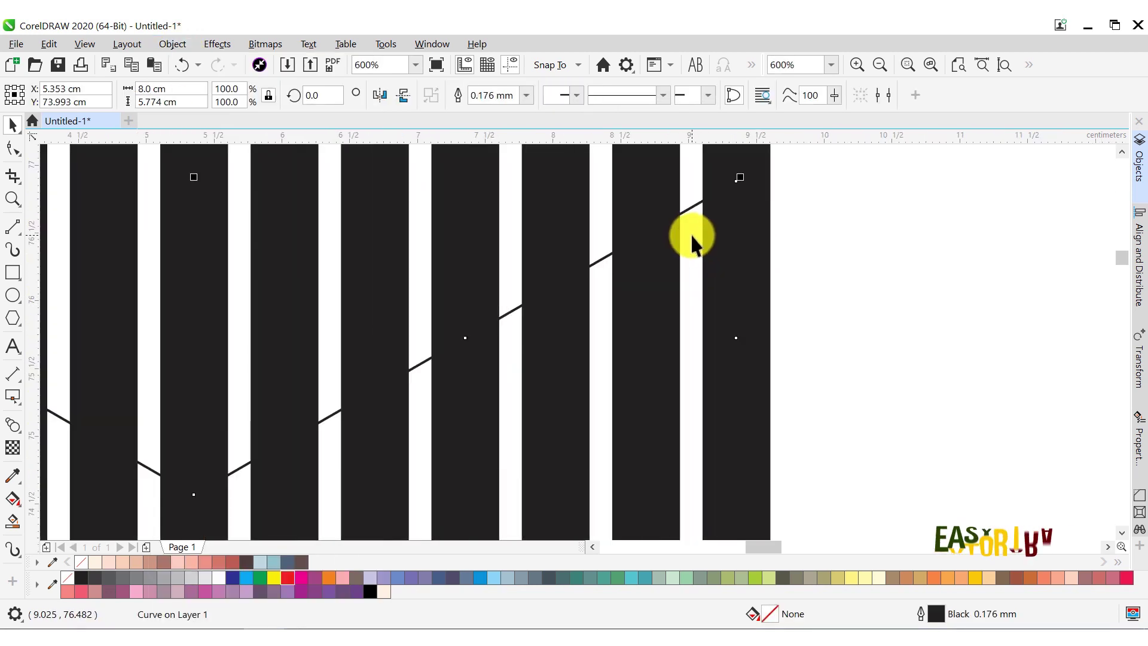
scroll(691, 242, "down", 2)
left_click(668, 169, "shift")
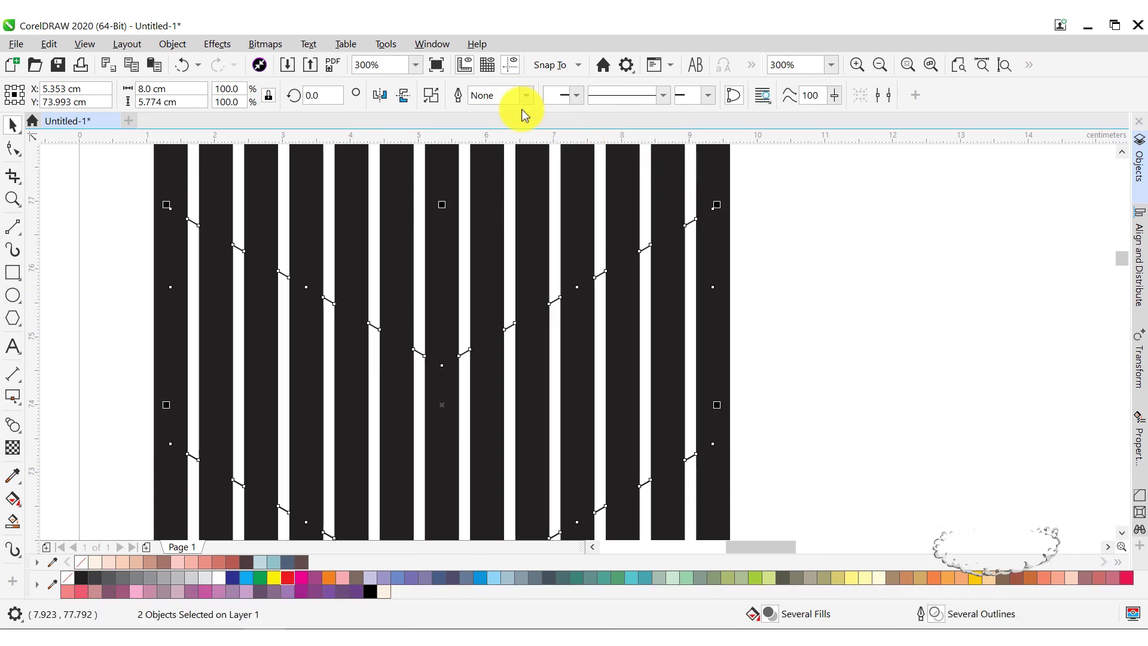
left_click(770, 252)
left_click(707, 184)
key("Delete")
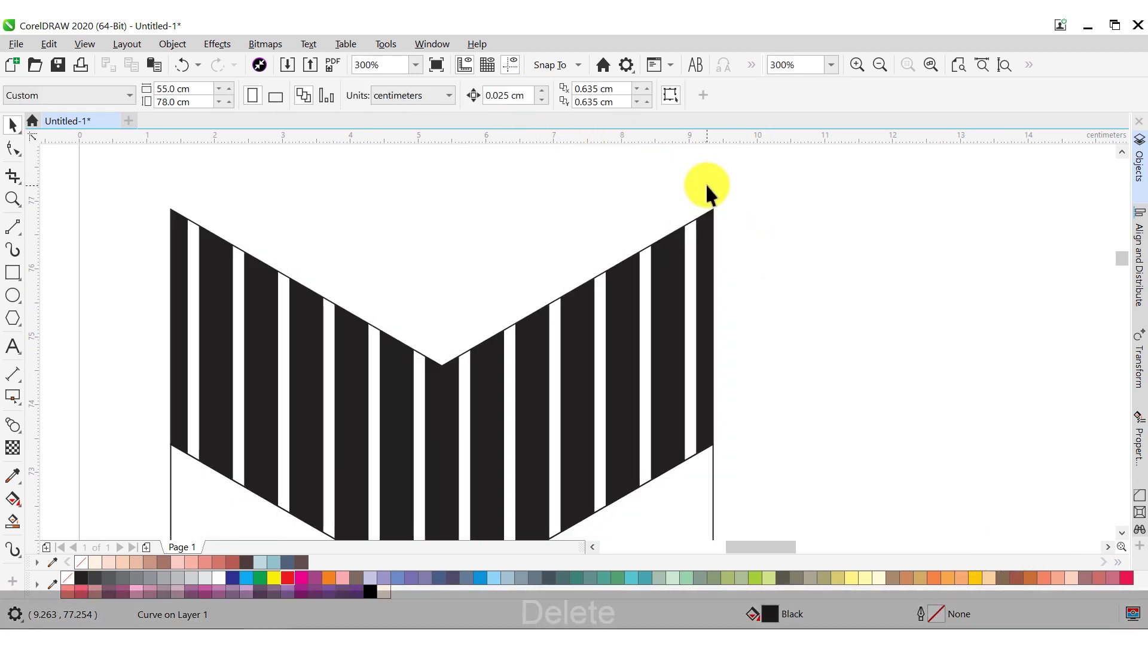
- Paste the copied stripes and convert their outline, set to 3 mm wide, to an object
scroll(705, 185, "down", 2)
key("ctrl+v")
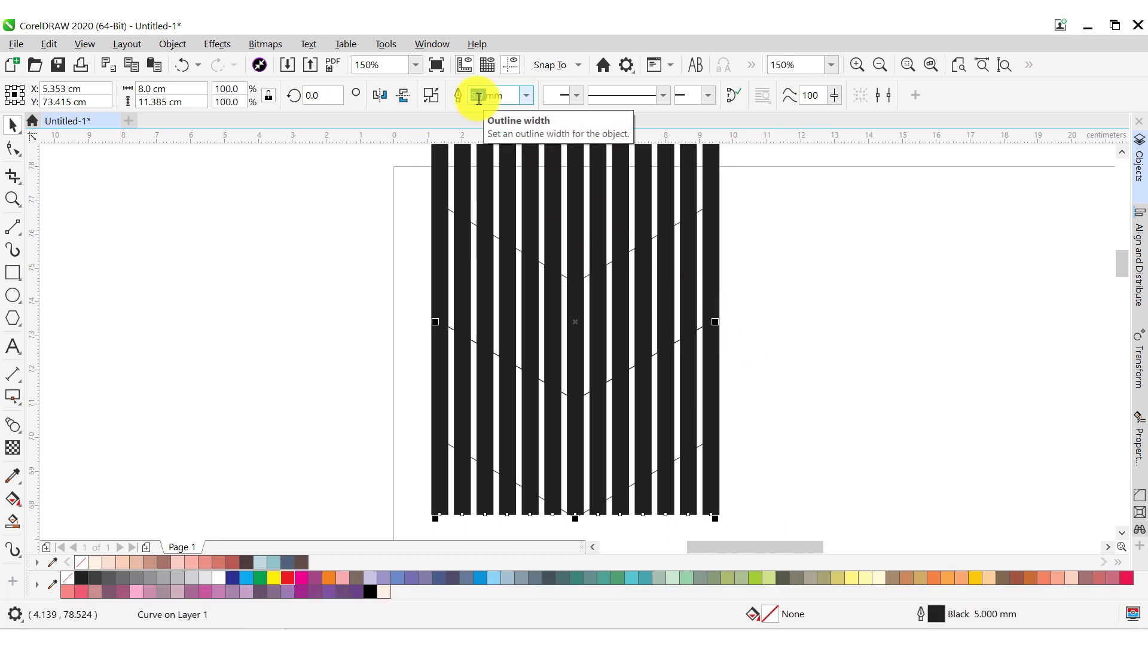
type("3")
key("Return")
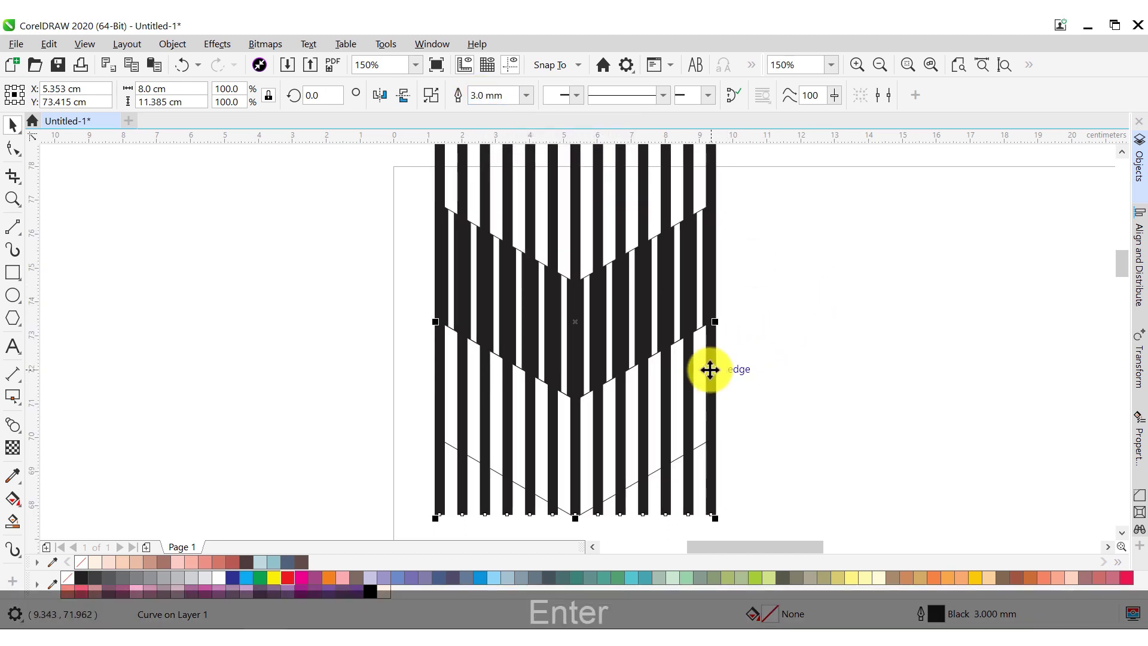
left_click(173, 44)
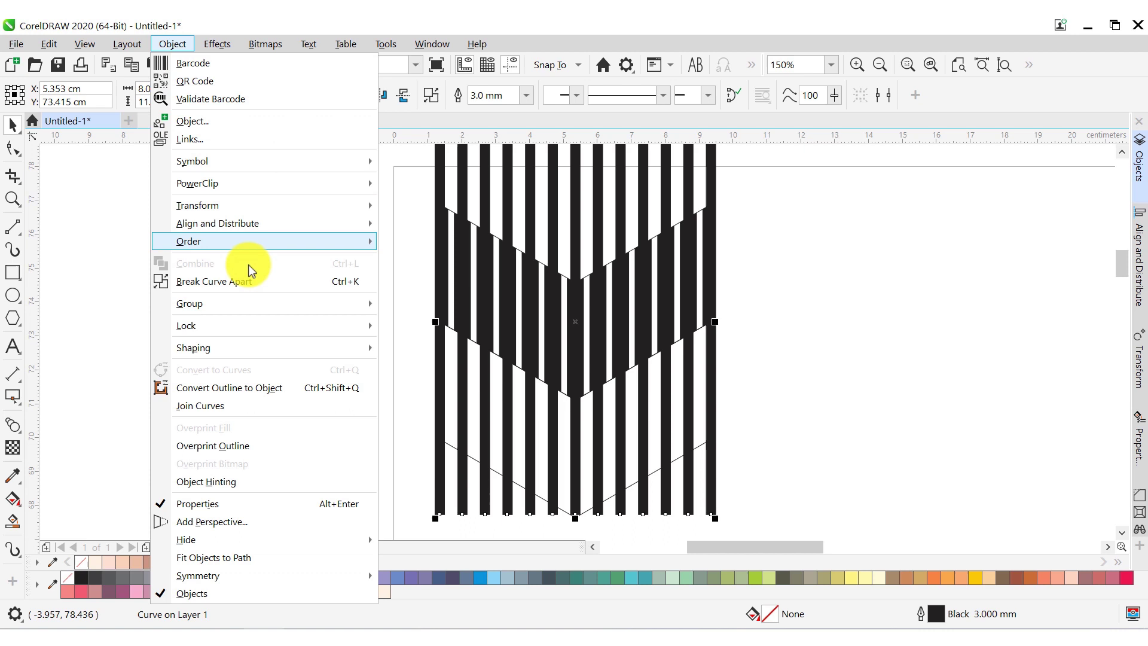
left_click(245, 388)
- Intersect the 3 mm stripes with the lower chevron and delete the full-height stripes
scroll(713, 383, "up", 2)
left_click(658, 317)
scroll(680, 239, "down", 2)
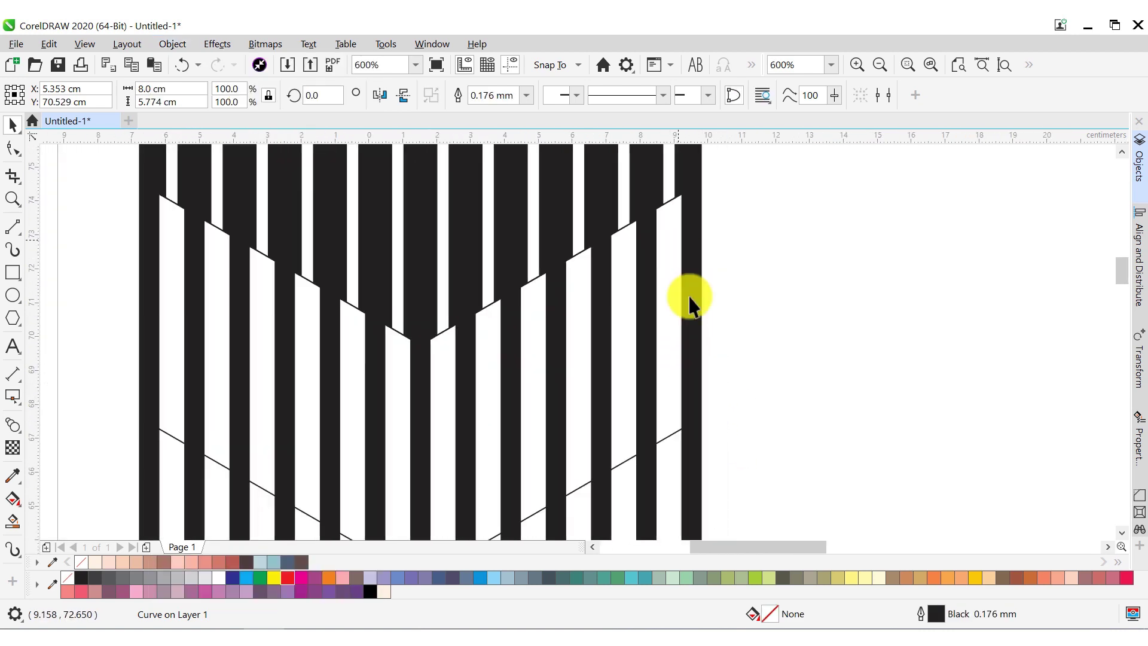
left_click(686, 390, "shift")
left_click(508, 98)
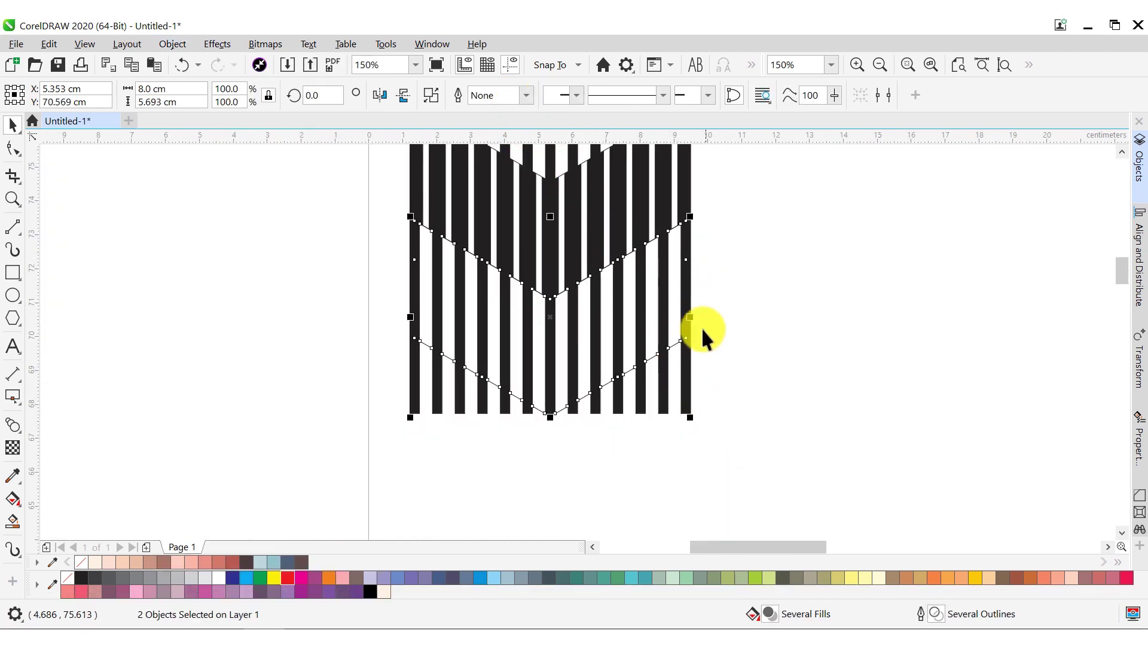
key("Delete")
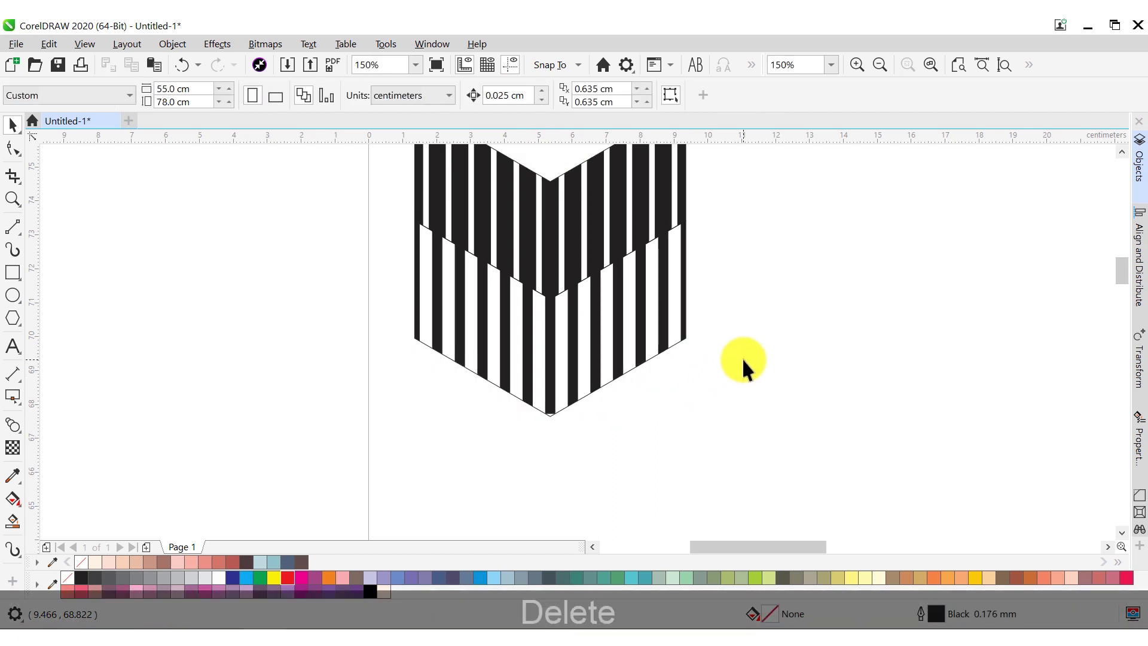
- Fill both the upper and lower chevron shapes with the uniform RGB colour #0000FF
scroll(734, 368, "down", 1)
scroll(707, 236, "up", 1)
left_click(700, 407)
scroll(701, 358, "up", 2)
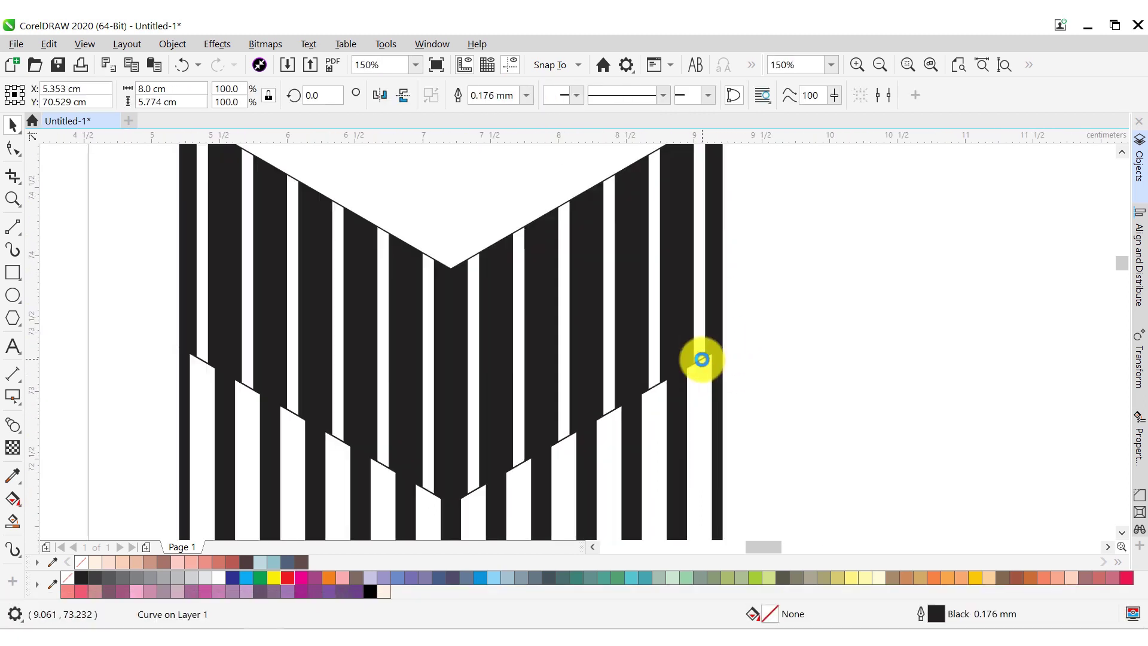
left_click(695, 332, "shift")
scroll(696, 331, "down", 2)
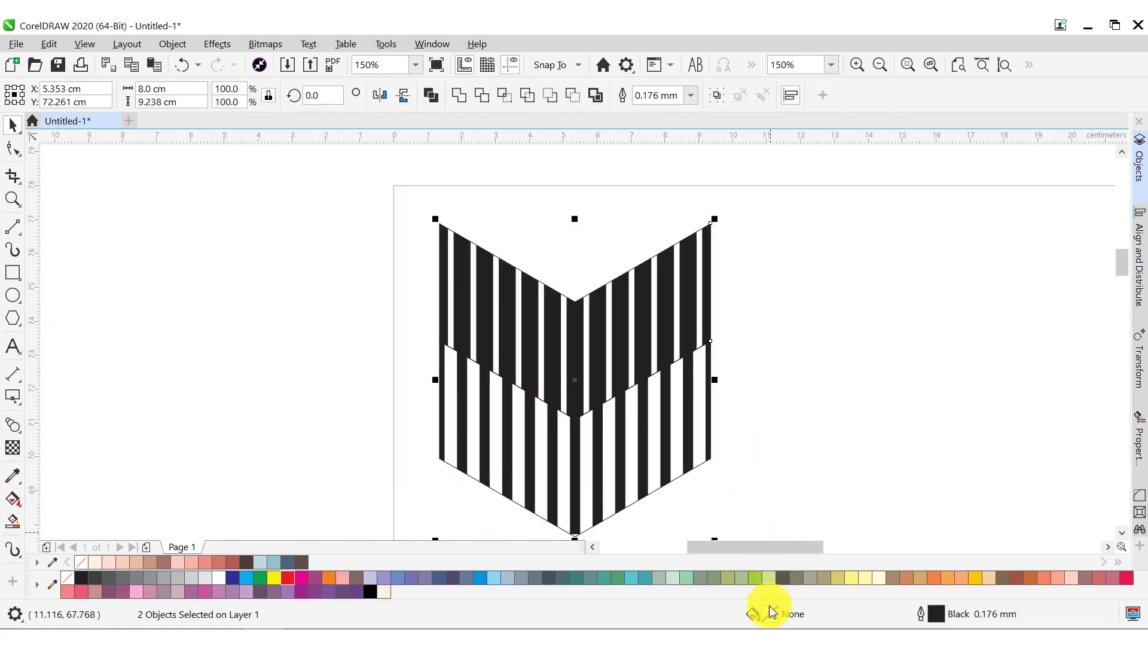
double_click(771, 621)
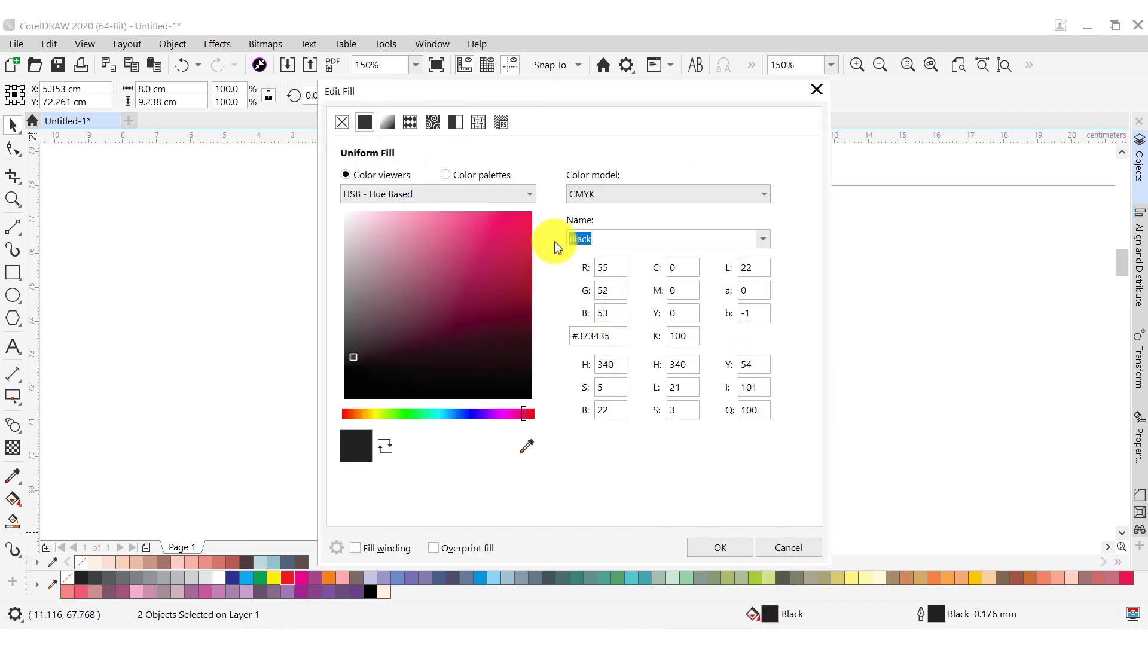
left_click(596, 189)
left_click(596, 237)
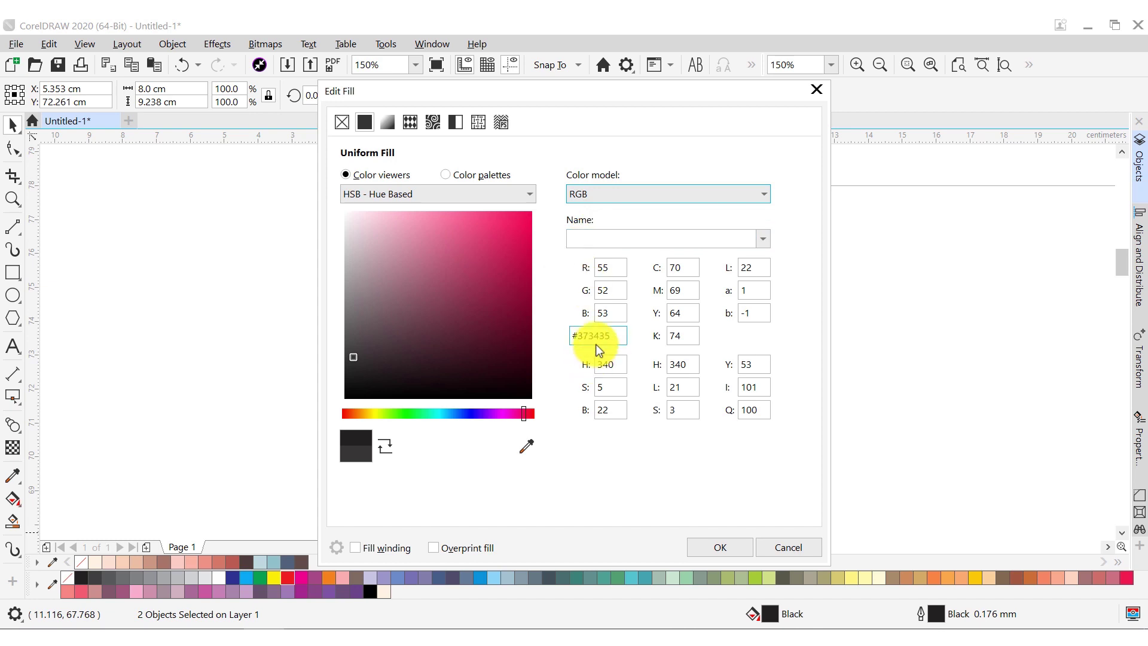
double_click(579, 336)
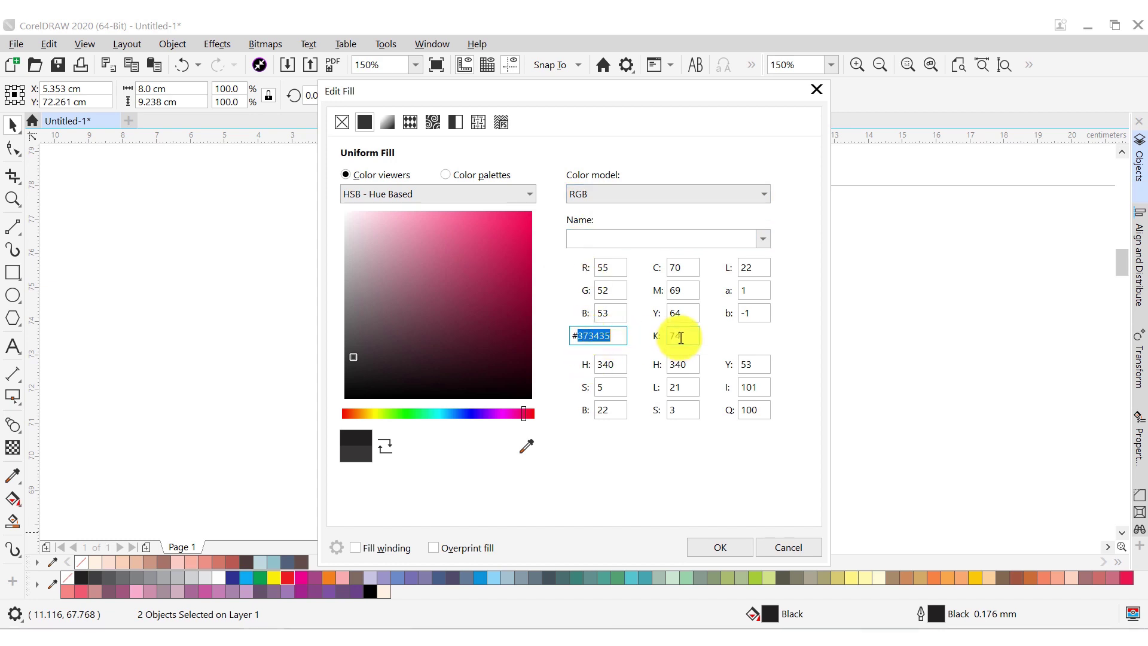
type("0000")
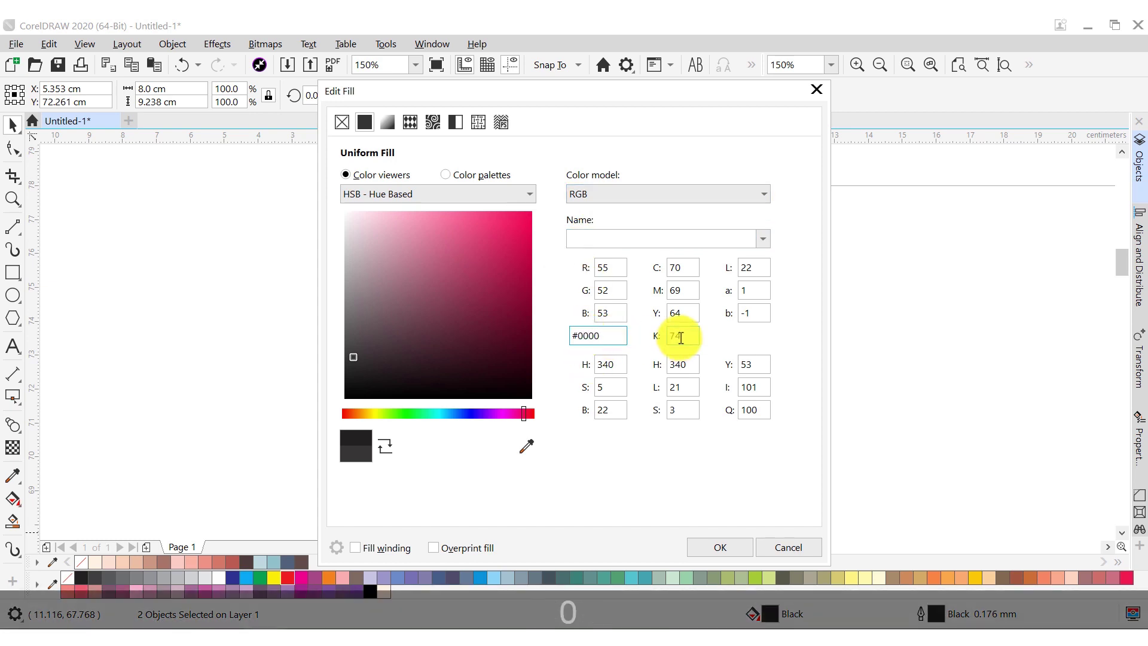
type("FF")
left_click(717, 545)
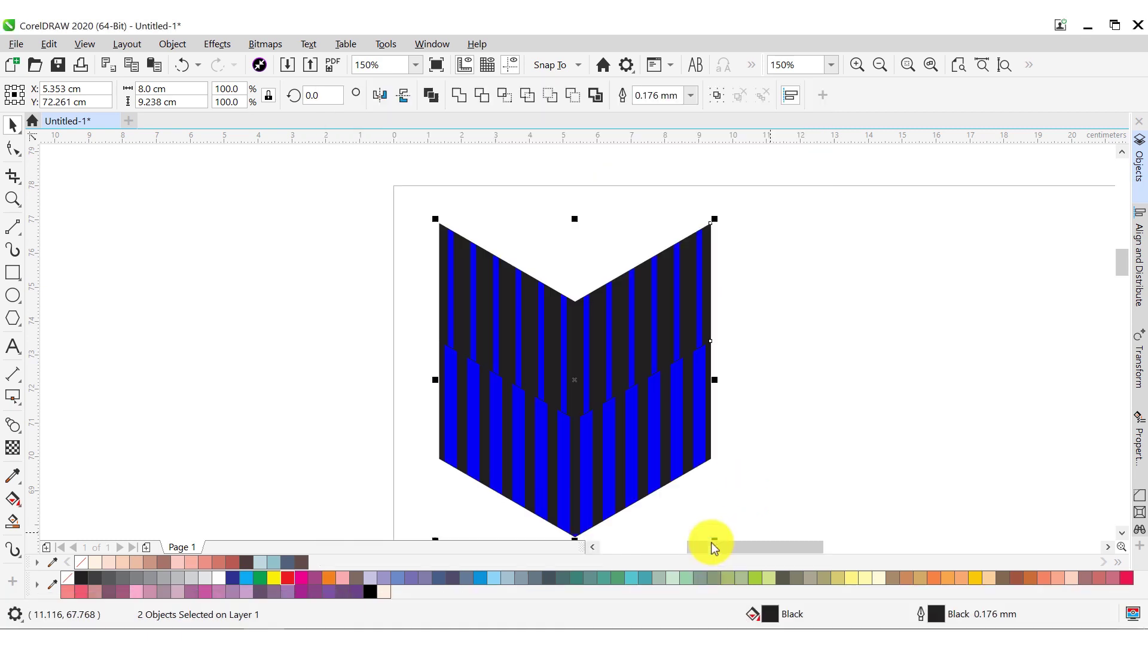
- Fill the black stripes of both the upper and lower chevrons with the uniform RGB colour #000080
left_click(670, 292)
scroll(658, 406, "up", 1)
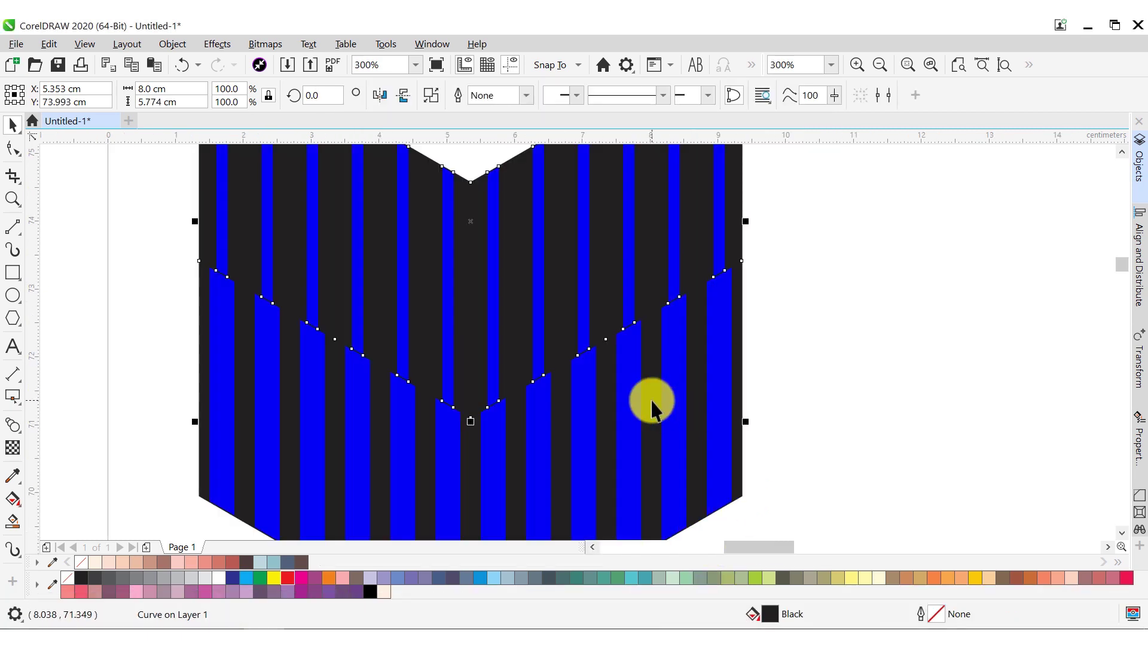
left_click(650, 397, "shift")
scroll(647, 360, "down", 1)
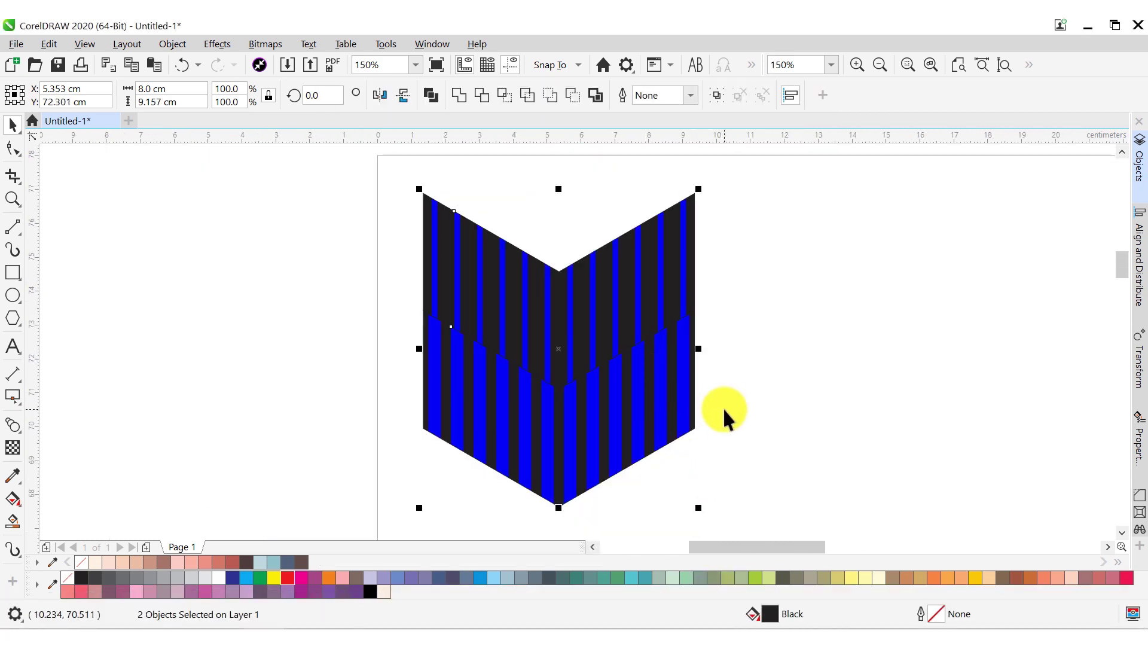
double_click(771, 613)
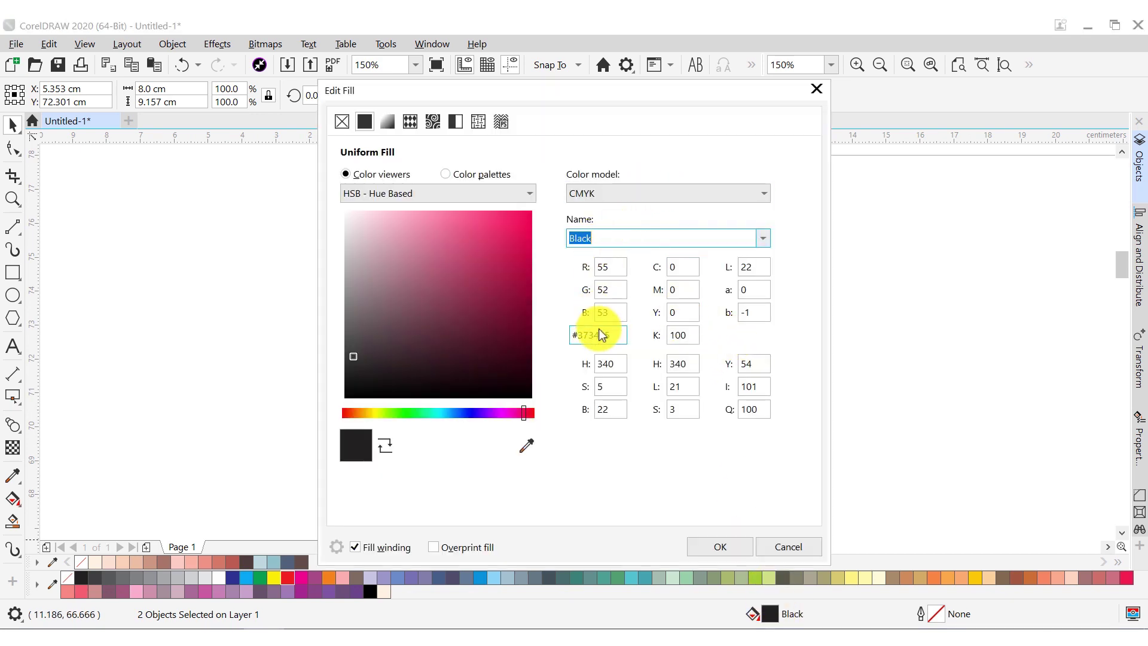
left_click(595, 193)
left_click(596, 220)
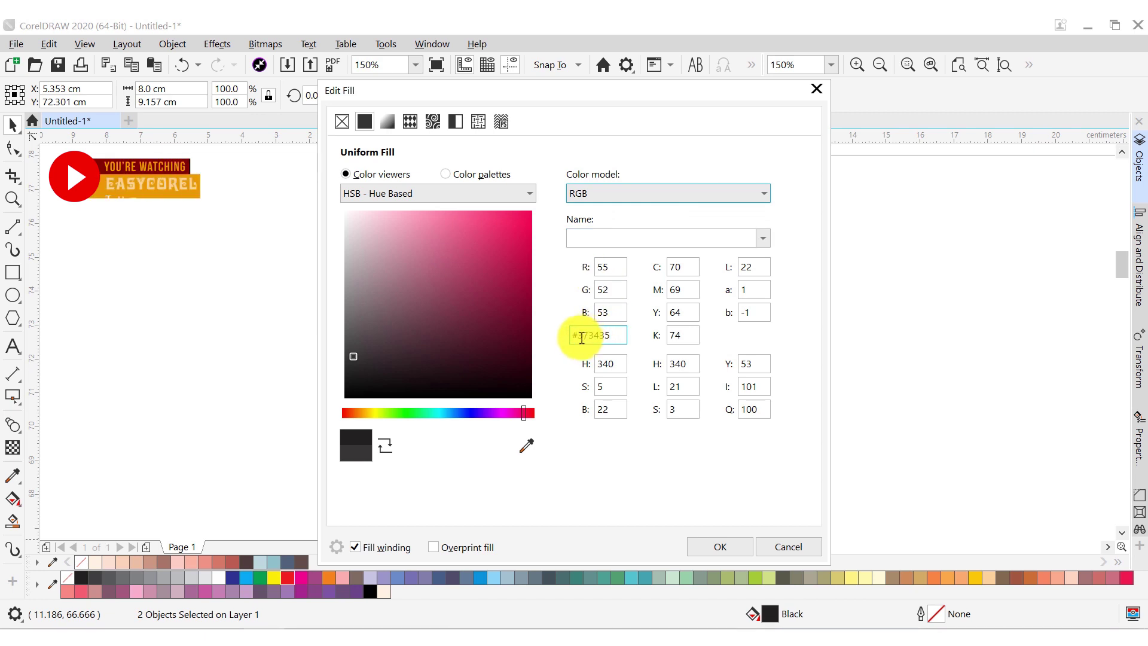
type("0000")
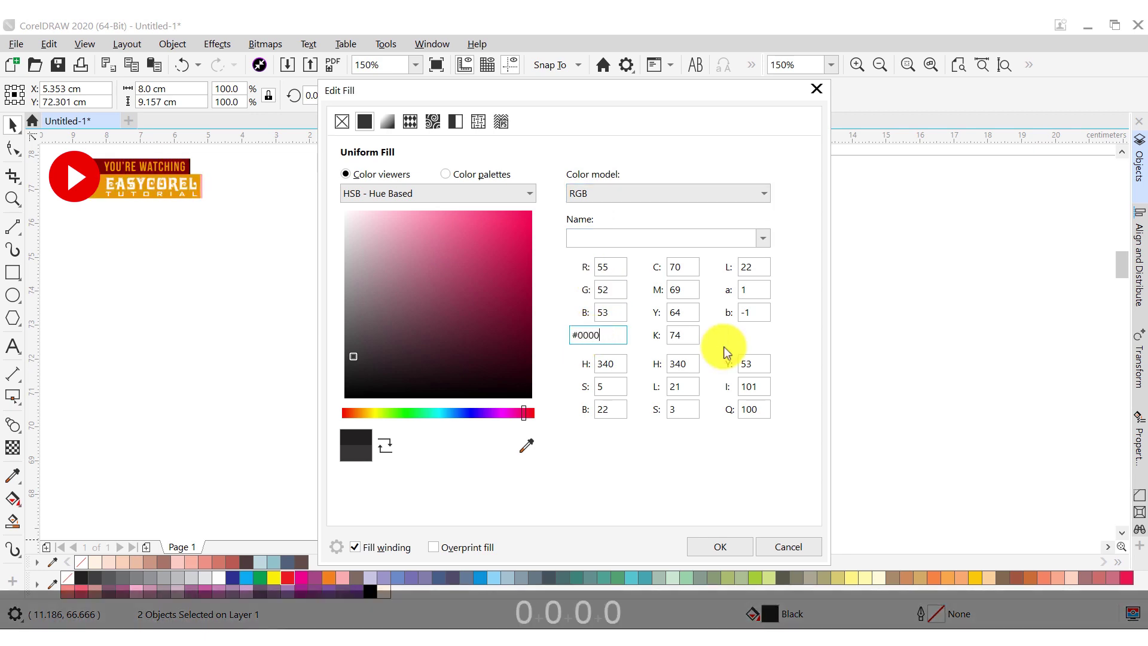
type("80")
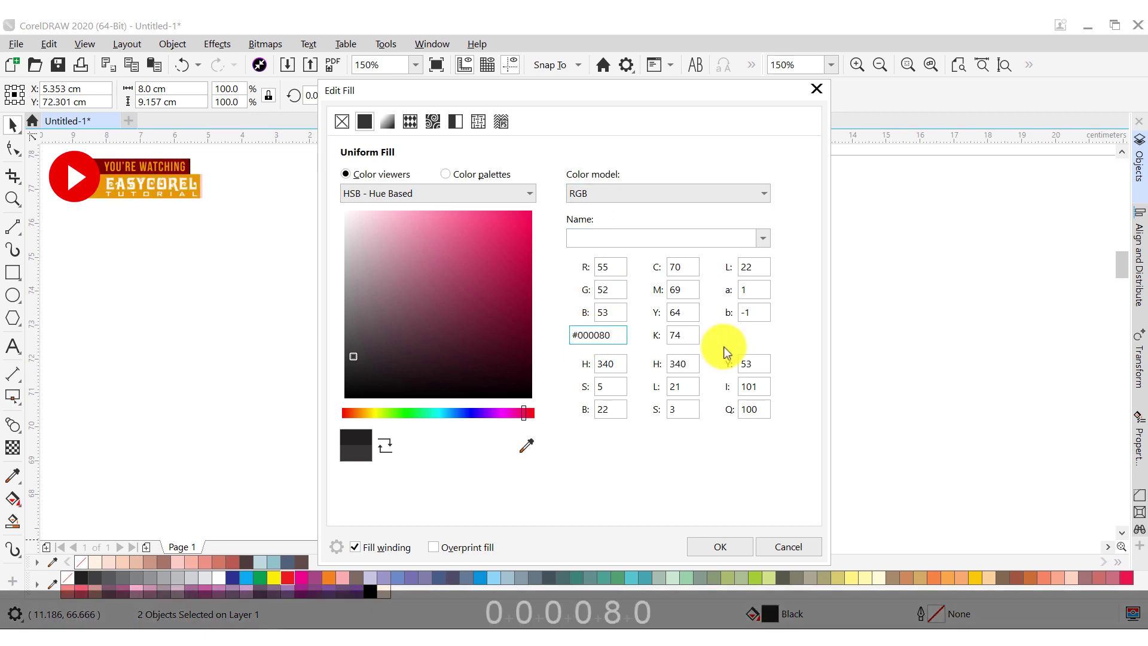
left_click(719, 546)
- Remove the outlines from both chevrons and their stripes
left_click(387, 220)
scroll(388, 220, "down", 1)
left_click_drag(359, 174, 623, 368)
right_click(67, 564)
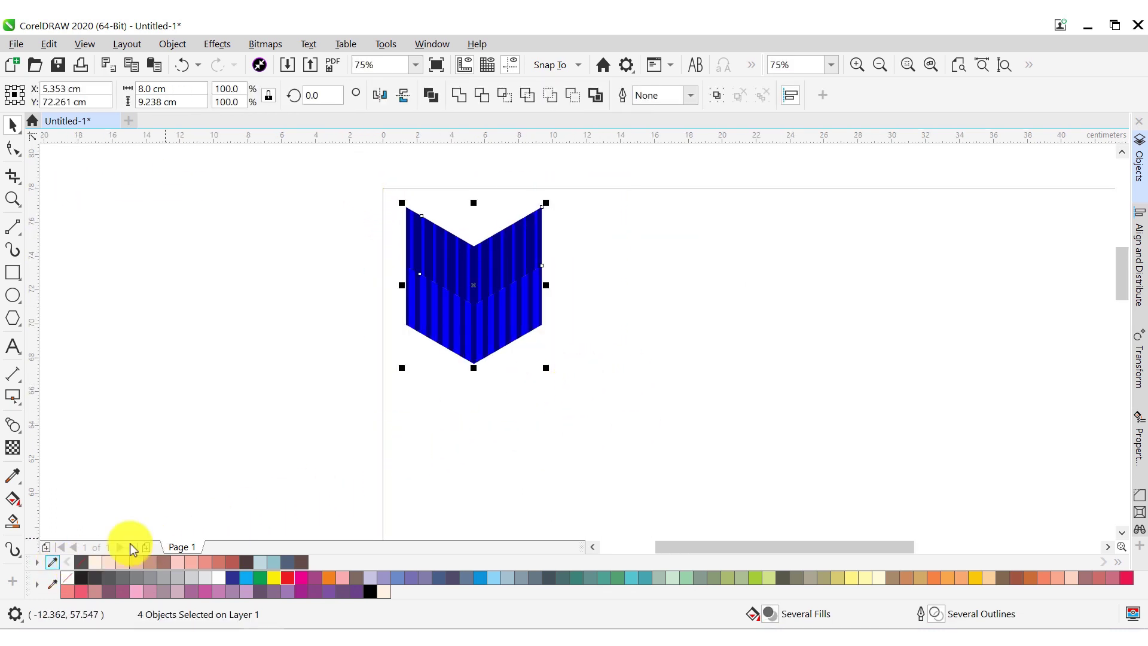
- Group the lower chevron with its stripes, and group the upper chevron with its stripes separately
left_click(611, 411)
left_click_drag(611, 411, 371, 250)
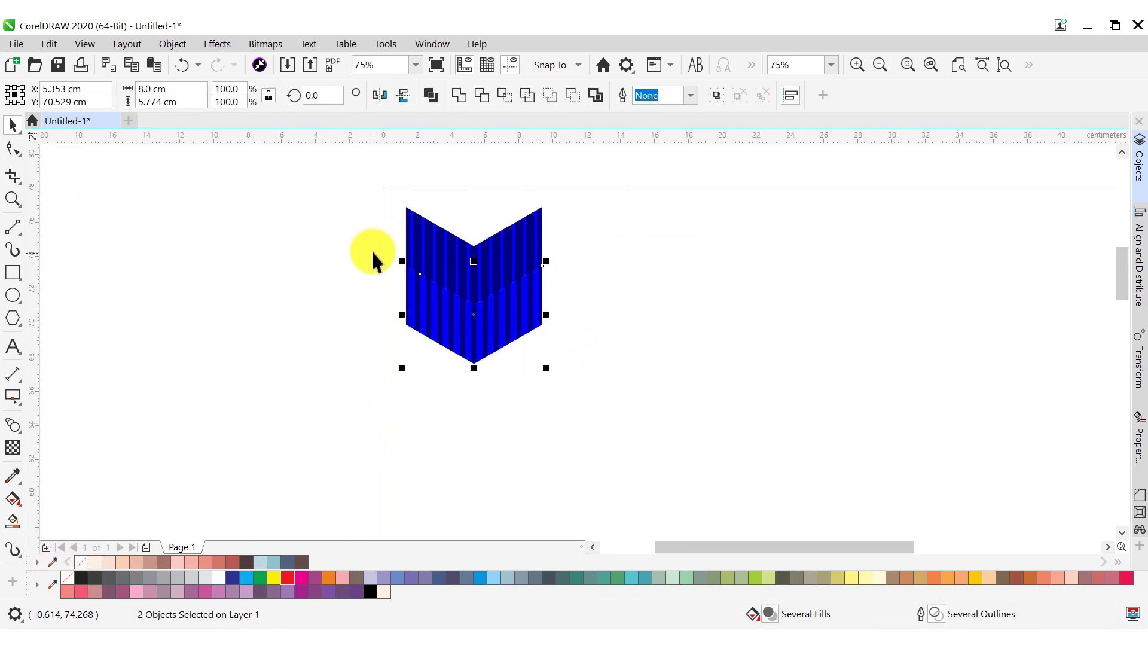
key("ctrl+g")
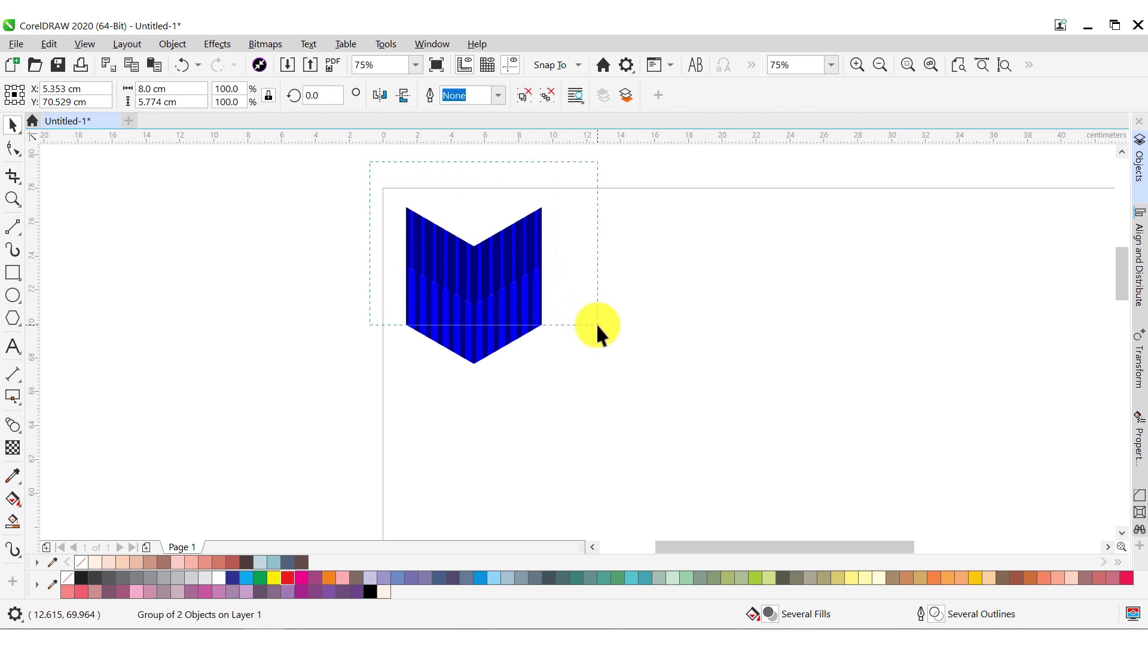
left_click_drag(596, 323, 596, 325)
key("ctrl+g")
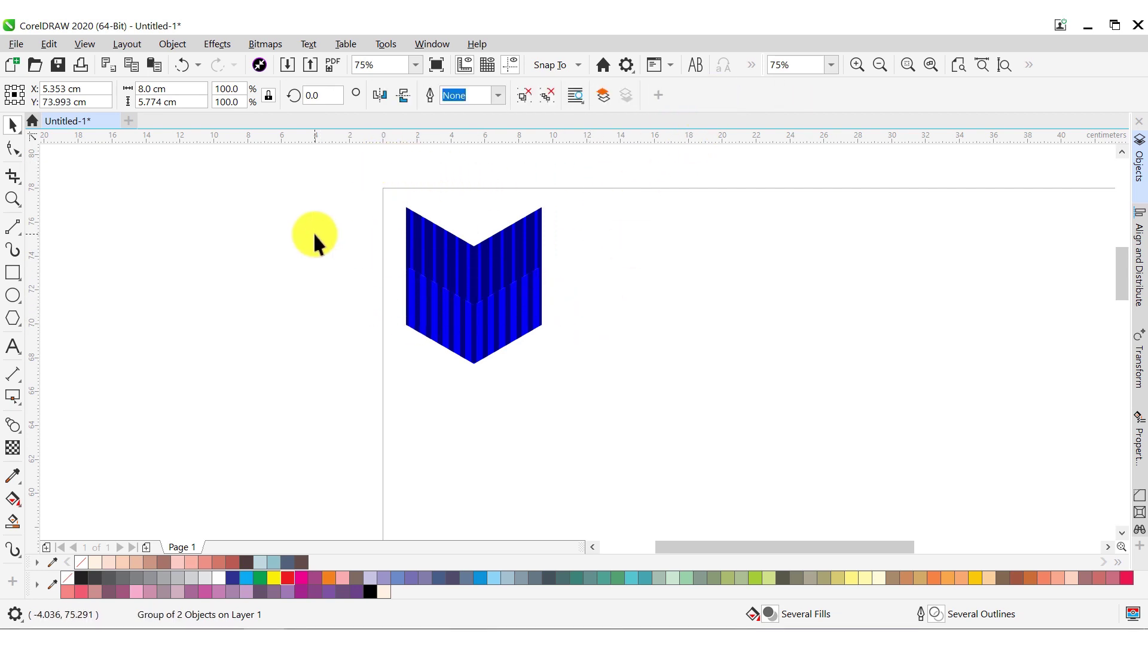
left_click(313, 231)
- In Wireframe view, place a copy of the lower chevron group beside the upper chevron, joined corner to corner
left_click(90, 46)
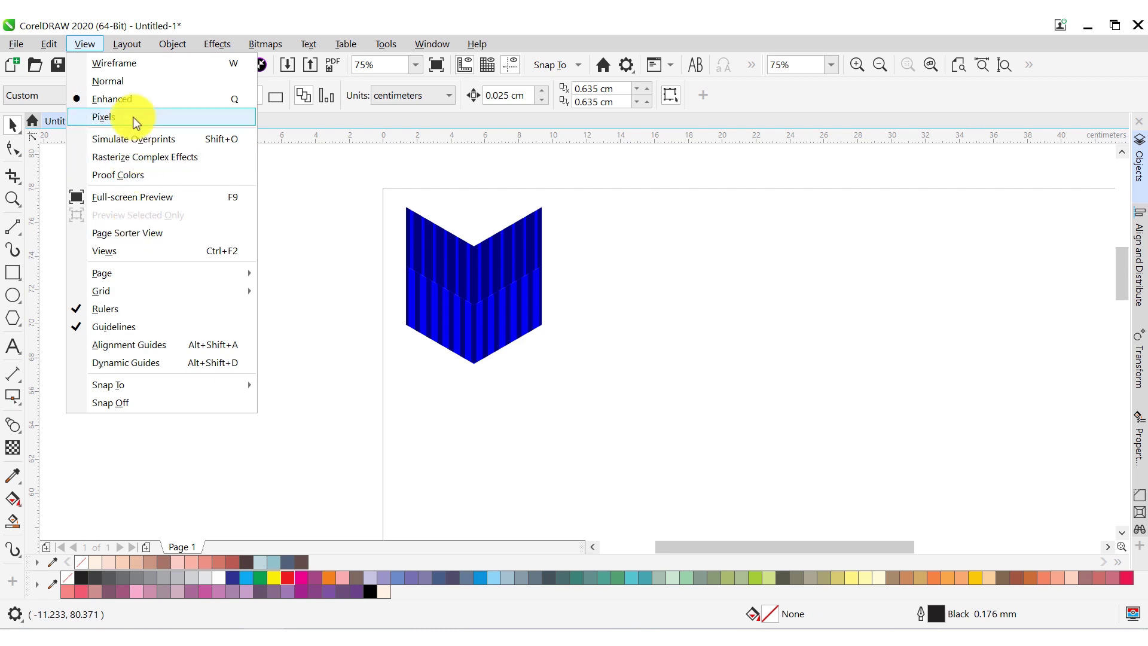
left_click(135, 66)
left_click(417, 296)
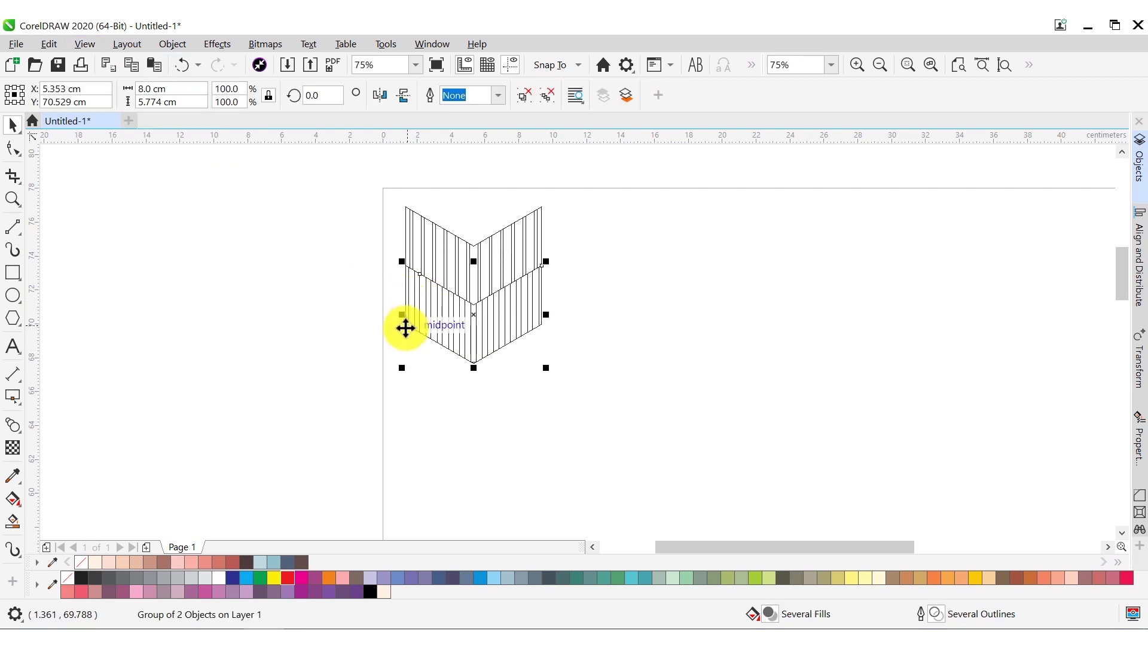
left_click_drag(405, 328, 545, 268)
scroll(541, 257, "up", 4)
scroll(518, 295, "down", 2)
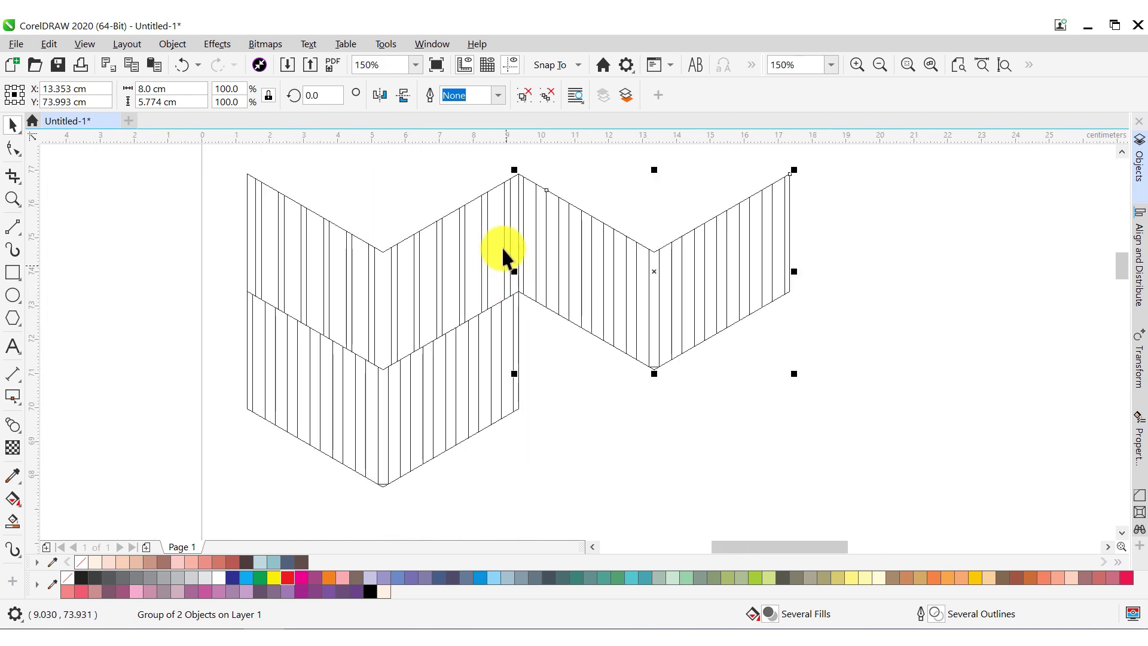
- Copy the upper chevron group beside the lower one, snap it corner to corner, and return to Enhanced view
left_click_drag(247, 174, 472, 185)
scroll(520, 294, "up", 5)
scroll(533, 296, "up", 2)
scroll(456, 159, "up", 1)
scroll(552, 352, "up", 2)
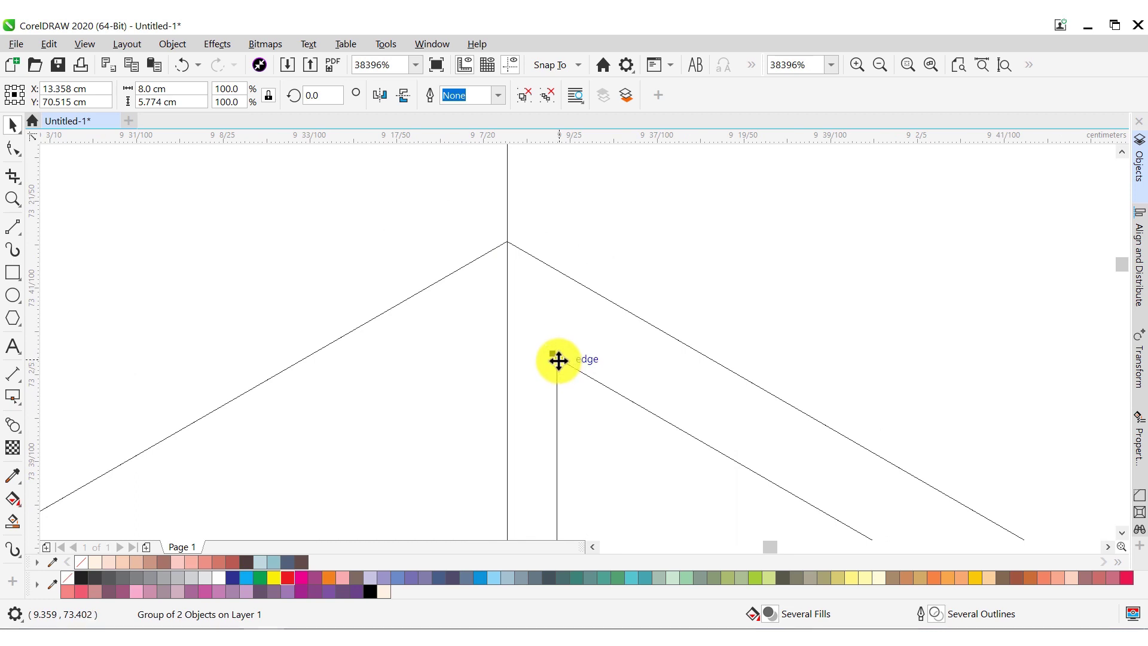
left_click_drag(558, 360, 526, 286)
scroll(503, 235, "up", 3)
scroll(530, 239, "down", 12)
left_click(526, 216)
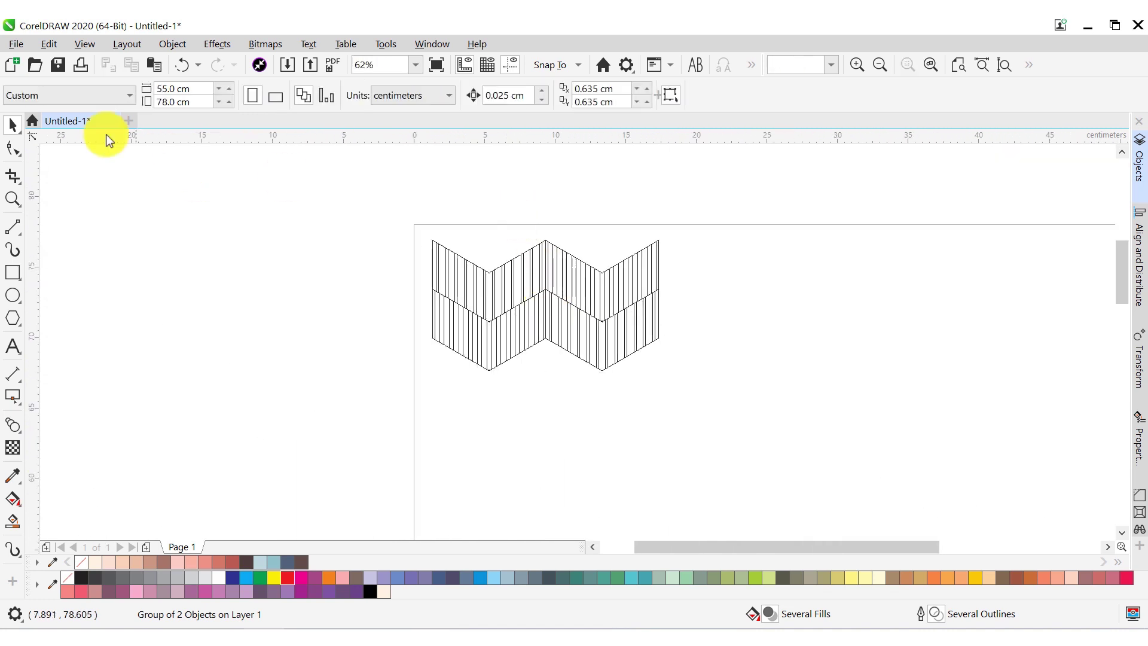
left_click(85, 47)
left_click(110, 95)
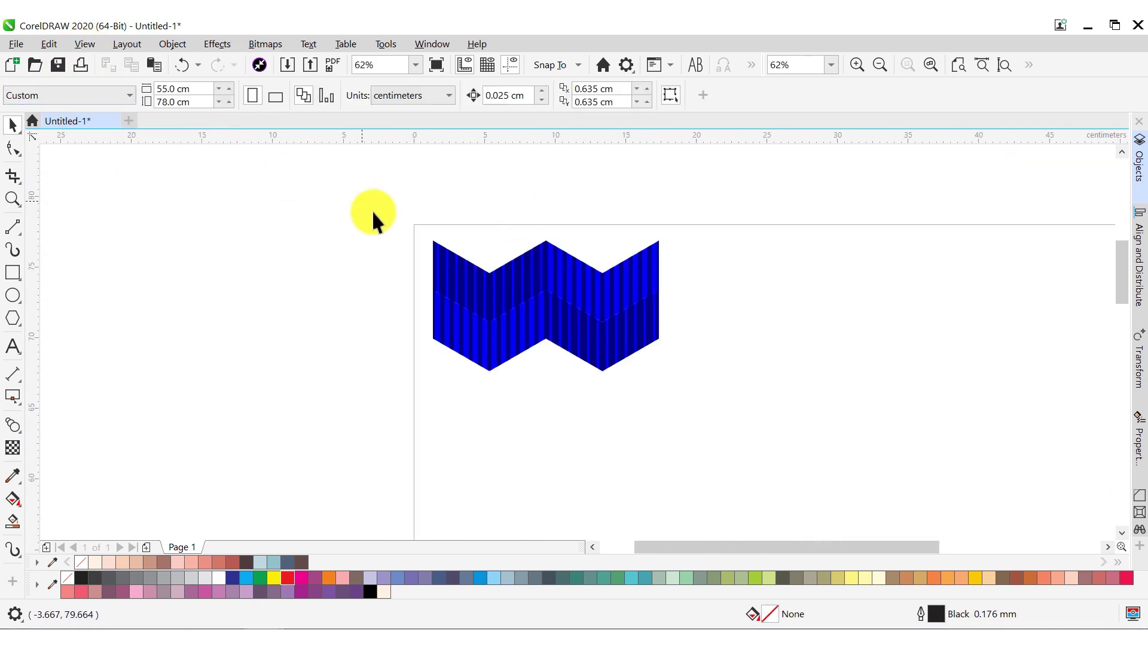
- Copy all four chevron groups directly below the originals, check the joint in Wireframe view, and restore Enhanced view
left_click_drag(367, 192, 765, 459)
scroll(568, 259, "up", 2)
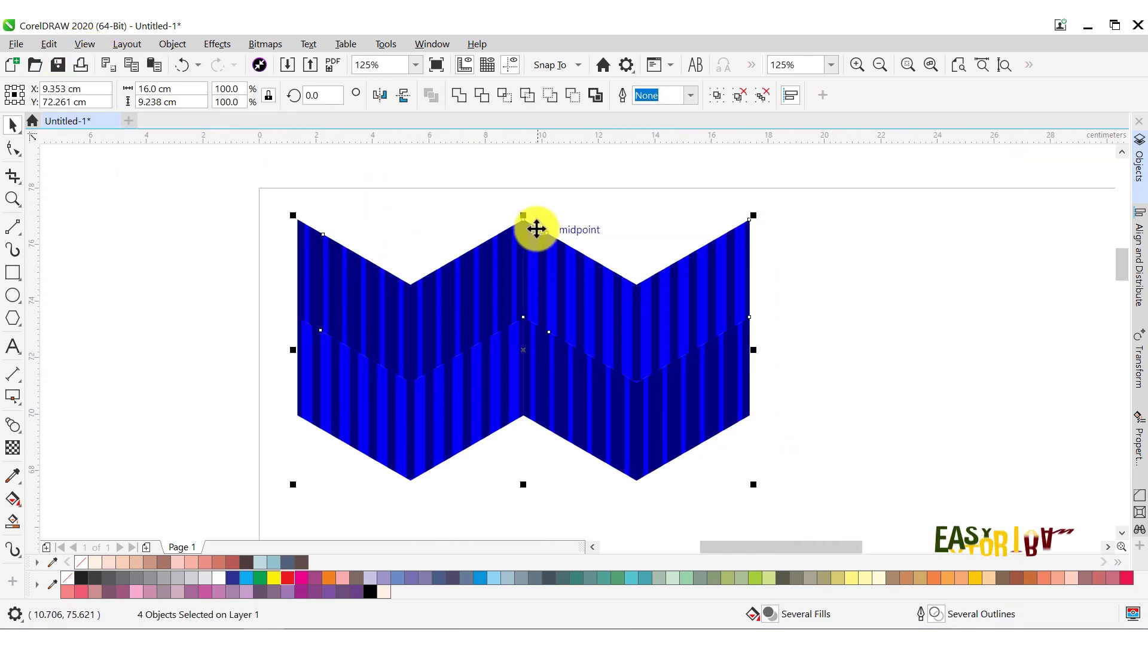
left_click_drag(524, 220, 525, 417)
scroll(524, 412, "up", 7)
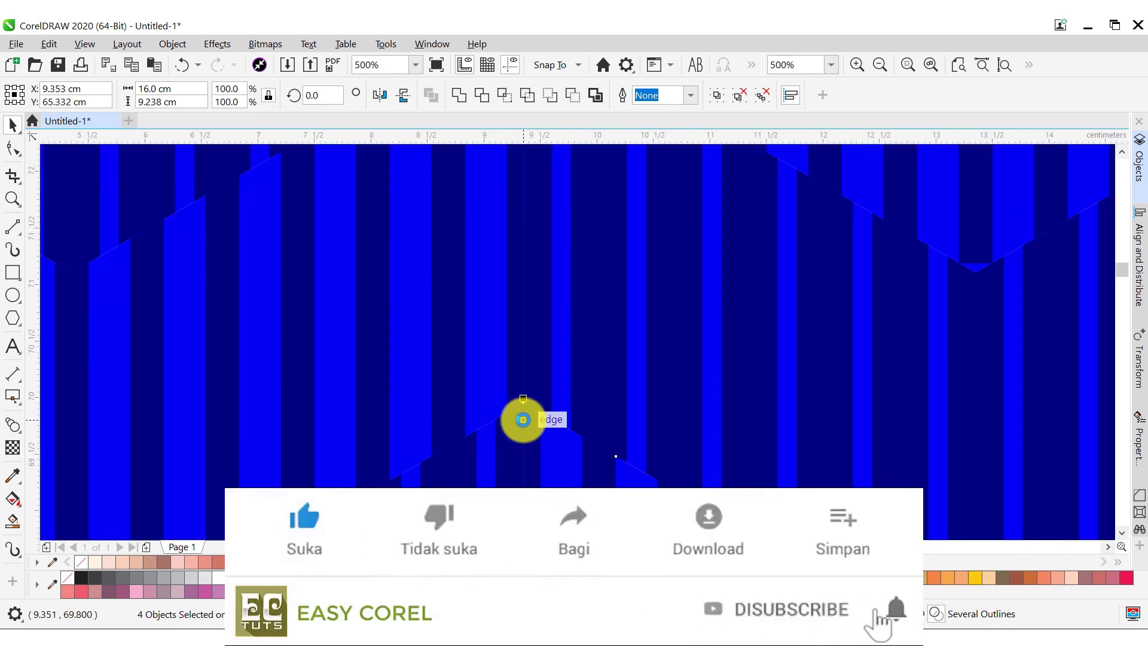
left_click(93, 48)
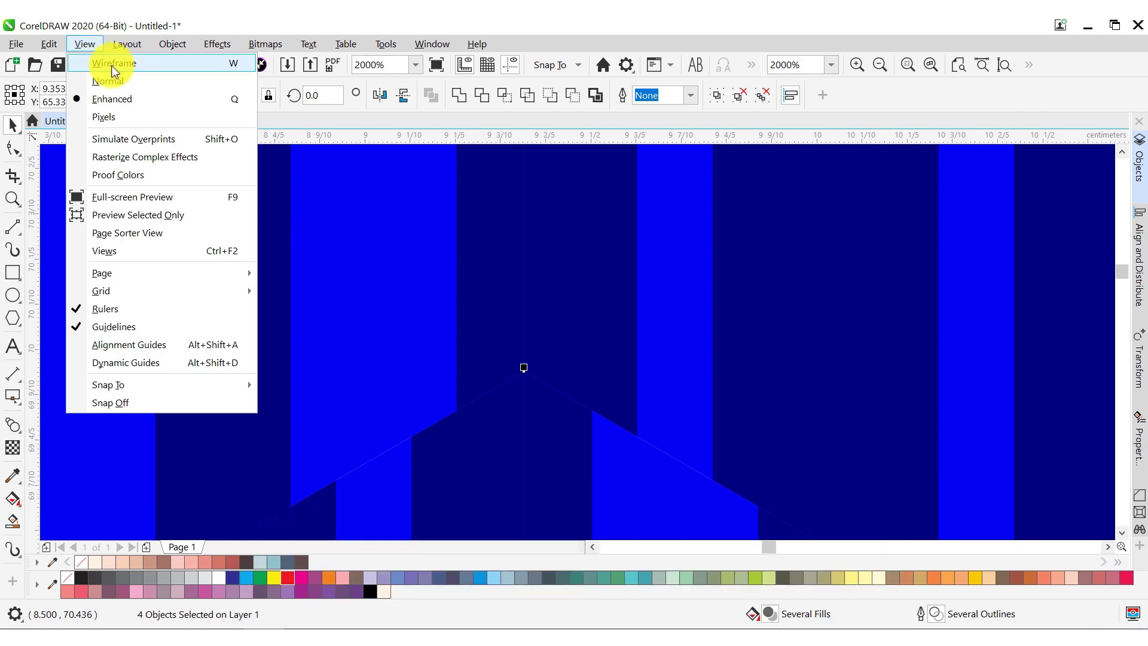
left_click(111, 68)
scroll(520, 389, "up", 4)
scroll(467, 296, "down", 10)
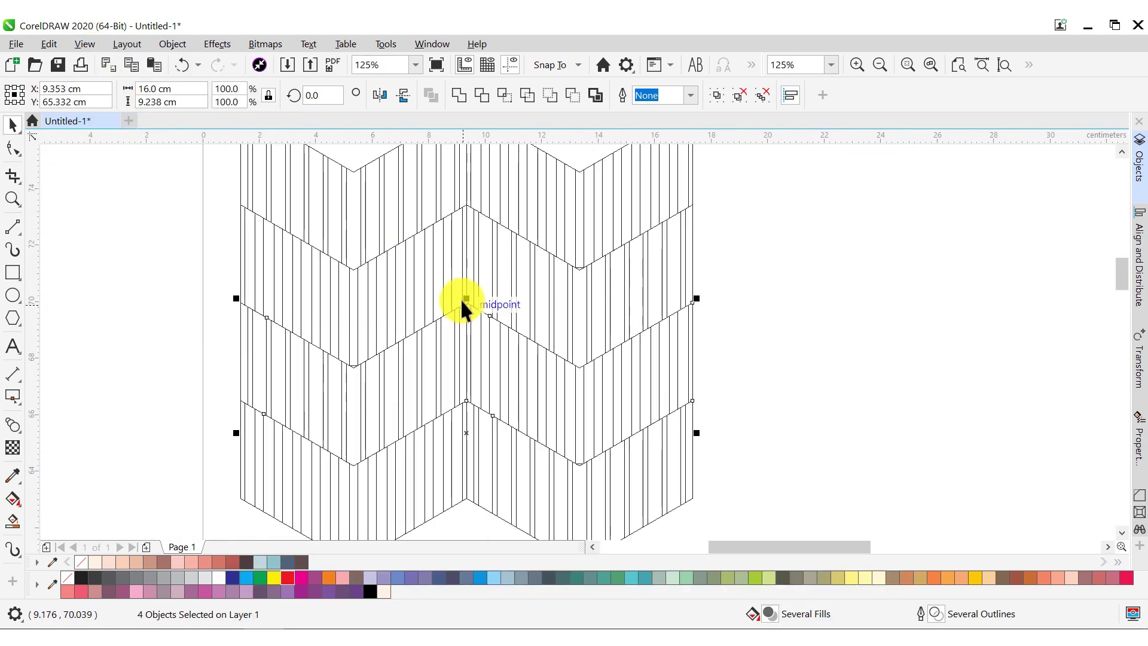
left_click(84, 44)
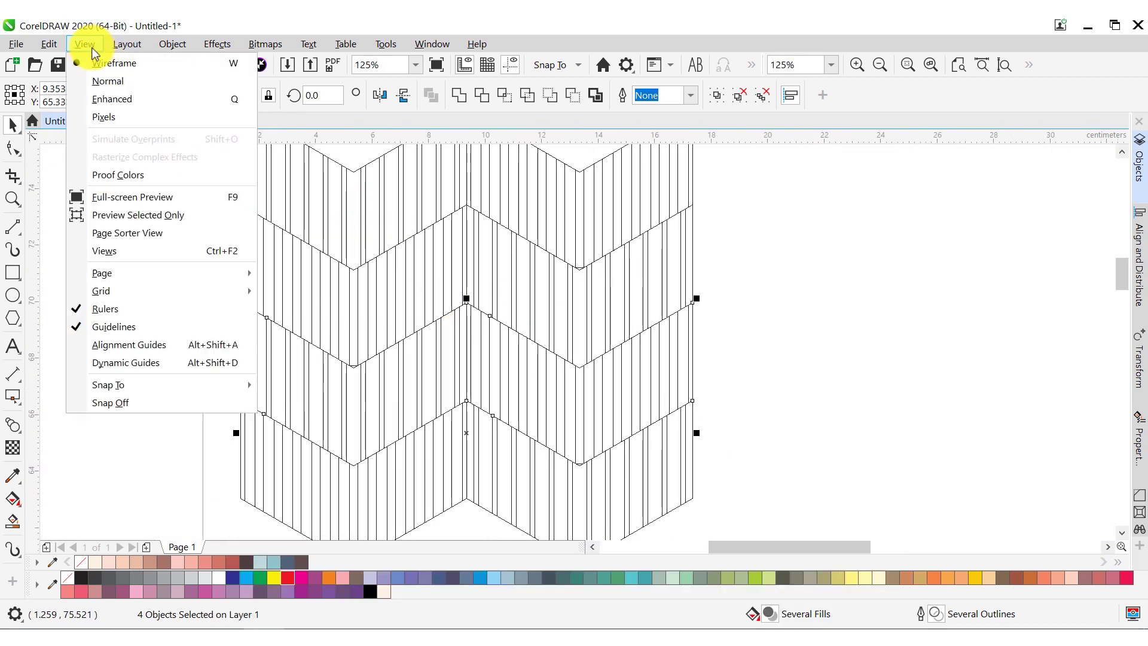
left_click(111, 99)
scroll(423, 256, "down", 2)
- Repeat the duplication downward until the chevron column extends past the page's lower edge
left_click(49, 44)
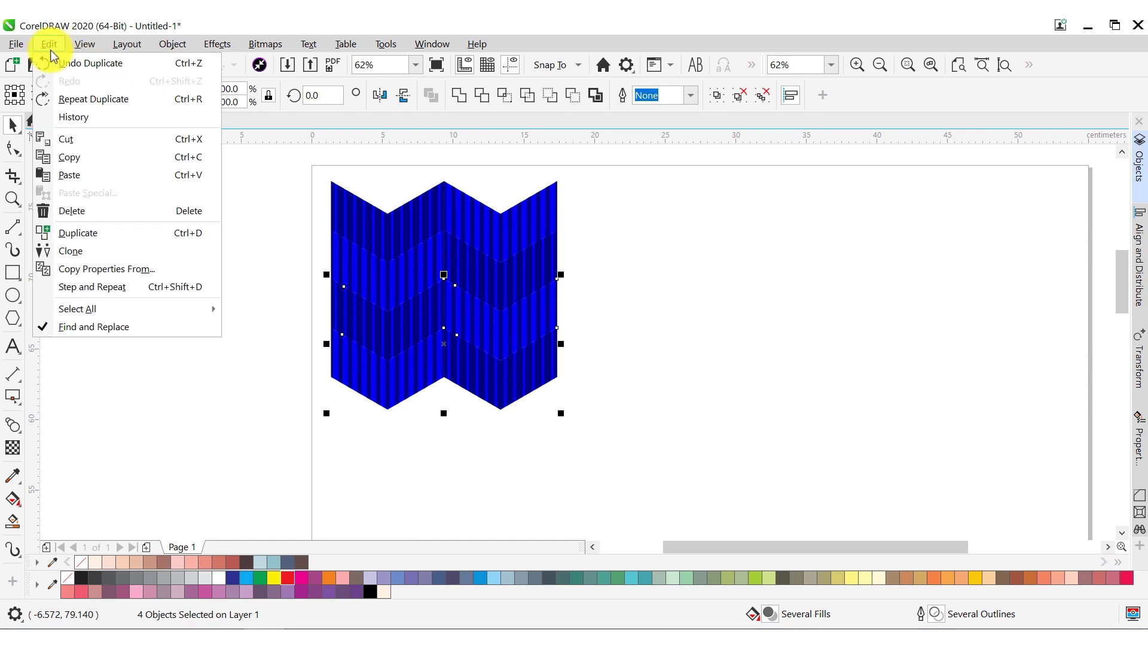
left_click(84, 99)
scroll(366, 230, "down", 4)
key("ctrl+r")
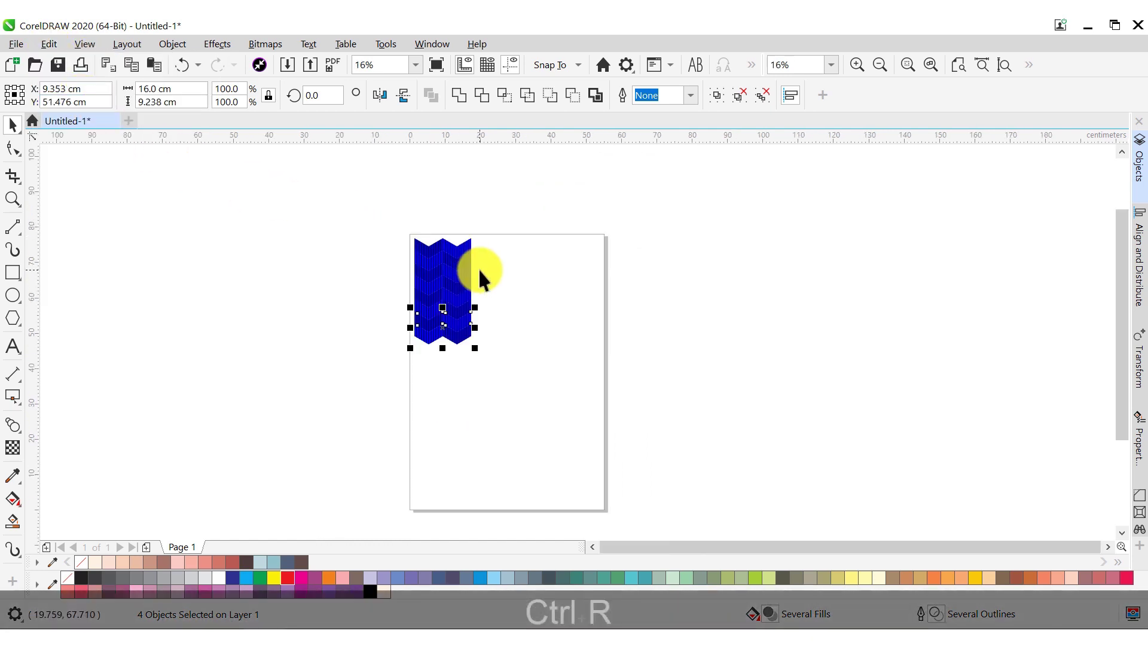
key("ctrl+r")
scroll(486, 249, "down", 2)
key("ctrl+r")
key("ctrl+r")
key("ctrl+r")
key("ctrl+r")
key("ctrl+r")
key("ctrl+r")
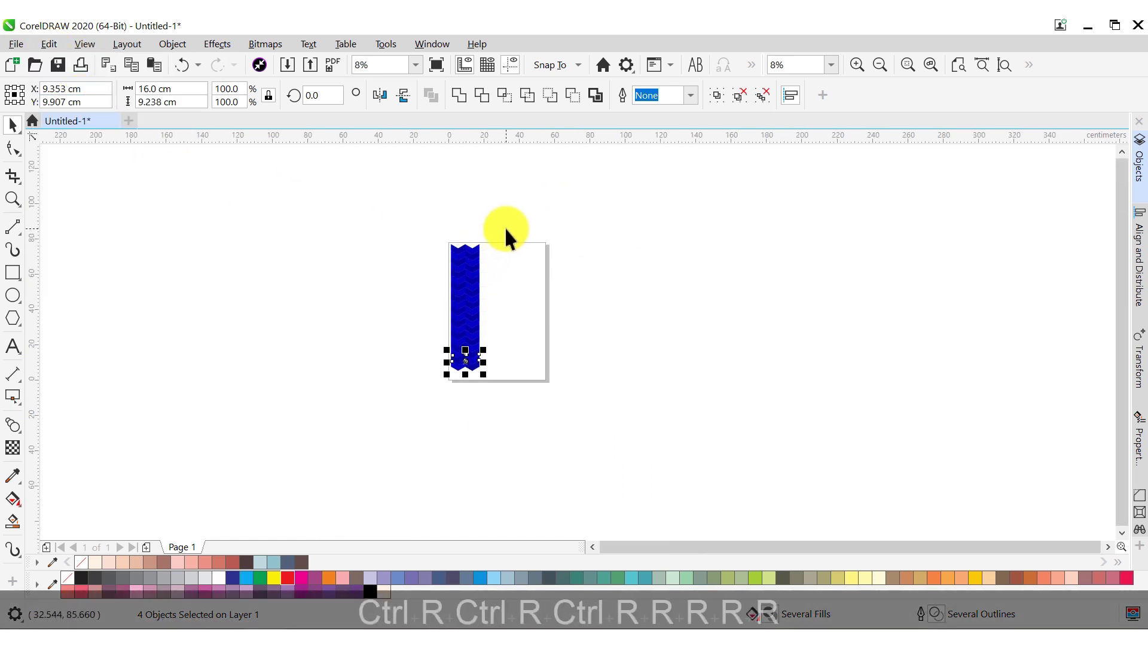
key("ctrl+r")
- Group the whole chevron column and align it to the page's vertical centre and left edge
left_click_drag(383, 181, 540, 469)
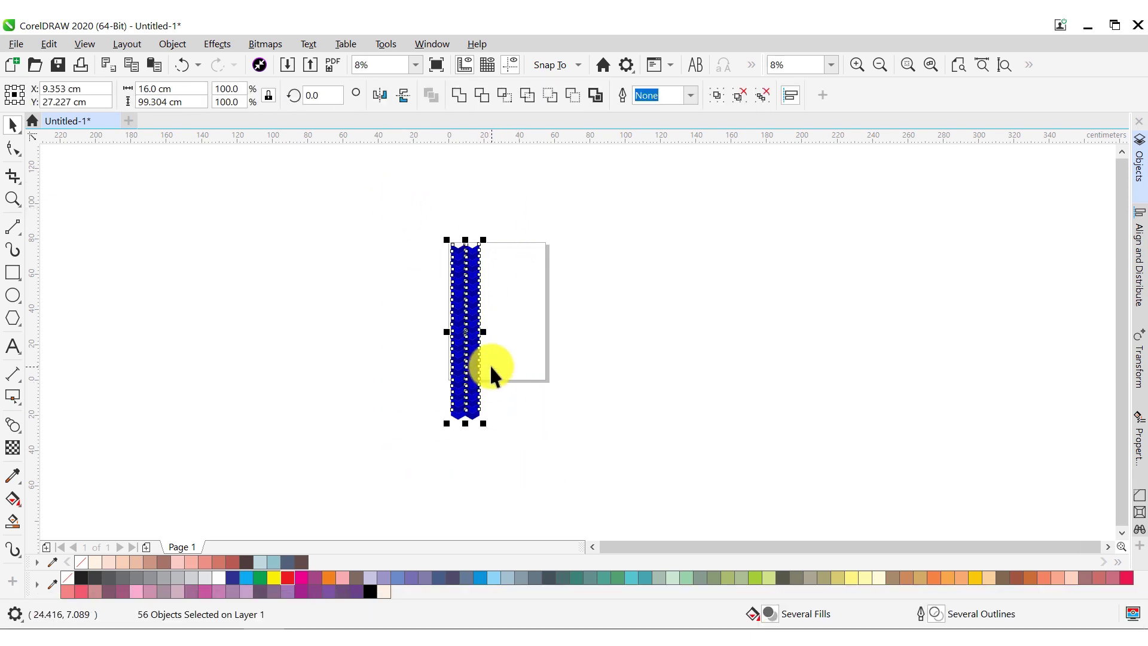
left_click(719, 99)
left_click(1138, 257)
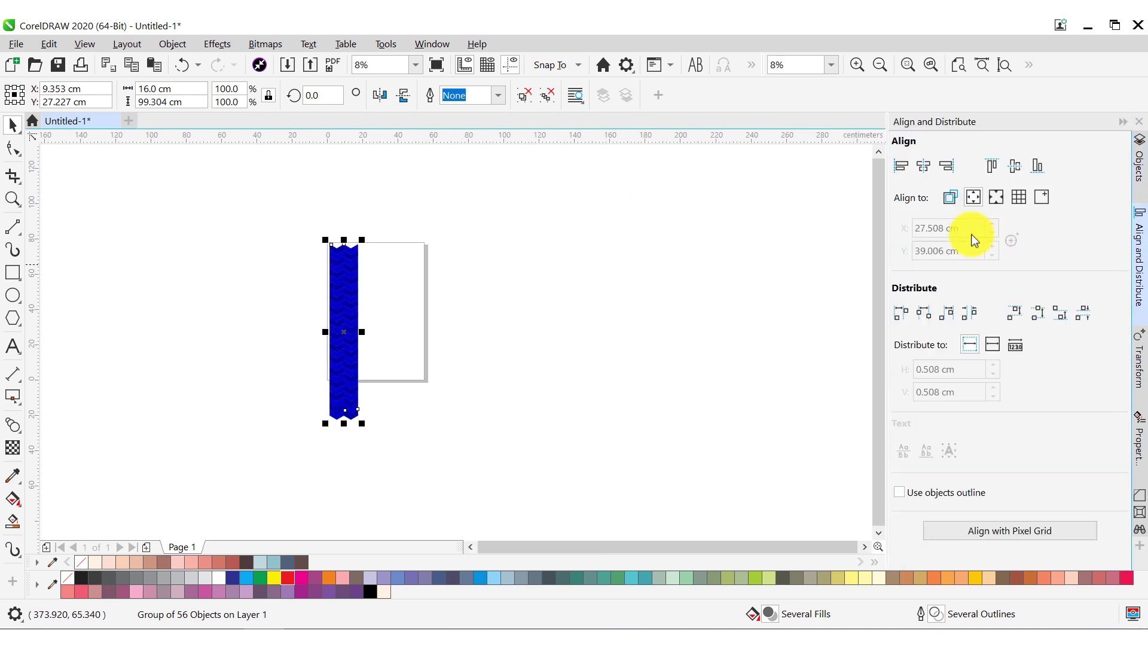
left_click(1014, 166)
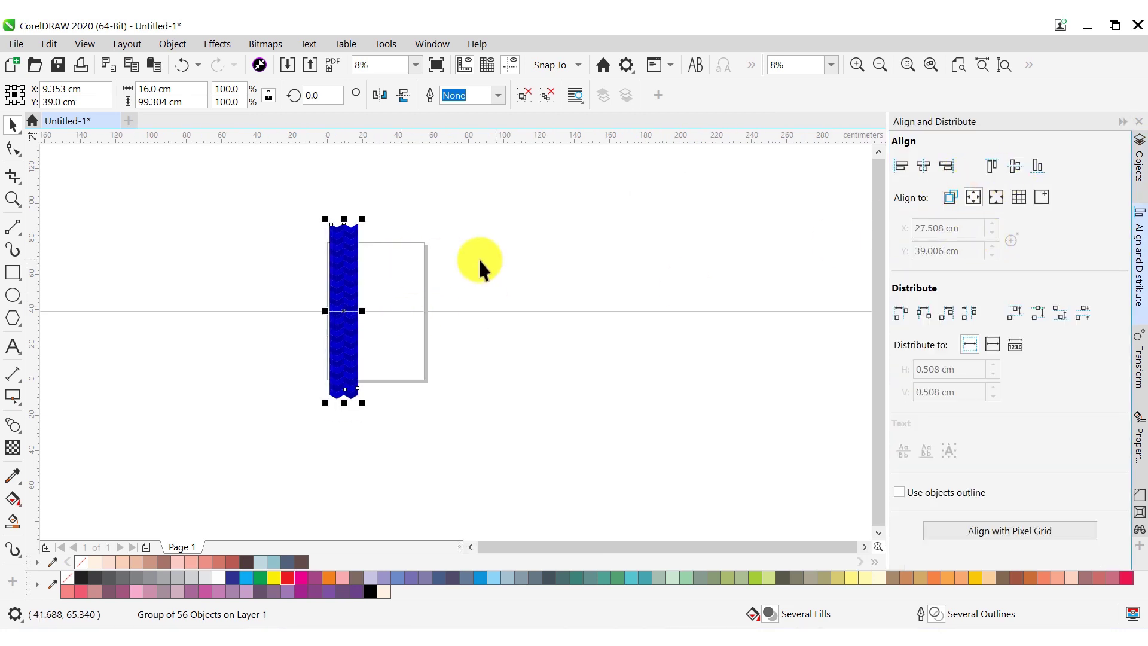
left_click(901, 166)
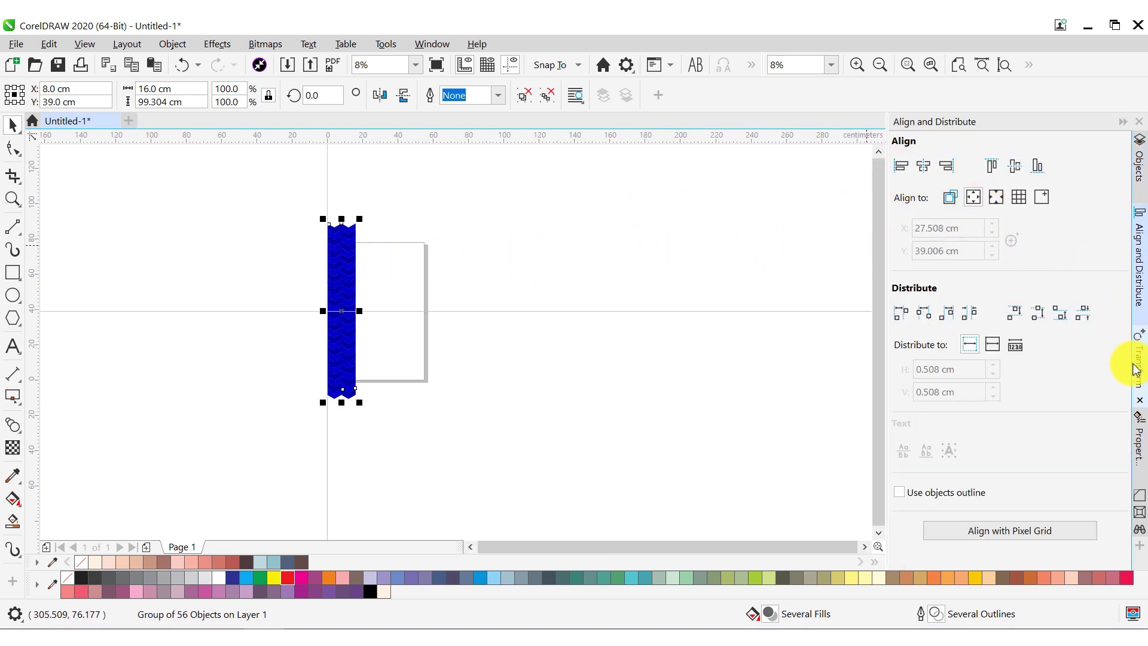
- Make three successive copies of the column, each offset 16 cm horizontally to the right by relative position
key("alt+F7")
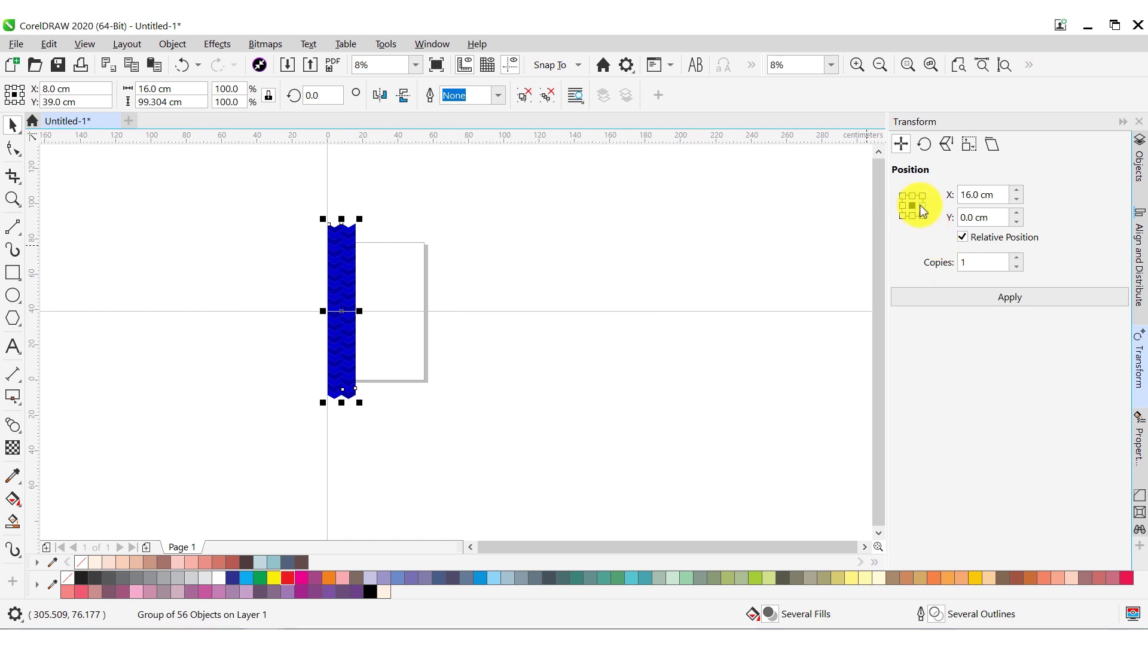
left_click(987, 296)
left_click(987, 295)
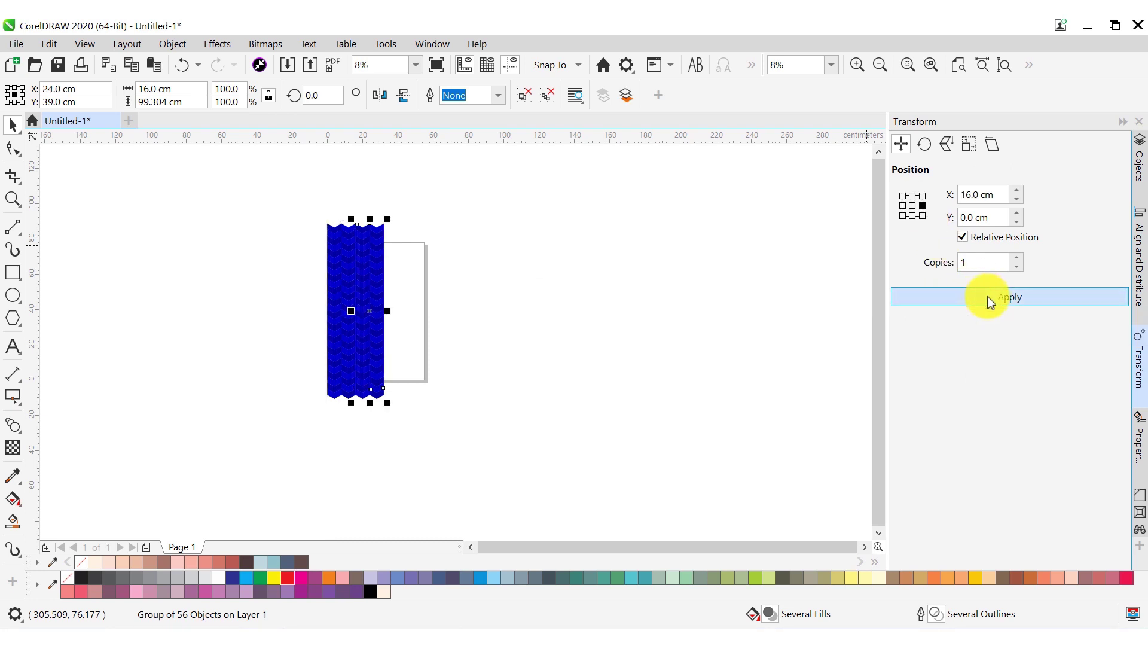
left_click(988, 296)
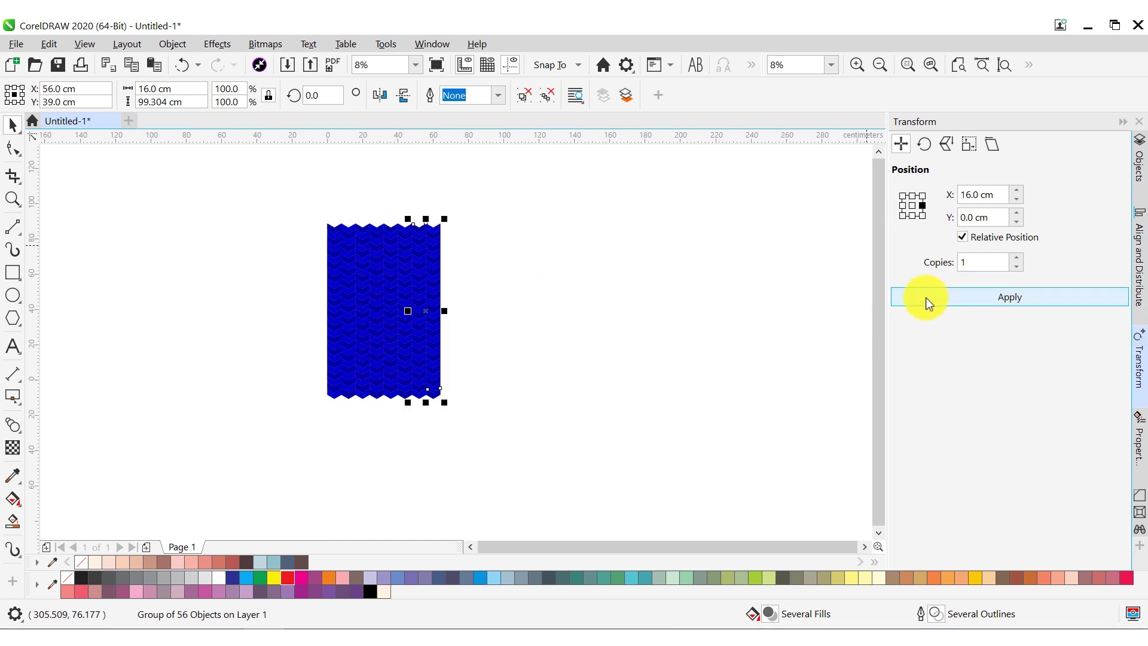
- Ungroup the last column and delete its outer 8 cm wide half beyond the page's right edge
left_click(528, 99)
left_click(424, 202)
left_click_drag(508, 453, 507, 451)
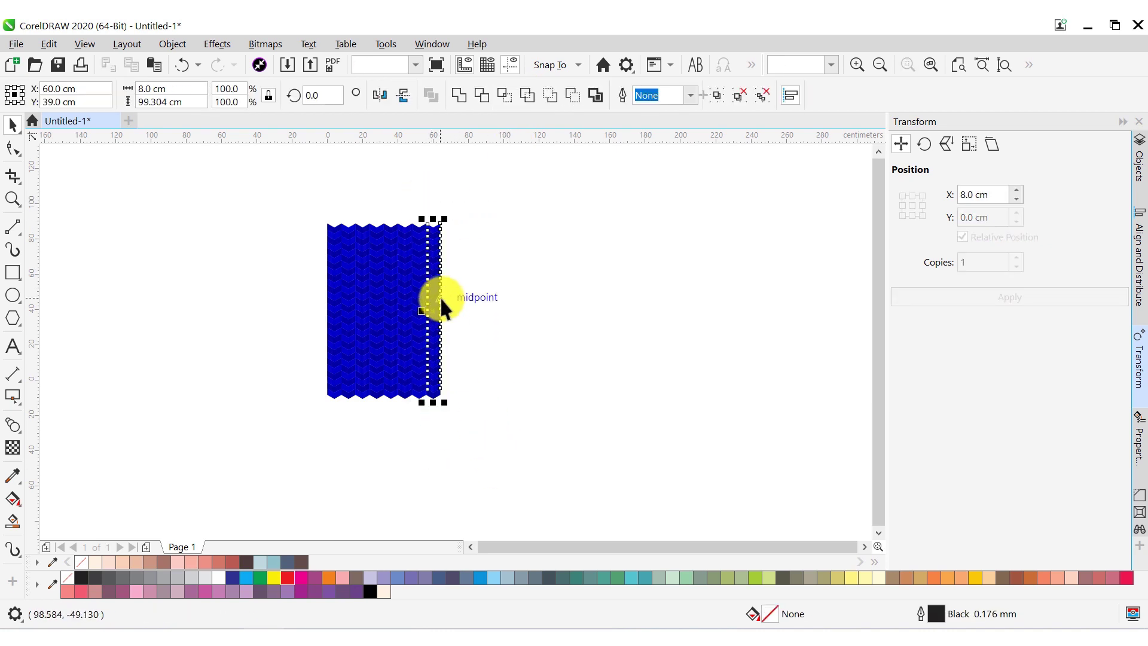
key("Delete")
- Set the width of the complete chevron pattern to 55 cm and group all its parts
left_click_drag(296, 184, 476, 456)
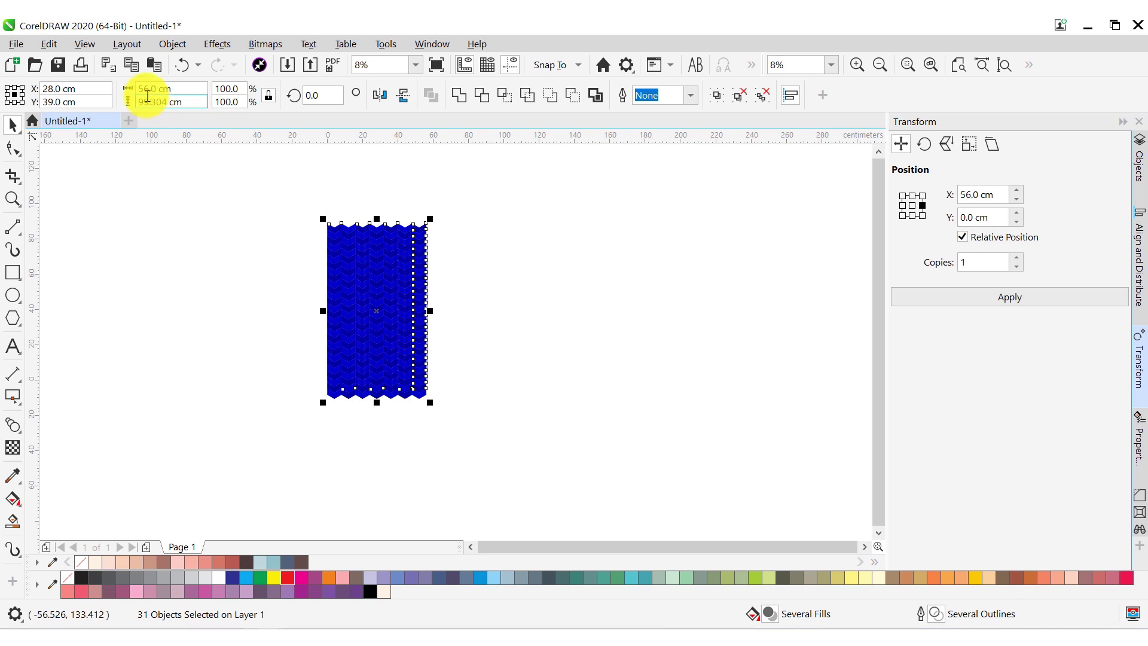
type("55")
key("Return")
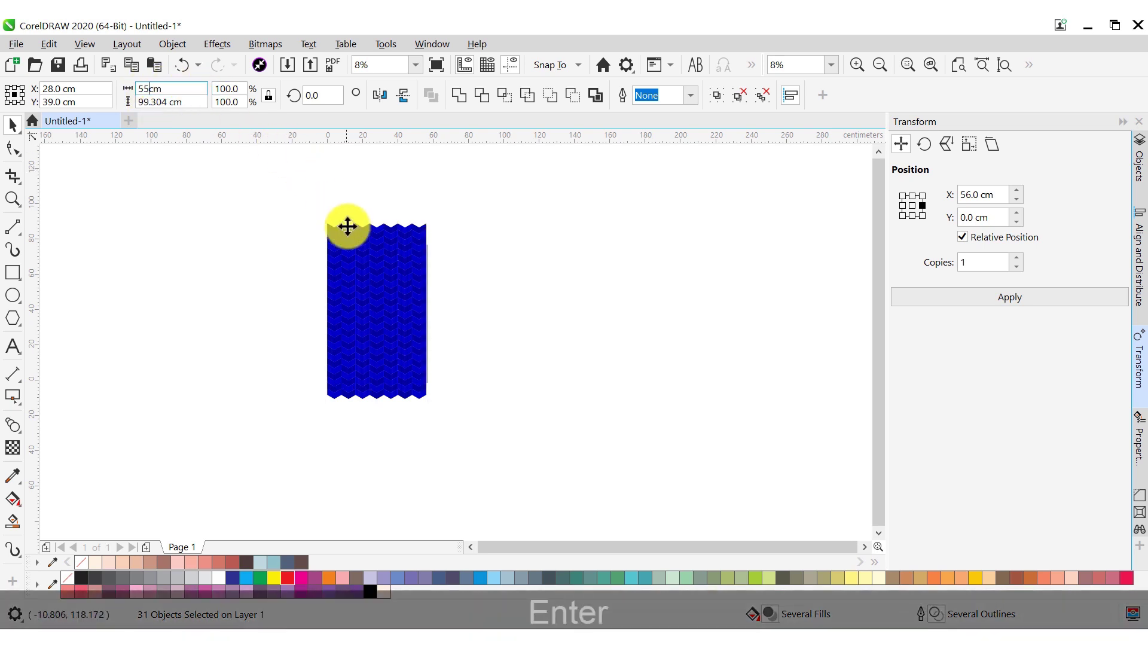
left_click(717, 96)
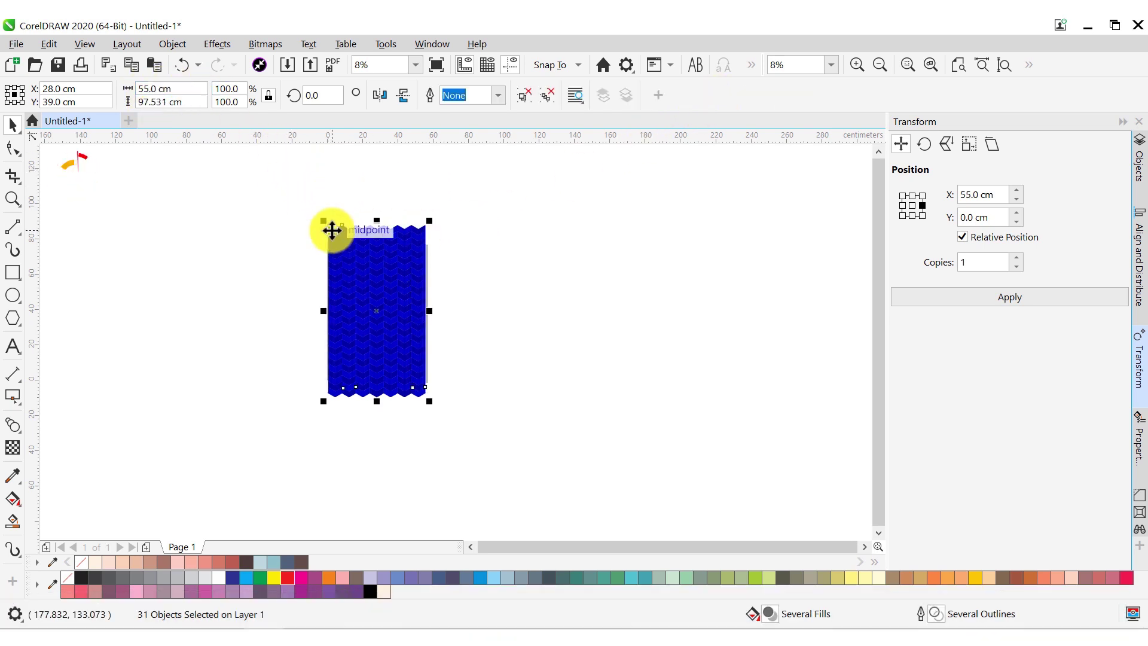
- Move the grouped chevron pattern horizontally off the page's right side, to about X 95.3 cm
scroll(282, 236, "up", 1)
left_click(282, 235)
left_click(392, 312)
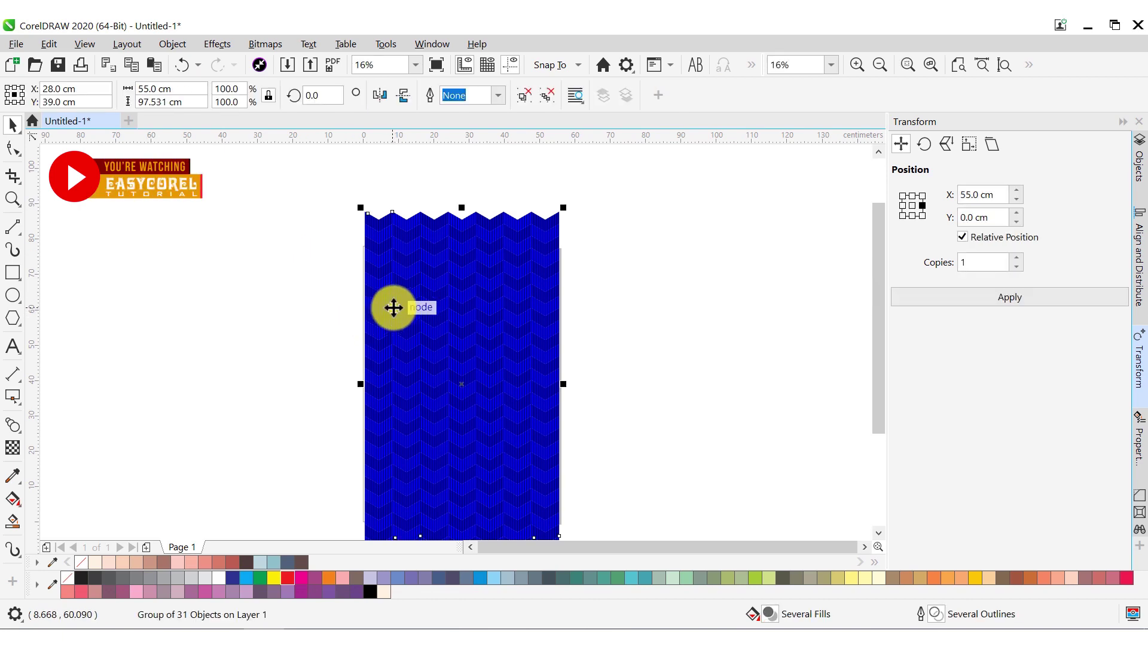
scroll(353, 254, "up", 1)
scroll(437, 279, "down", 1)
left_click_drag(436, 280, 671, 277)
left_click(166, 265)
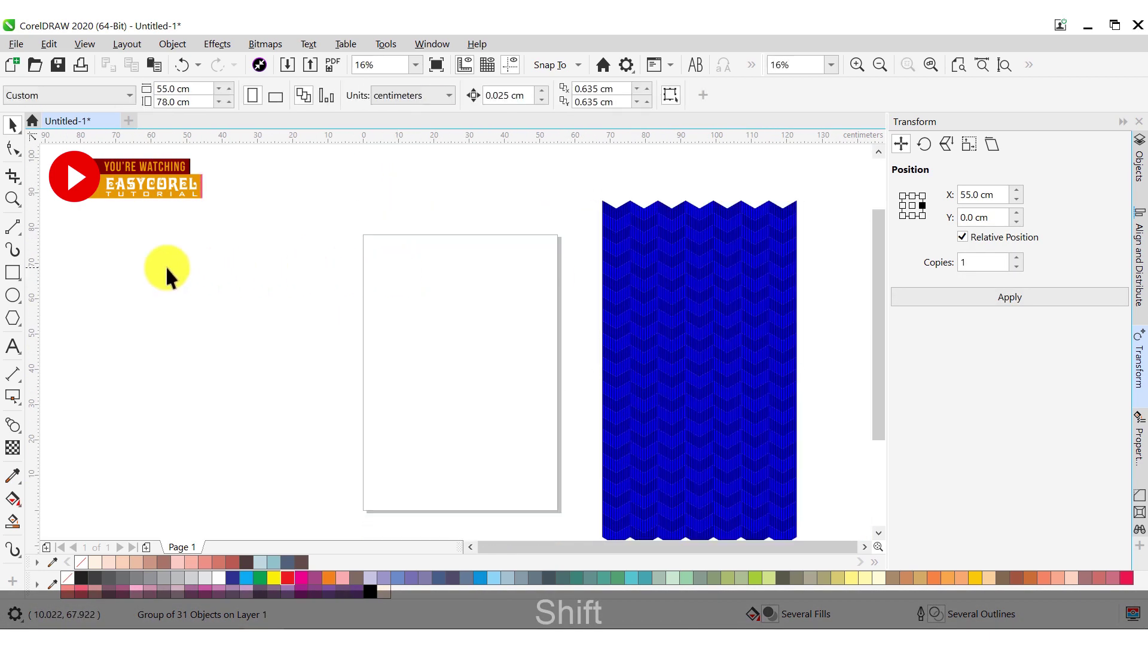
- Create a page-sized 55 × 78 cm rectangle and order it to the front of the layer
double_click(13, 271)
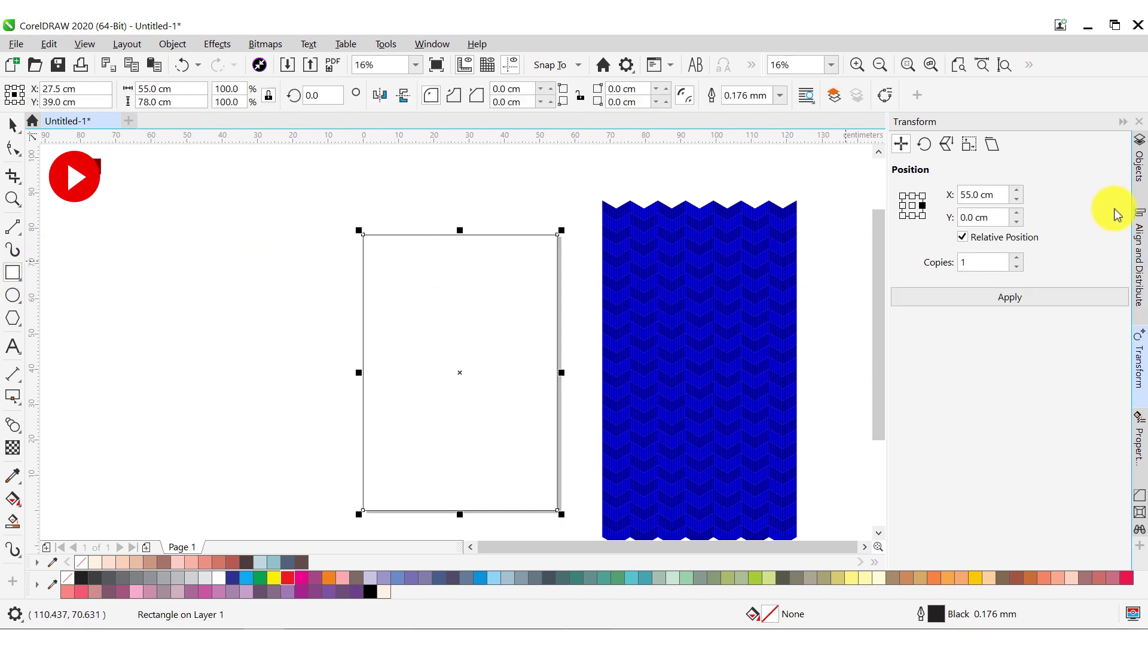
right_click(541, 261)
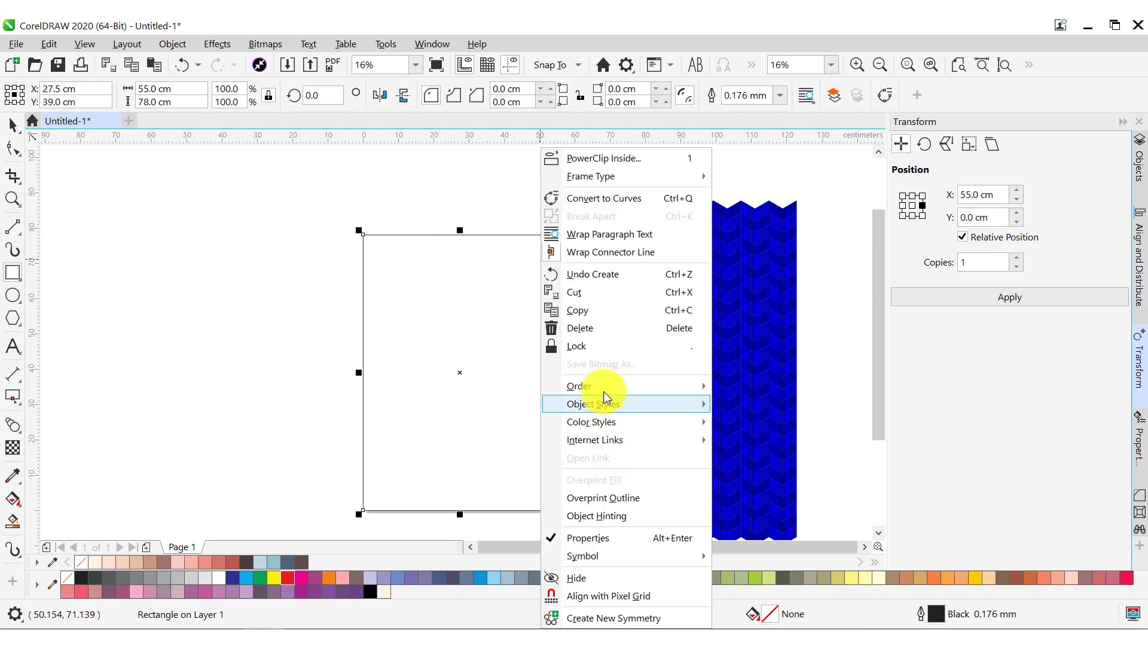
mouse_move(709, 386)
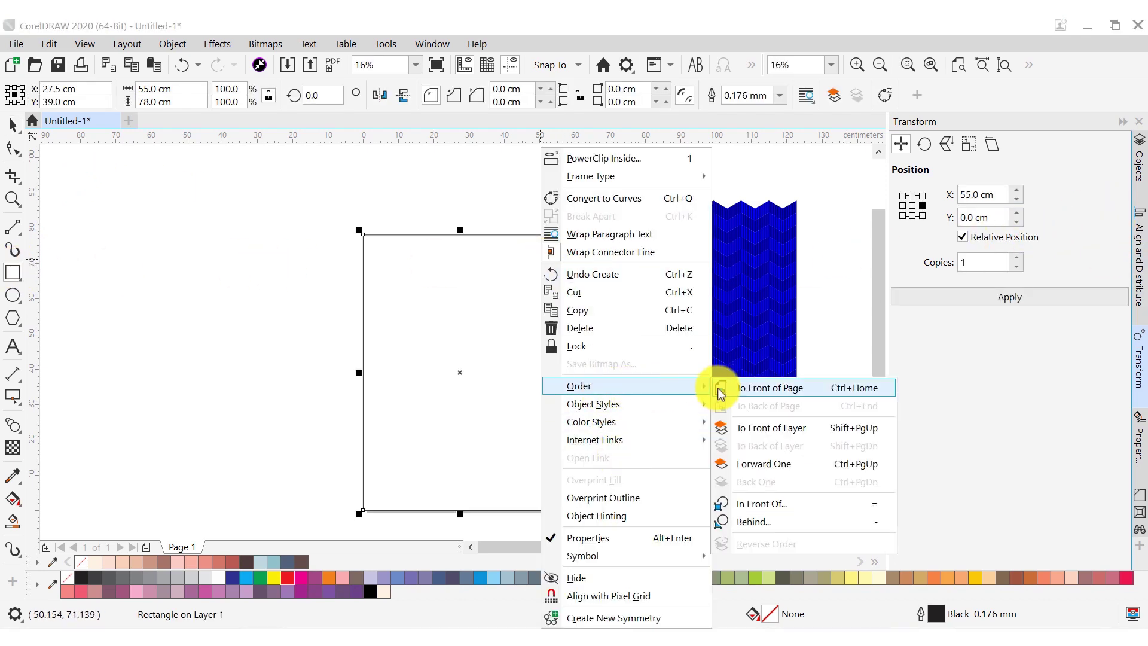
left_click(761, 427)
left_click(12, 124)
- Align the grouped chevron pattern horizontally to the centre of the page
left_click(681, 325)
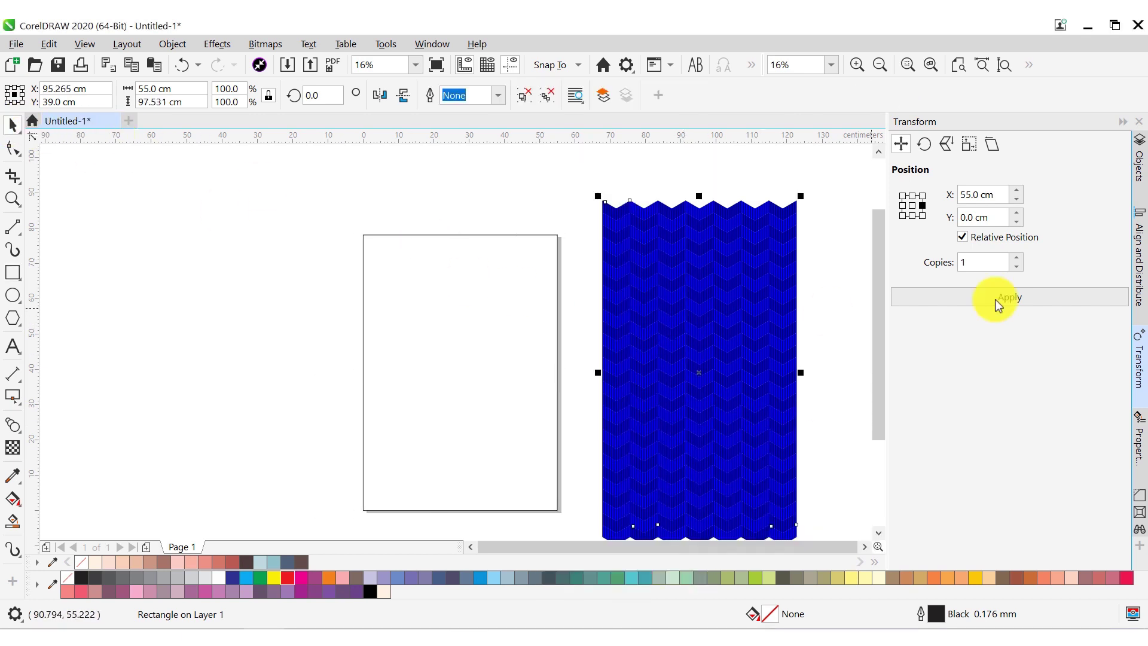
left_click(1137, 263)
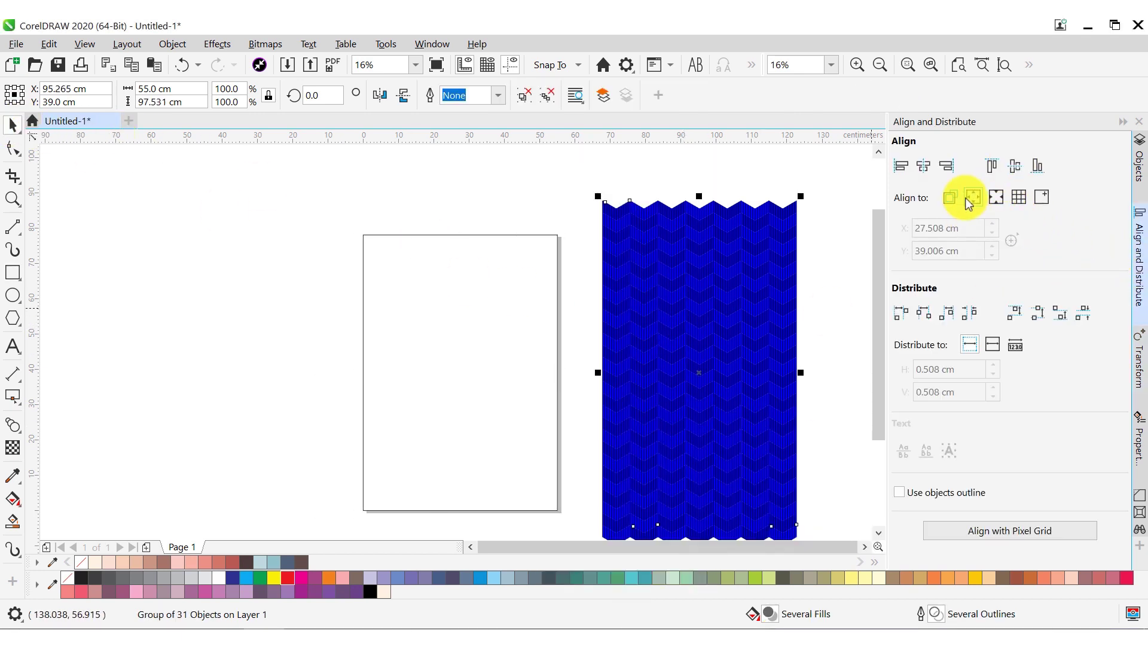
left_click(925, 166)
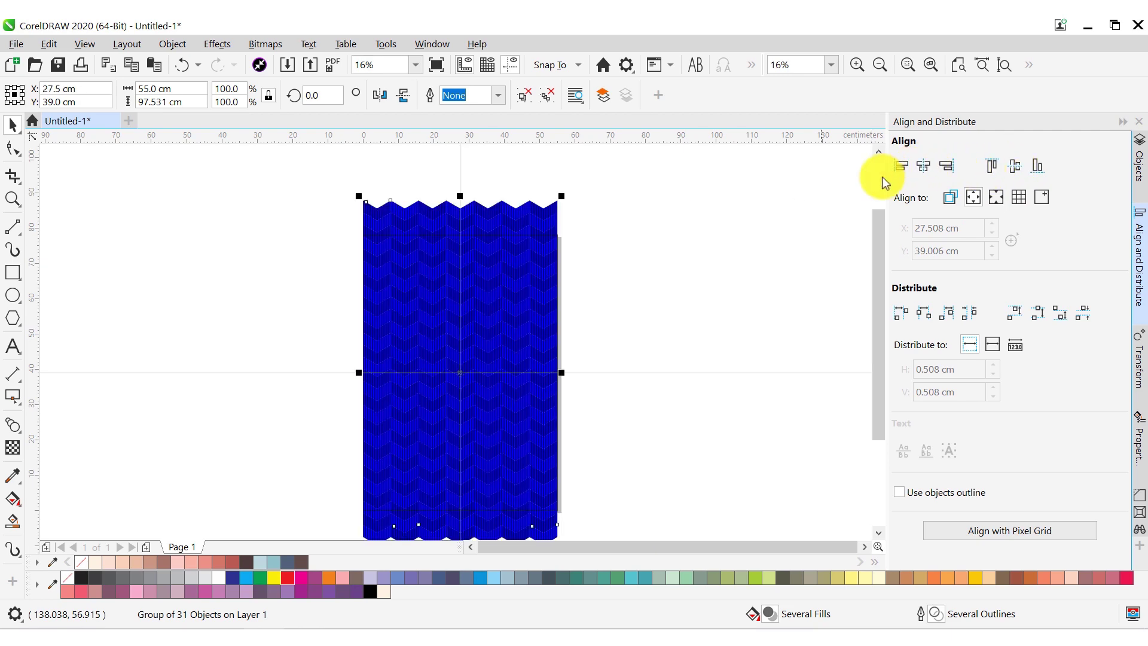
key("Escape")
- PowerClip the chevron pattern inside the page-sized rectangle and remove the rectangle's outline
scroll(508, 239, "up", 2)
scroll(637, 256, "up", 2)
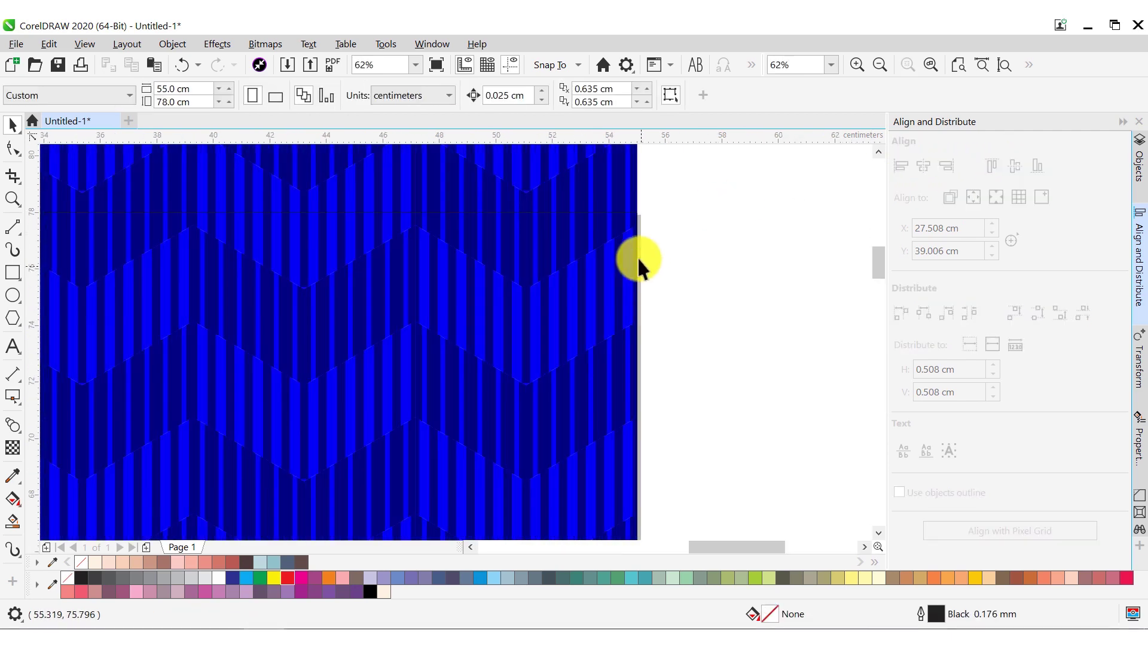
right_click(626, 182)
left_click(648, 175)
left_click(640, 256)
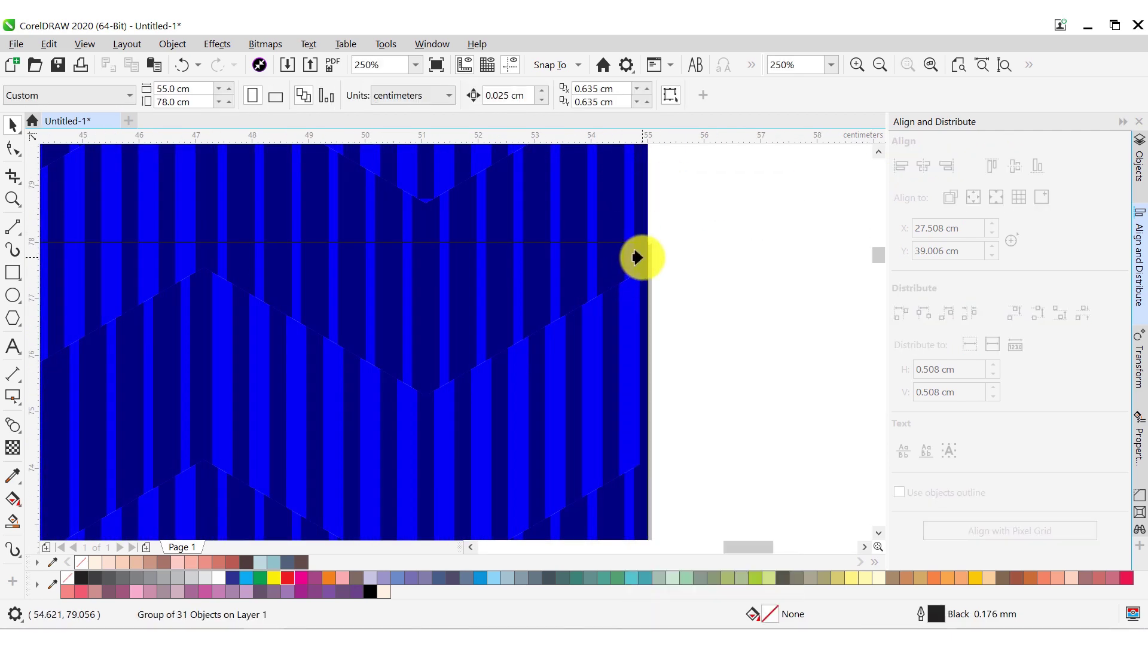
scroll(641, 256, "down", 4)
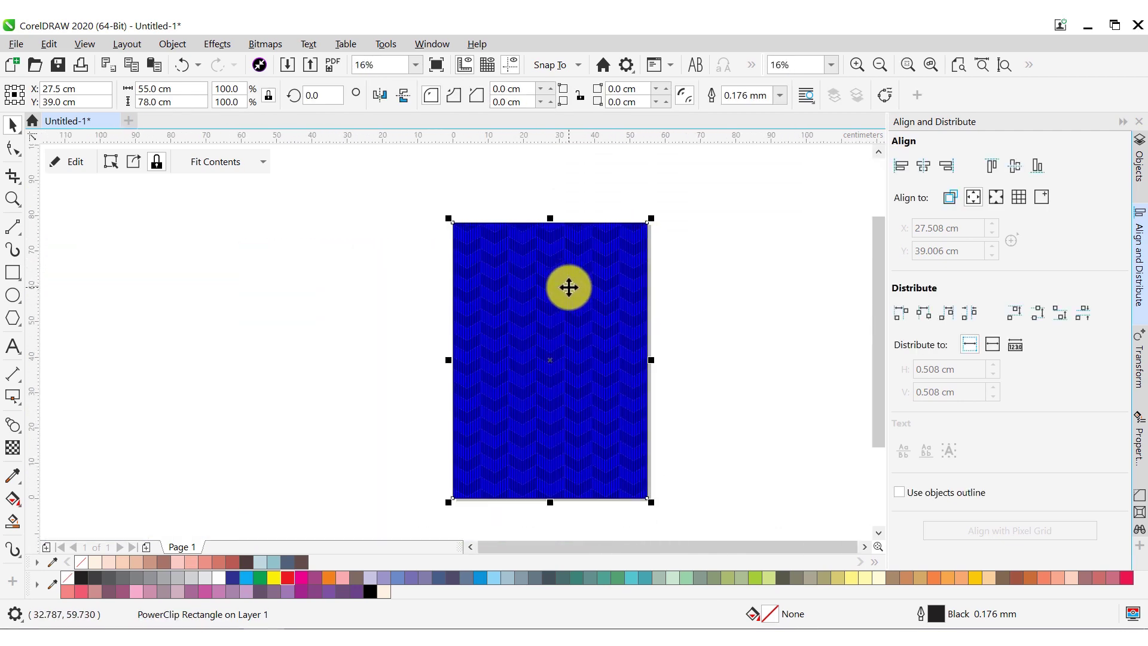
left_click(124, 510)
scroll(571, 355, "up", 1)
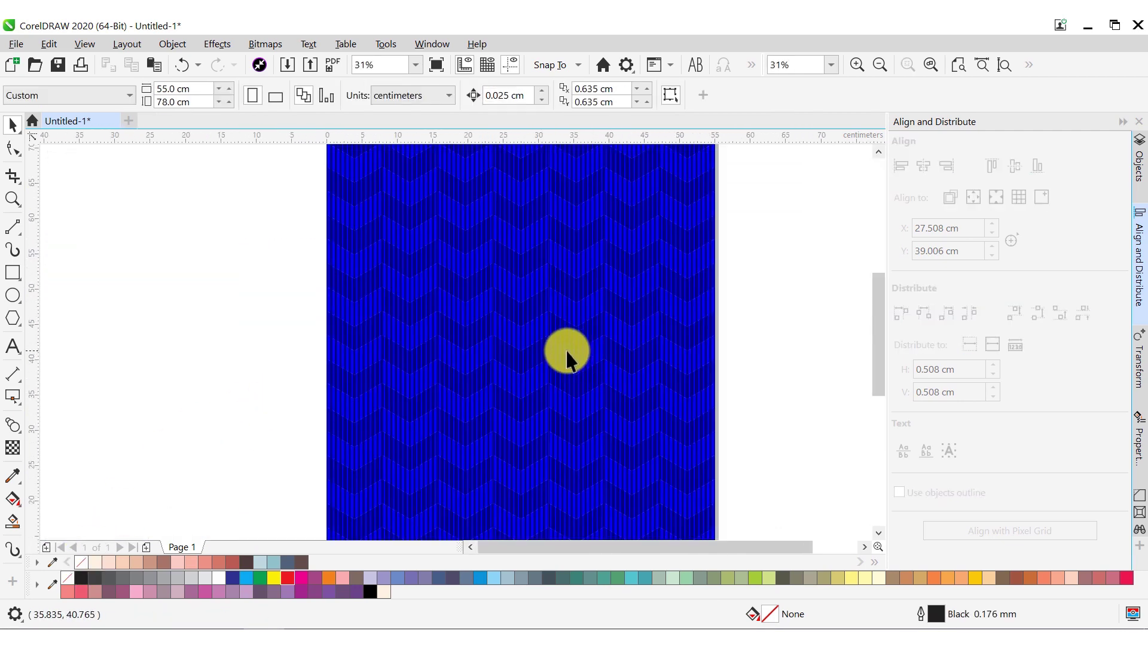
scroll(512, 335, "down", 1)
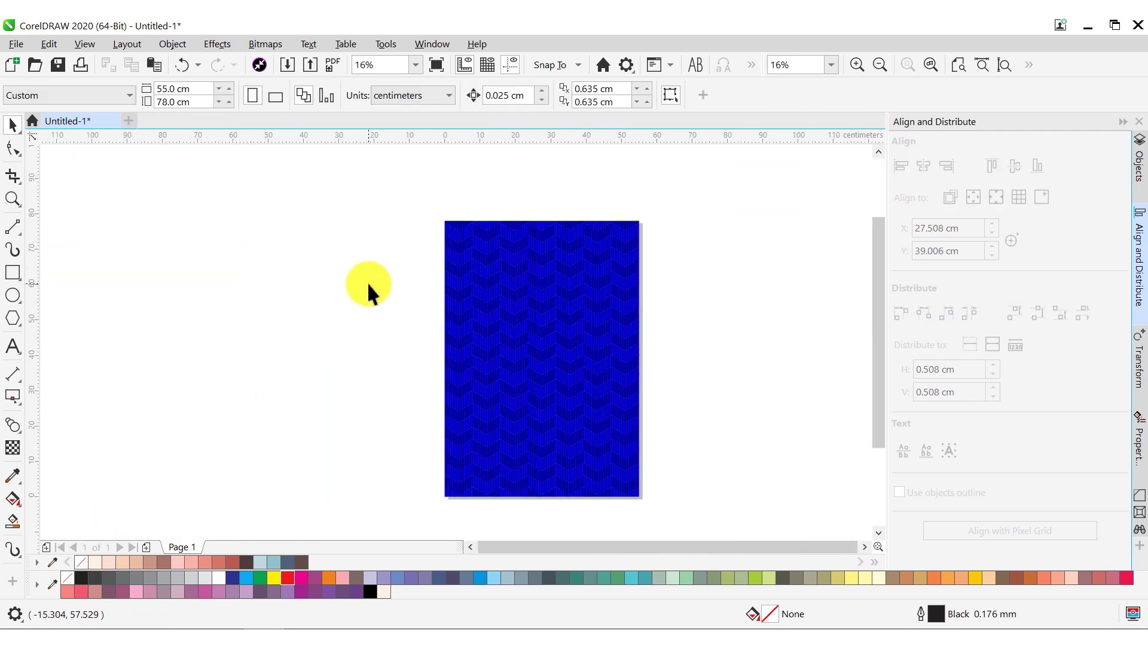
- Import Jersey Pattern.cdr from the Desktop at its original size and place it to the right of the page
left_click(288, 64)
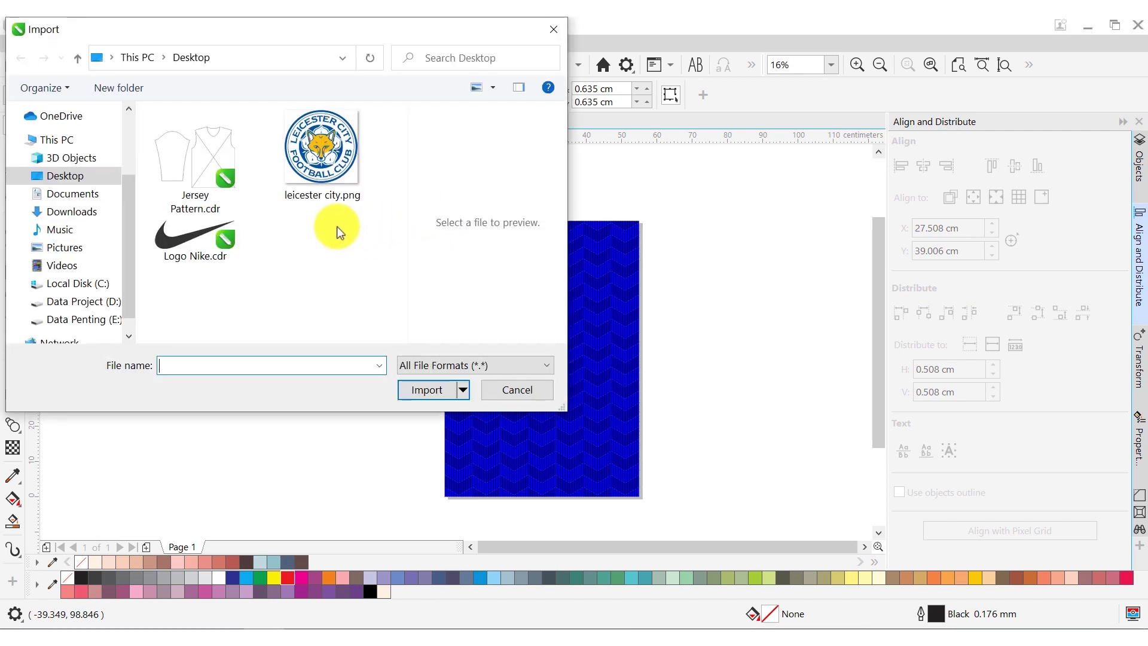
left_click(210, 160)
left_click(426, 425)
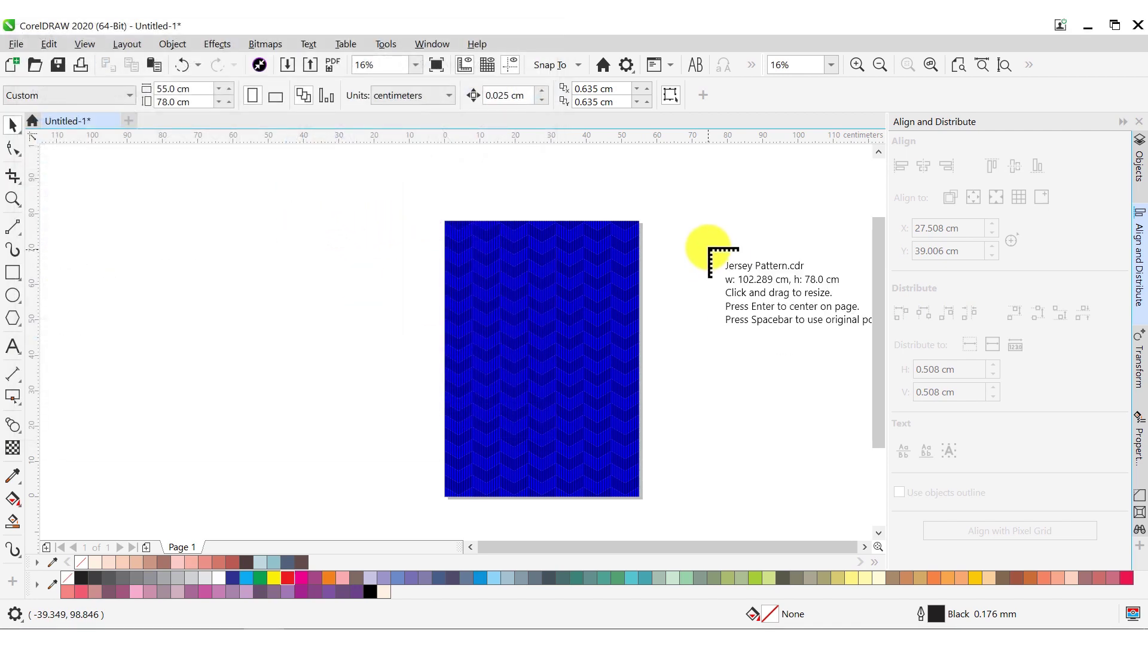
left_click(698, 227)
scroll(622, 188, "down", 1)
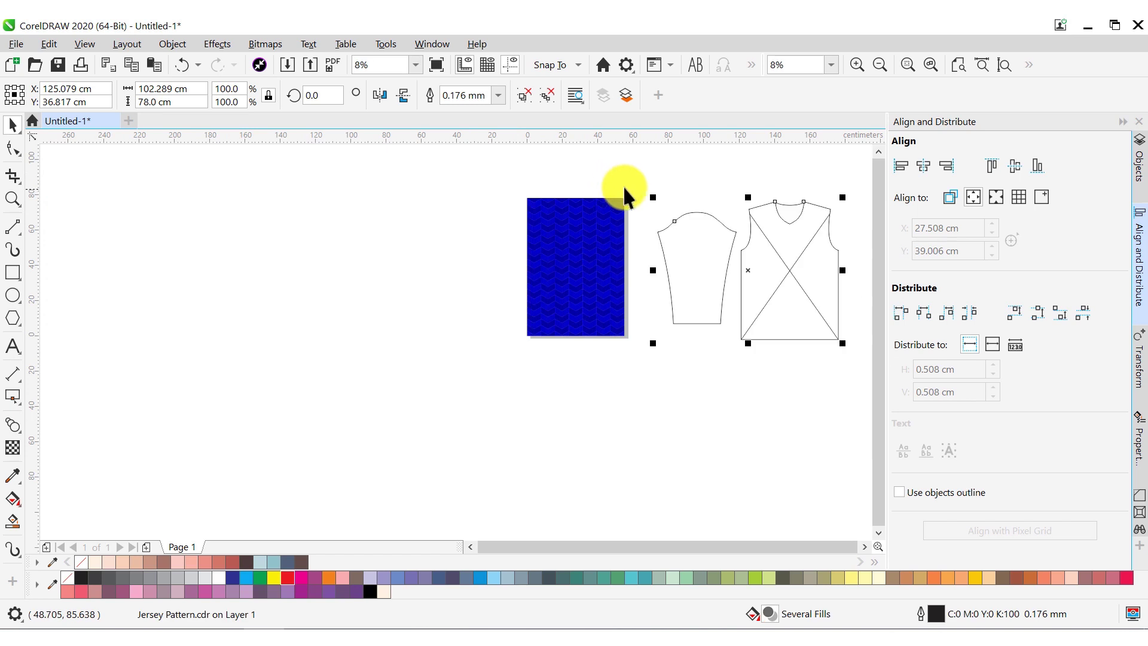
- Ungroup the imported jersey pattern and delete the sleeve piece
left_click(724, 228)
left_click(696, 238)
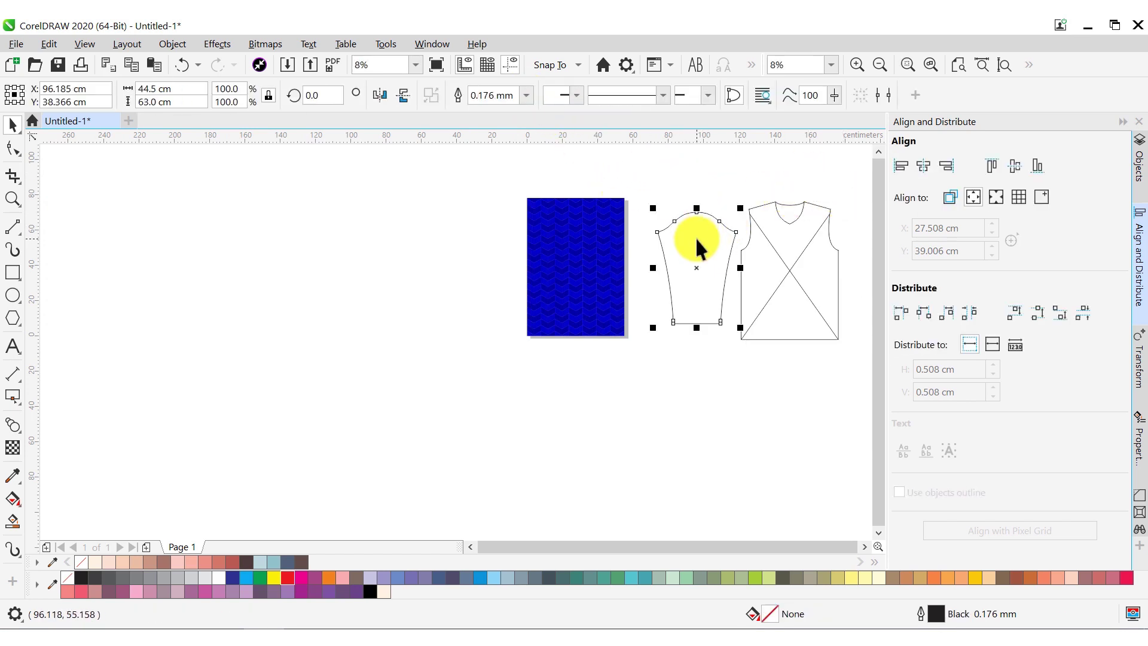
right_click(696, 239)
left_click(735, 328)
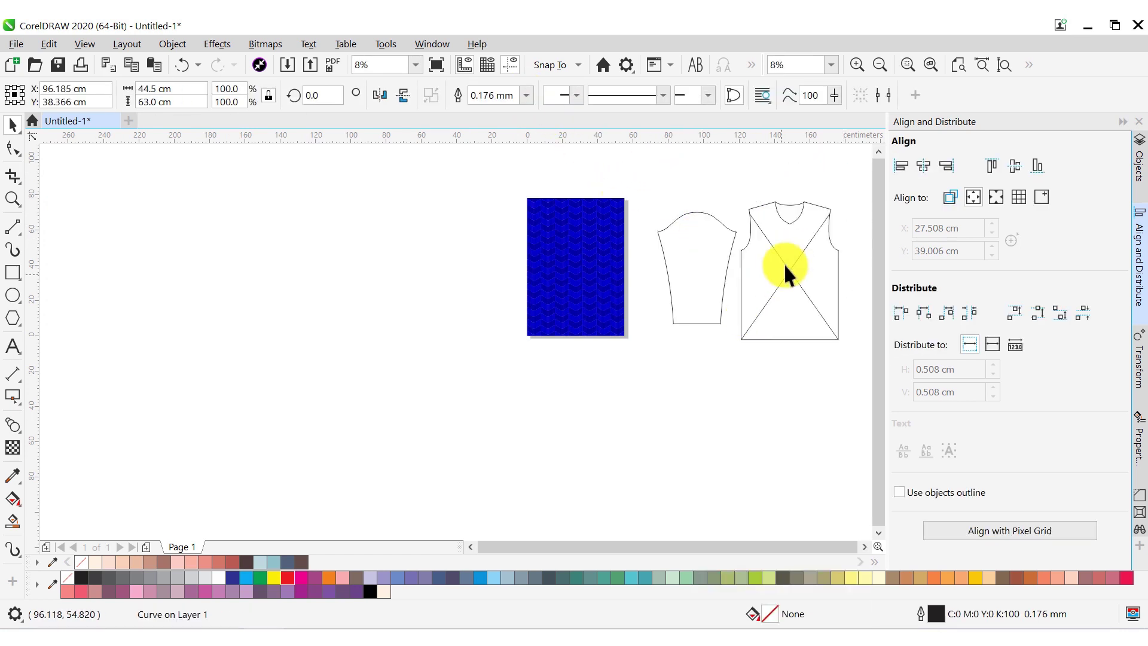
- Align the jersey body piece to the page centre both vertically and horizontally, over the chevron pattern
left_click(794, 241)
left_click(1012, 167)
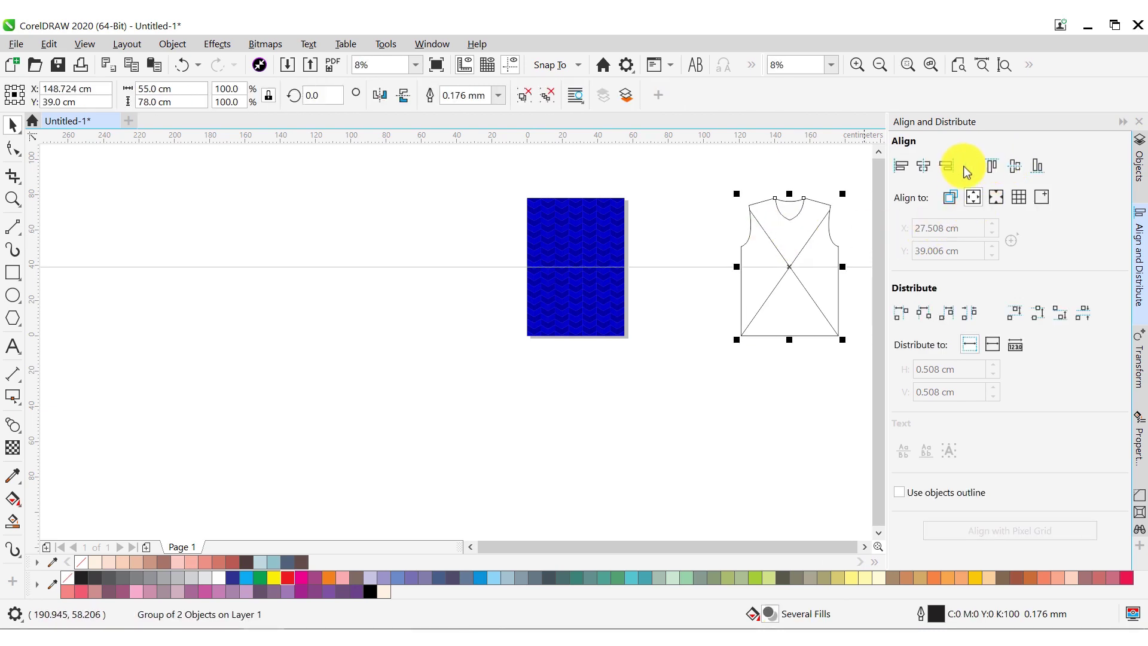
left_click(910, 168)
left_click(672, 239)
scroll(585, 188, "up", 1)
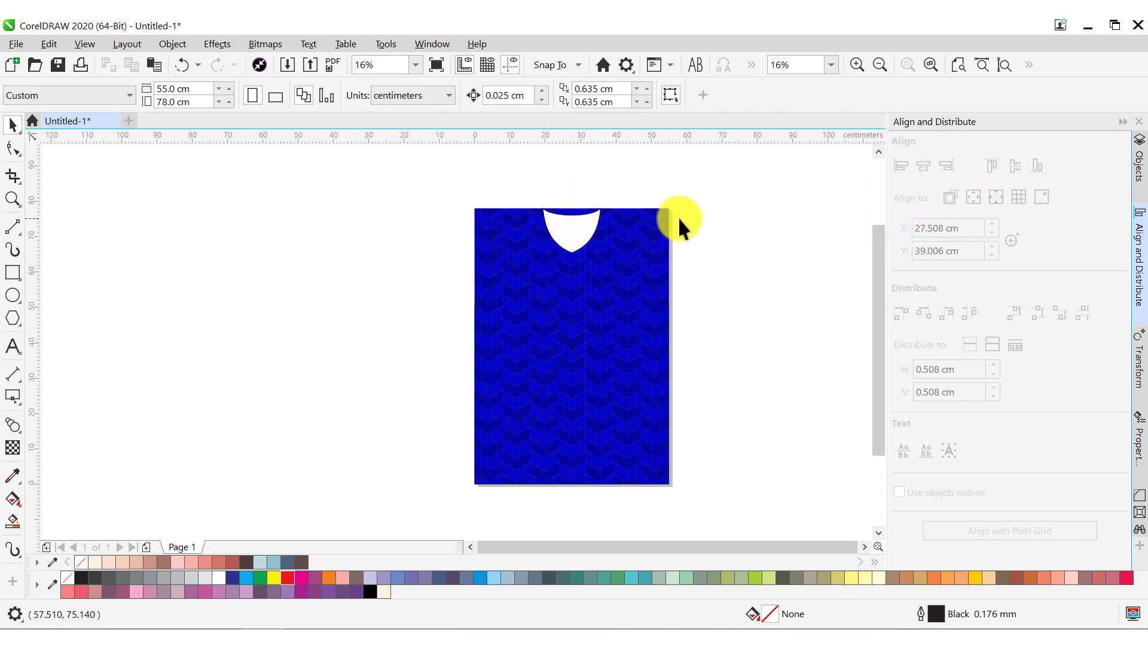
- PowerClip the chevron-filled rectangle inside the jersey body outline
scroll(669, 214, "up", 2)
left_click(664, 211)
scroll(660, 209, "up", 3)
right_click(658, 208)
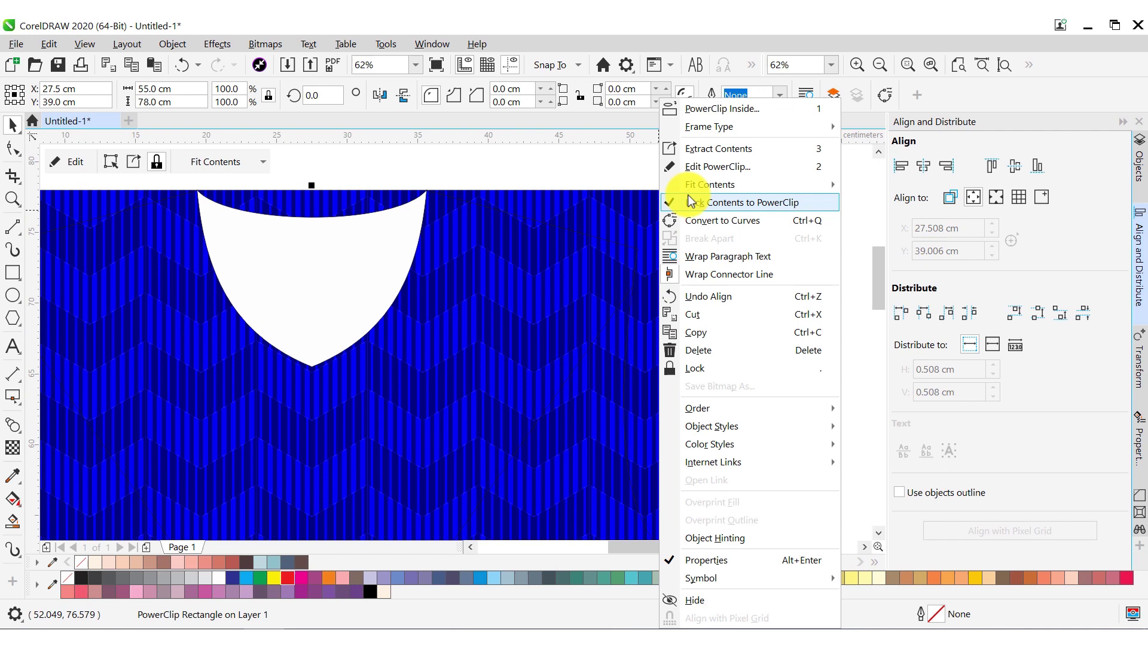
left_click(705, 109)
left_click(589, 243)
scroll(599, 172, "down", 4)
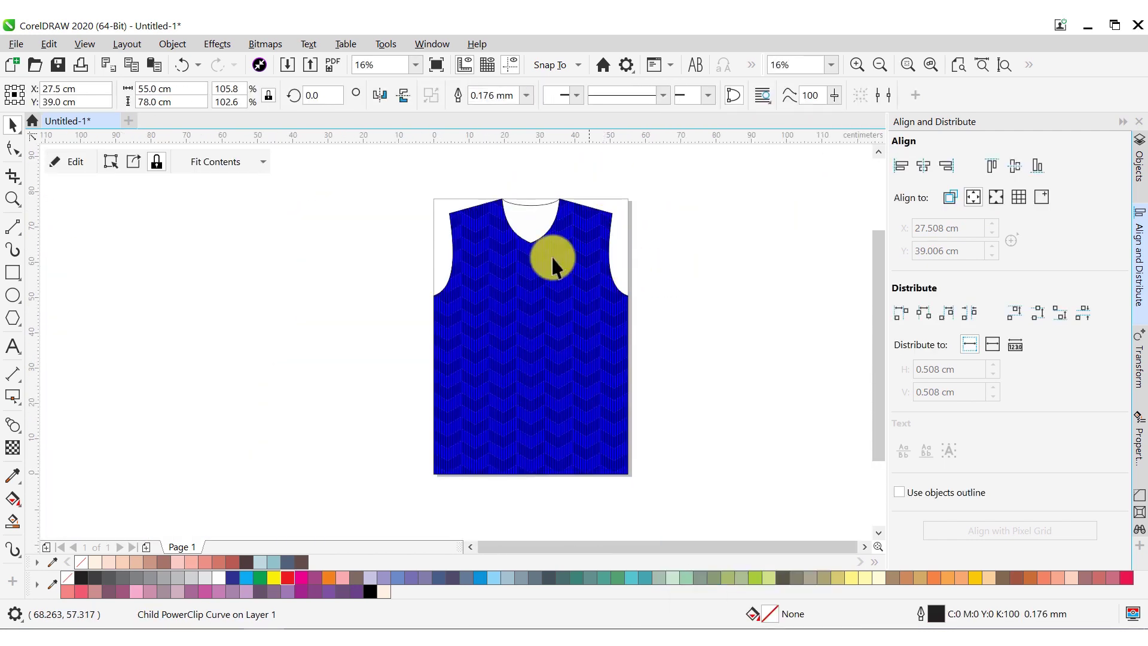
- Import leicester city.png and Logo Nike.cdr together and place both beside the jersey on the right
key("ctrl+i")
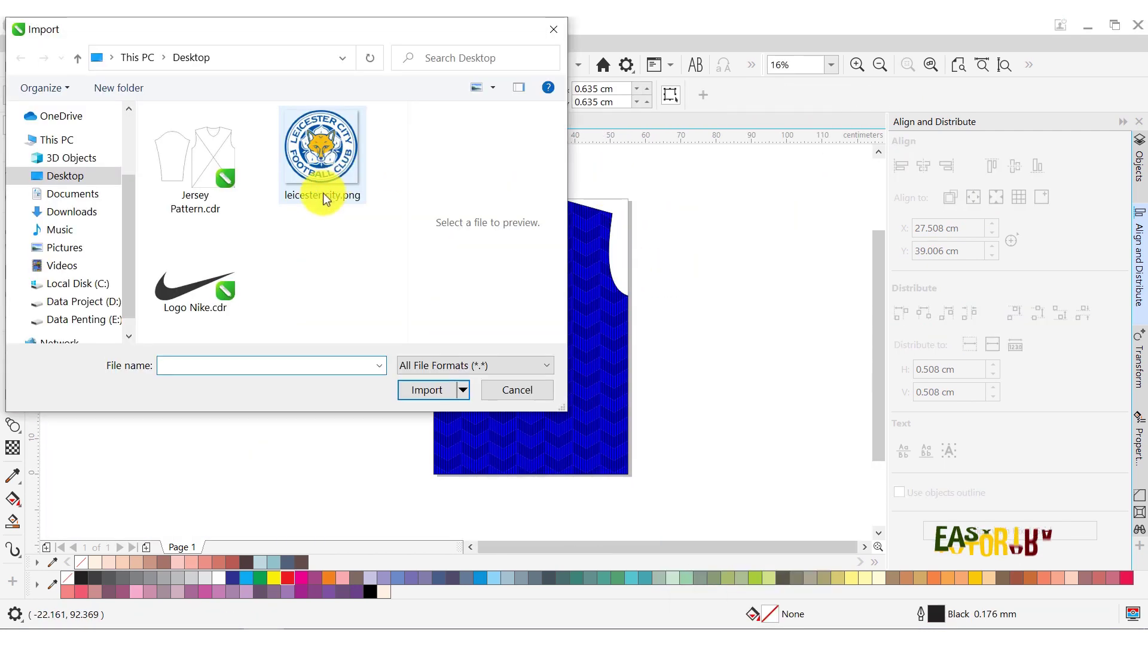
left_click(319, 186)
left_click(206, 294, "ctrl")
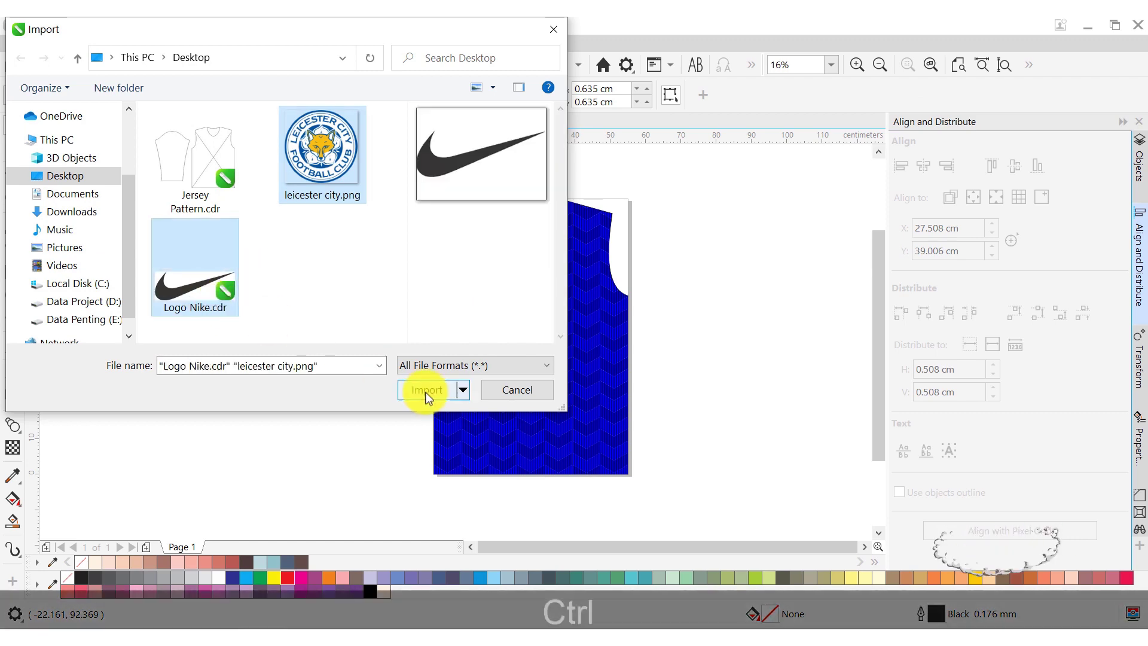
left_click(425, 390)
left_click(636, 245)
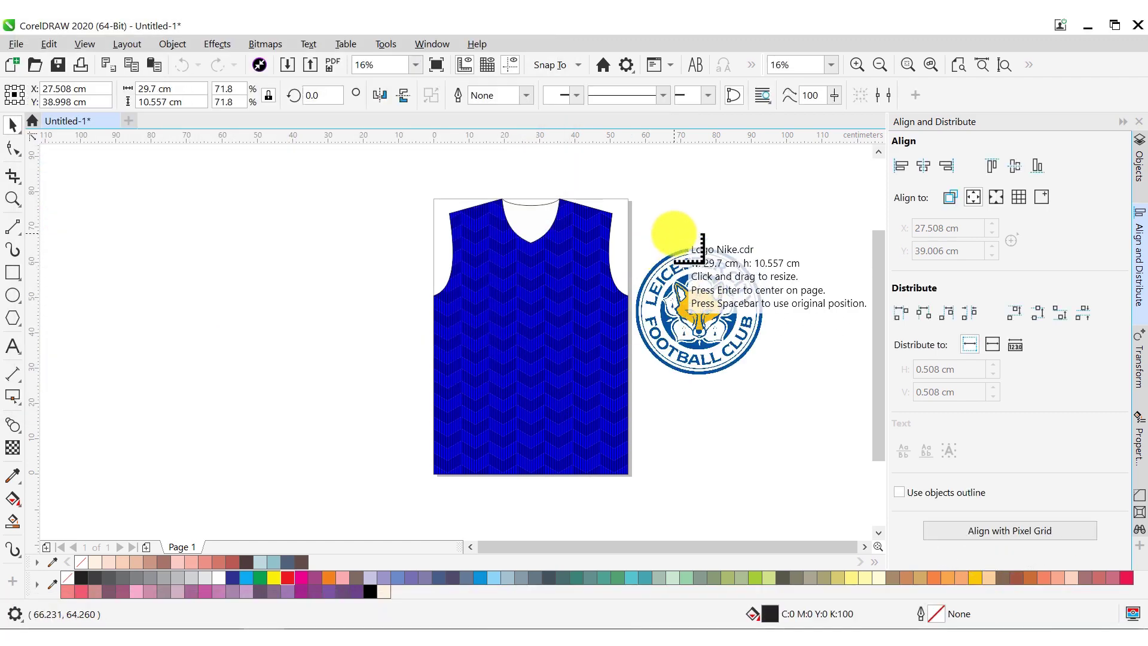
left_click(669, 230)
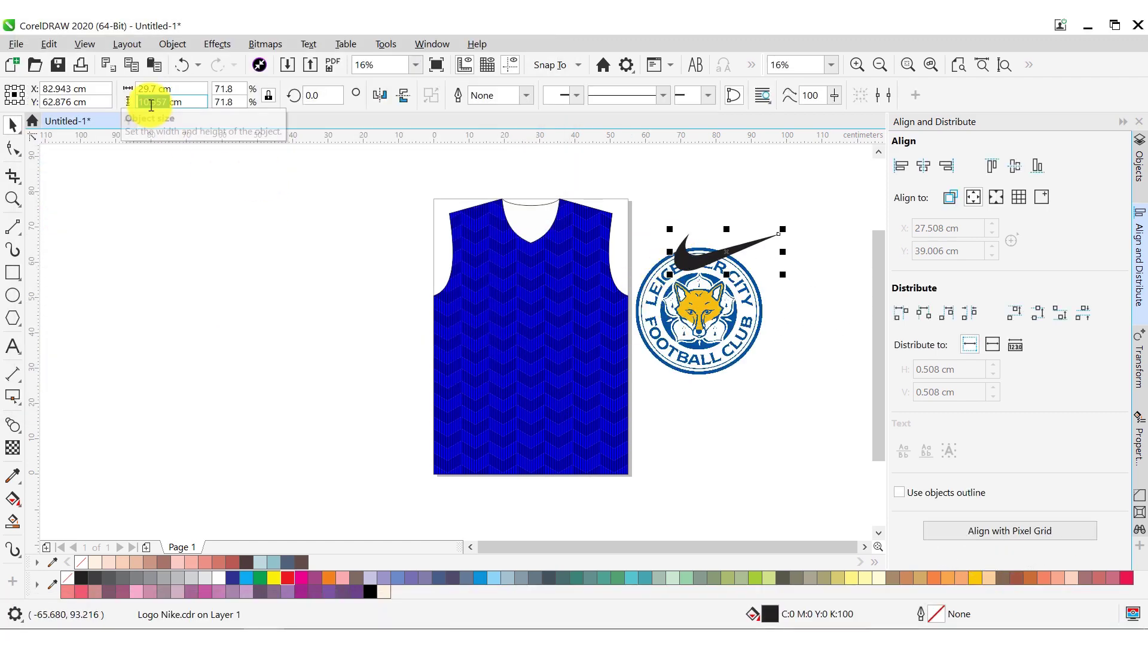
- Set the Nike logo's height to 3 cm, with the logo filled white on the left side of the jersey's chest
type("3")
key("Return")
scroll(603, 226, "up", 1)
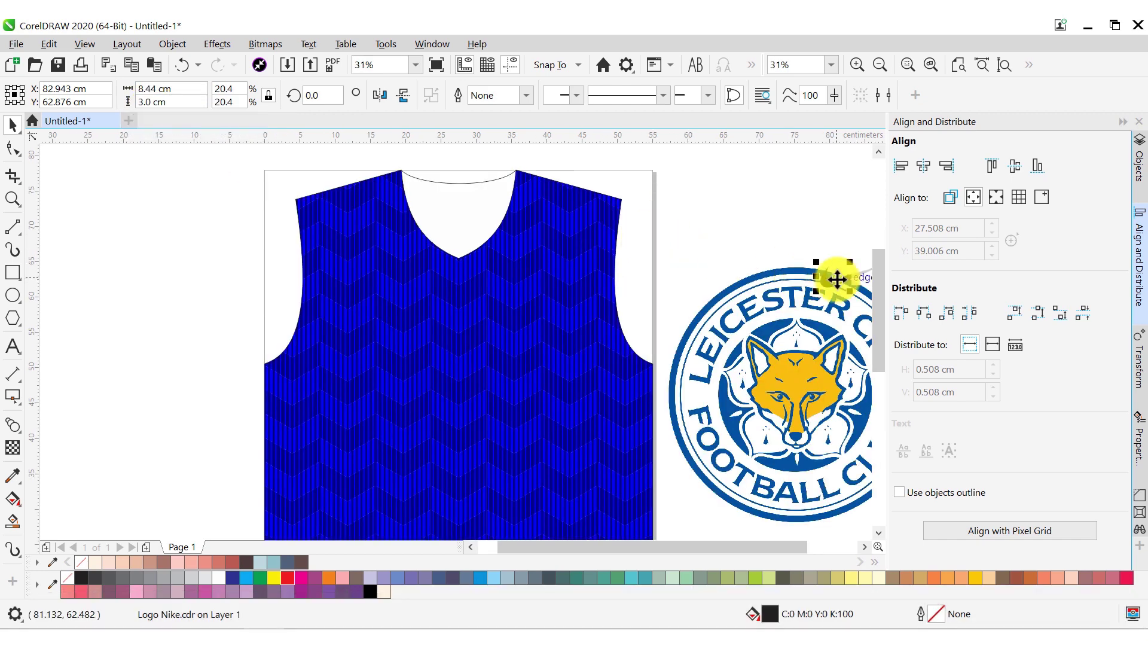
left_click_drag(837, 279, 382, 308)
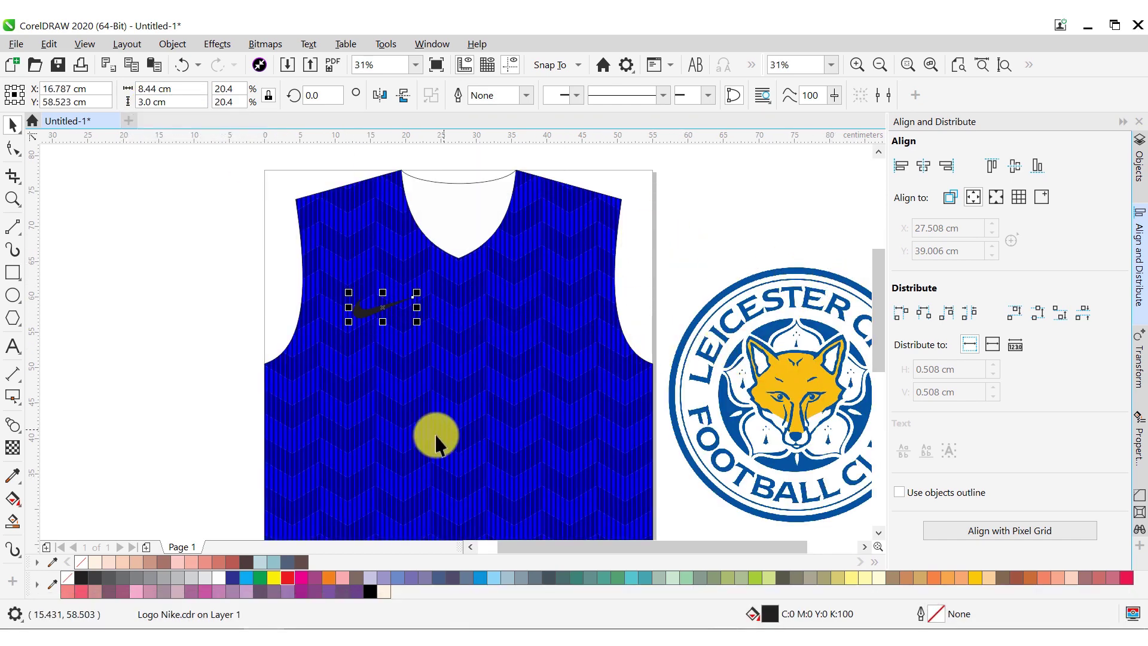
- Resize the Leicester City badge to 8 cm and position it on the right side of the jersey's chest
left_click_drag(766, 345, 505, 285)
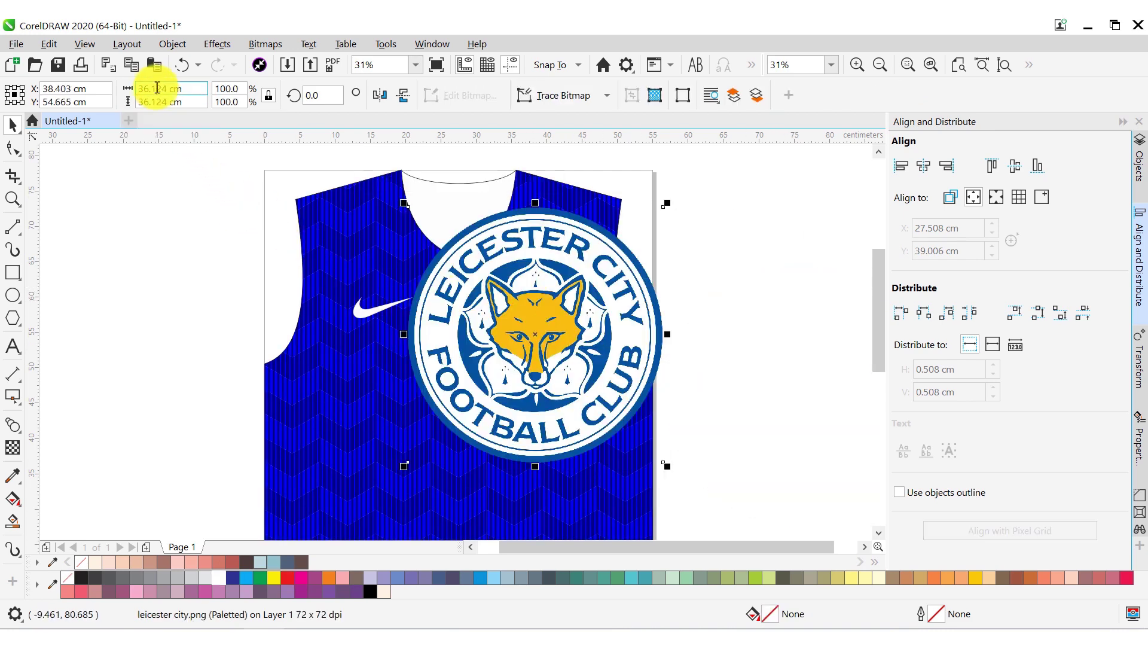
key("Return")
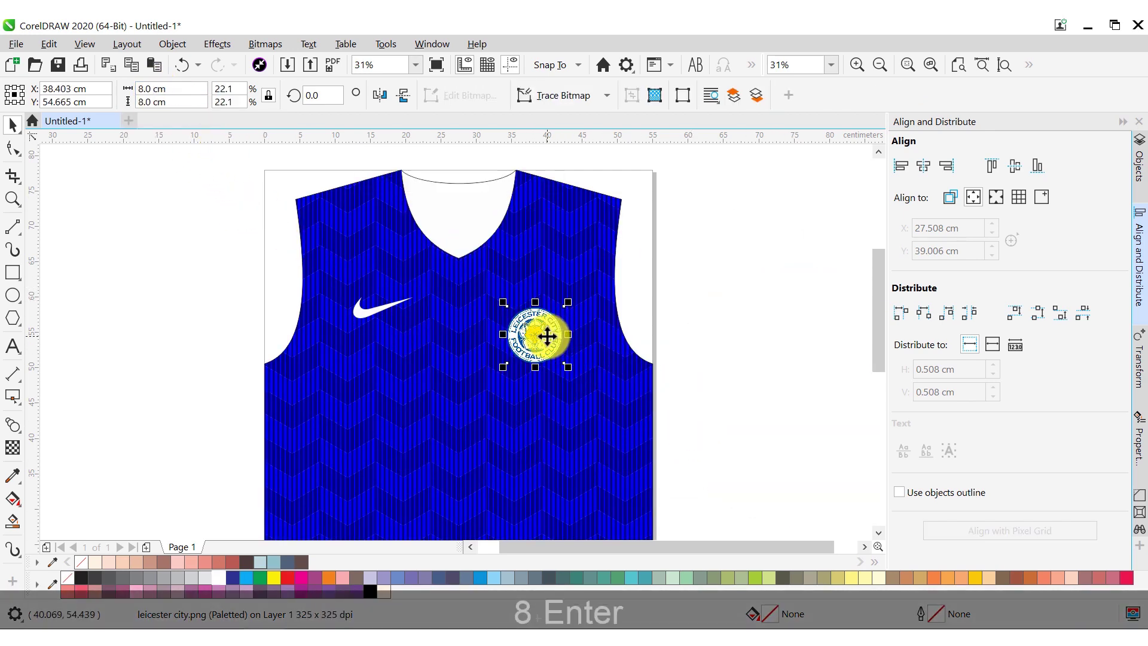
left_click_drag(549, 337, 550, 314)
- Align the centres of the Nike logo and the club badge on one horizontal line
left_click(381, 309, "shift")
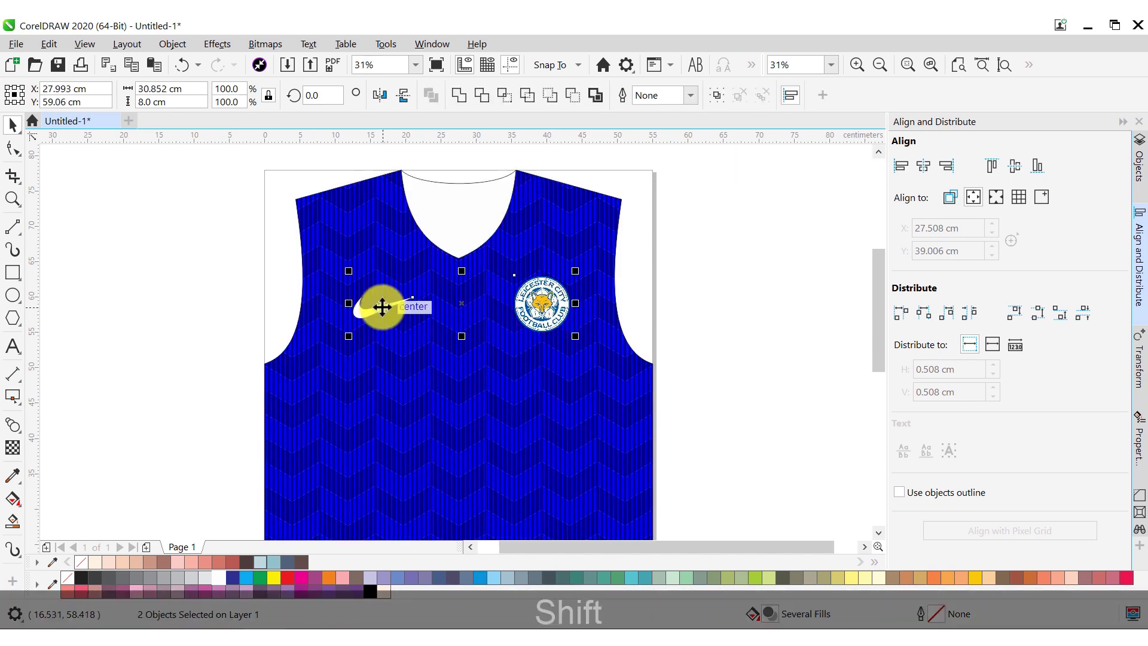
key("e")
scroll(435, 289, "up", 1)
left_click_drag(638, 317, 637, 309)
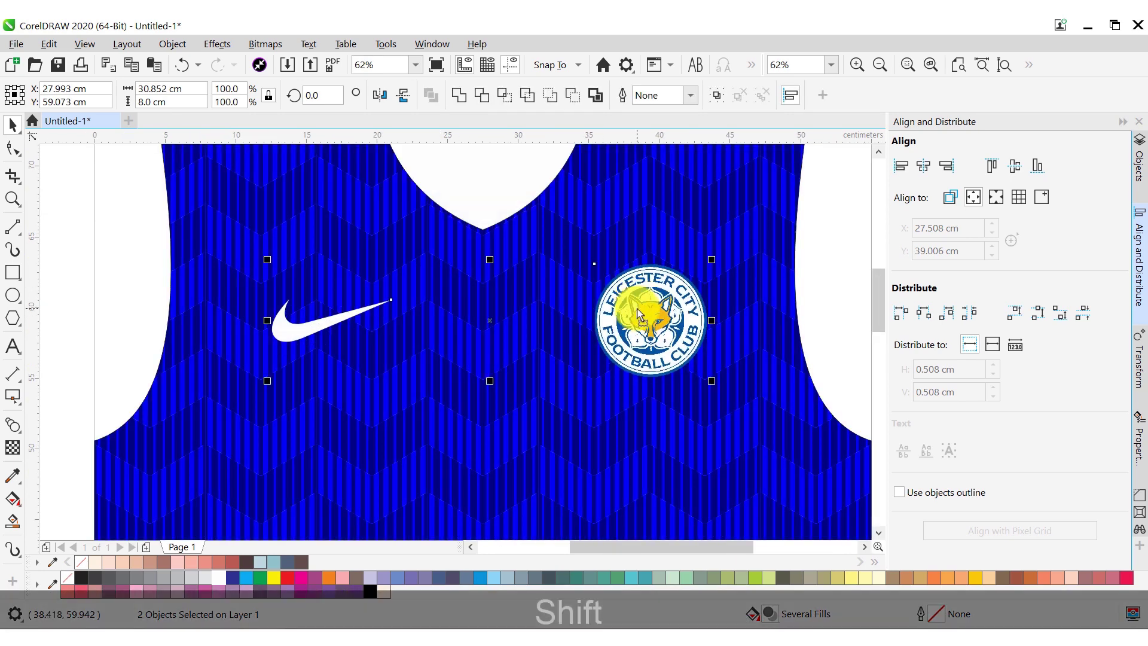
- Group the two chest logos and centre the group horizontally on the jersey body
key("ctrl+g")
scroll(669, 251, "down", 1)
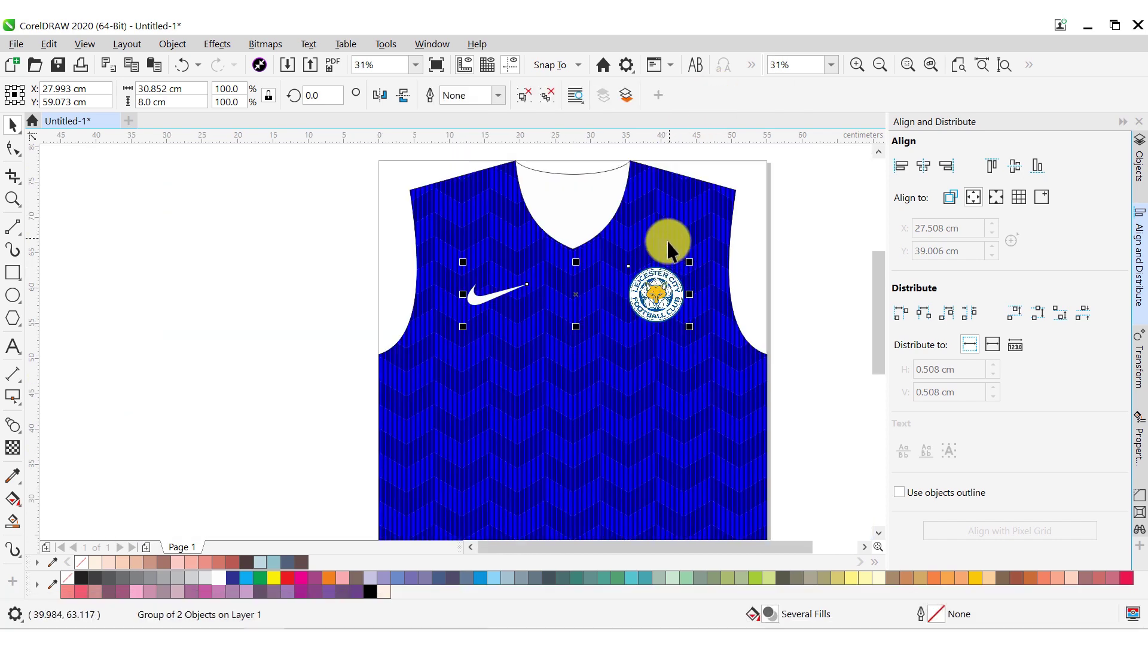
left_click(675, 225, "shift")
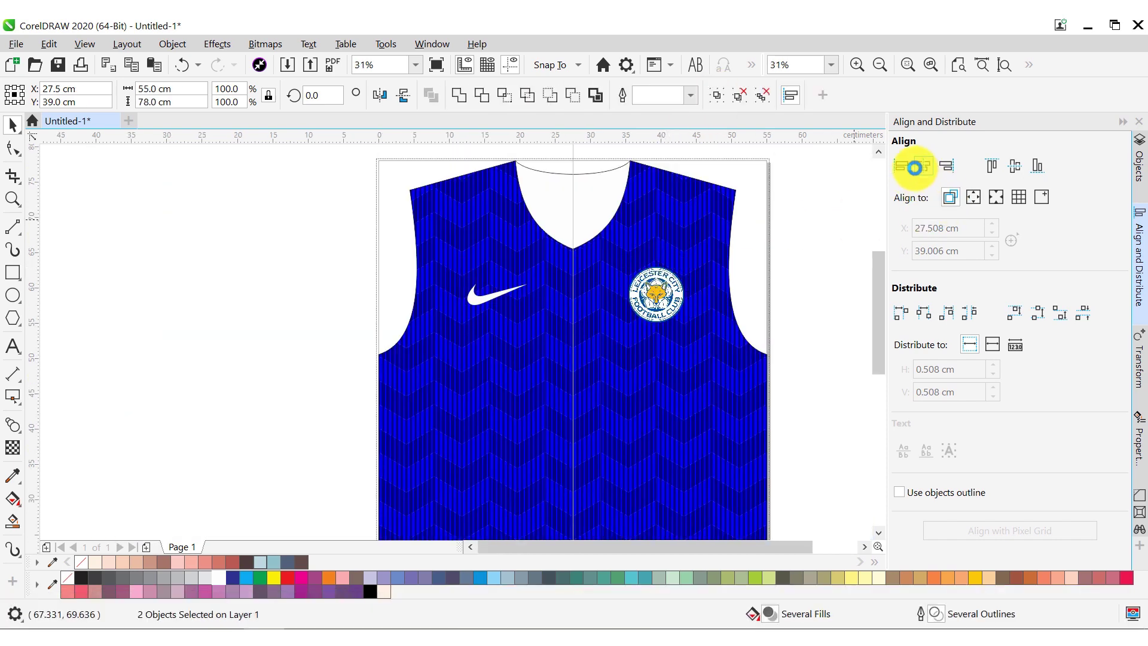
left_click(923, 166)
left_click(820, 223)
scroll(657, 257, "down", 1)
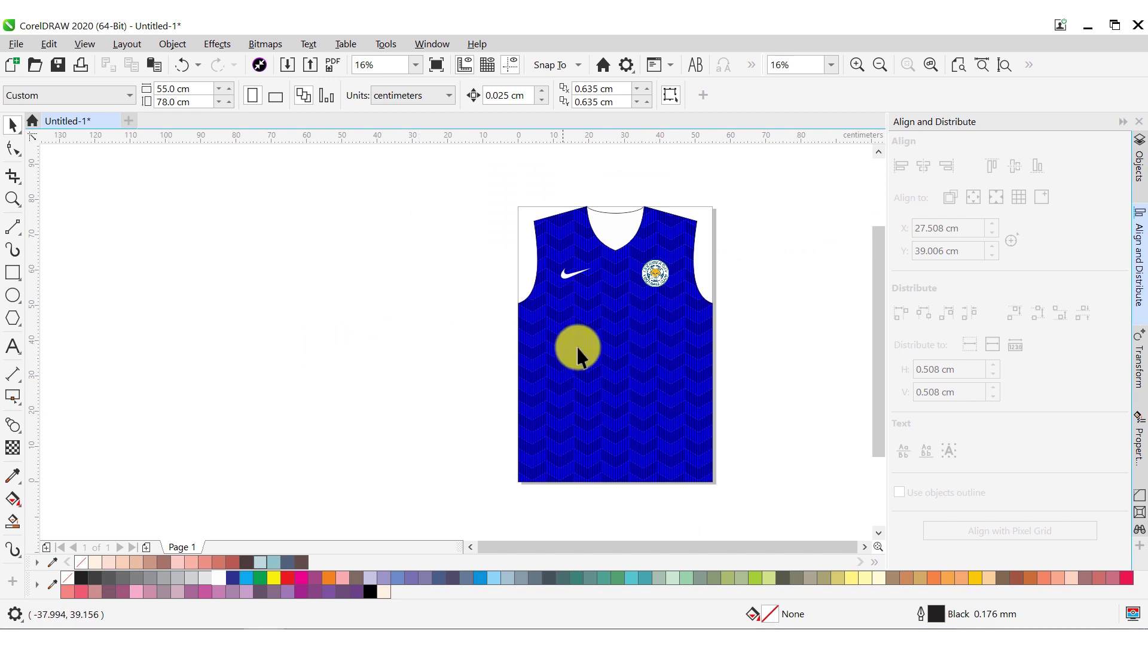
- Duplicate the jersey body beside the original and delete the white V-neck piece from the copy to form the back
left_click(590, 355)
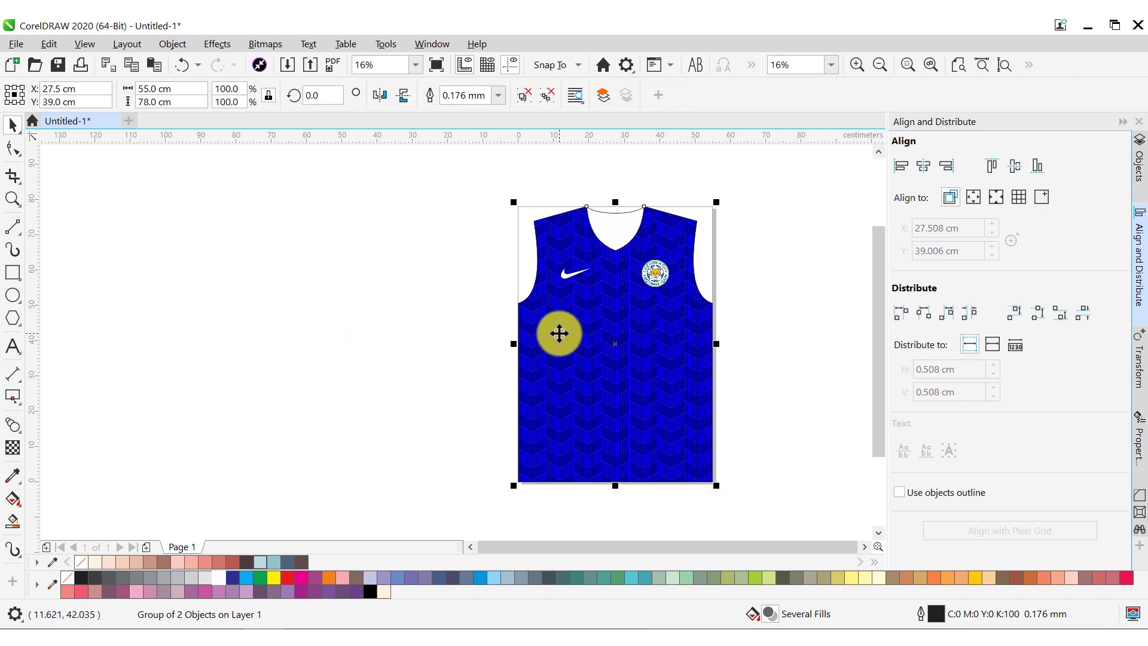
left_click_drag(559, 333, 776, 332)
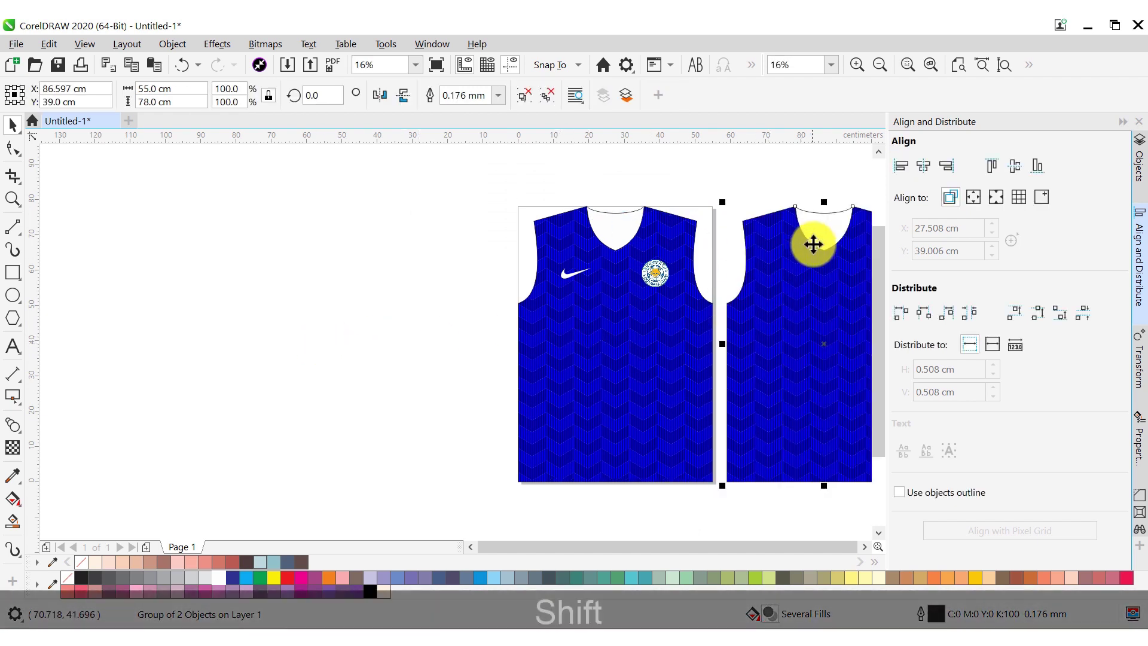
left_click(816, 239, "ctrl")
right_click(815, 236)
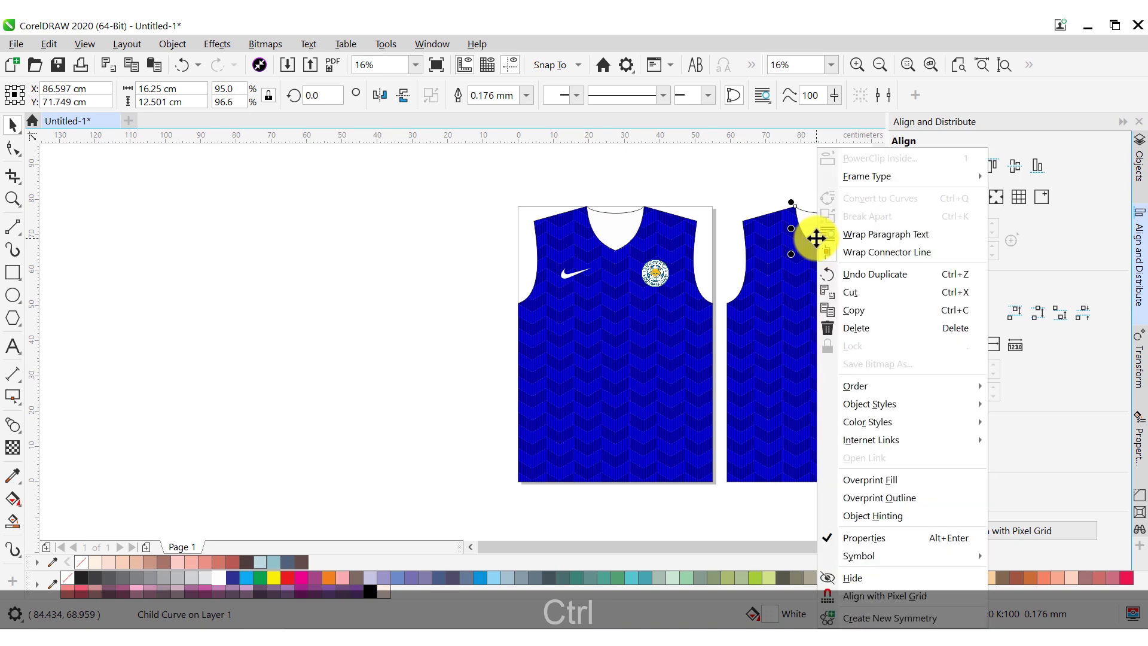
left_click(854, 327)
left_click(748, 169)
scroll(658, 256, "down", 1)
scroll(787, 277, "up", 1)
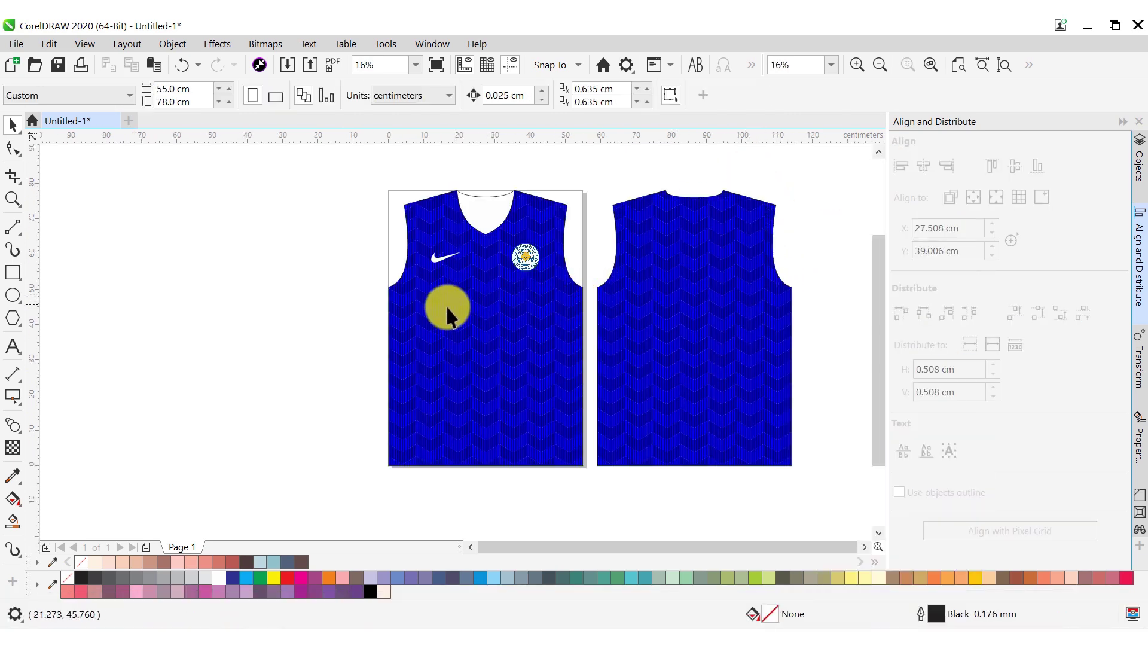
- Add the artistic text "EASY COREL" at 48 pt to the middle of the jersey front
left_click(19, 356)
scroll(472, 318, "up", 3)
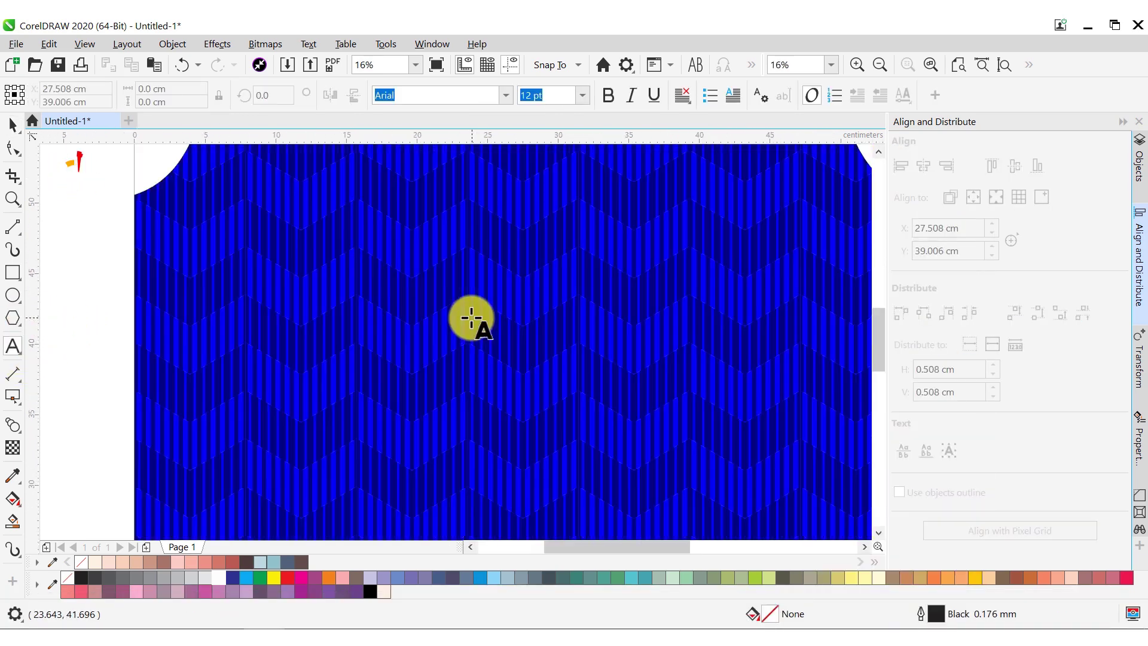
left_click(461, 300)
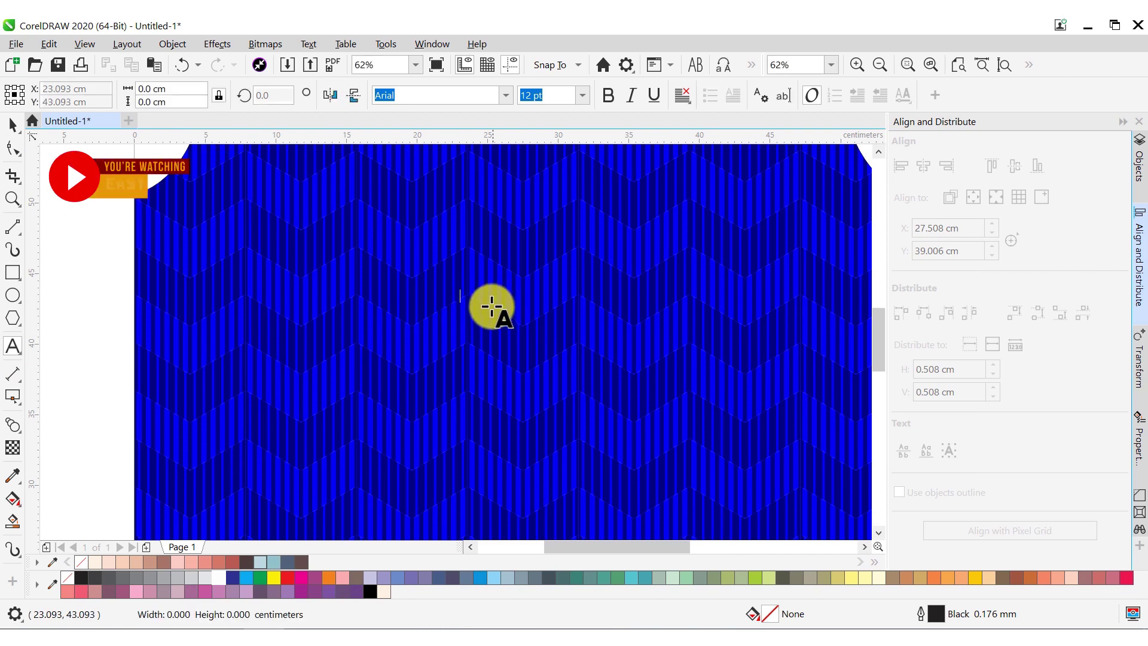
left_click(583, 96)
left_click(531, 306)
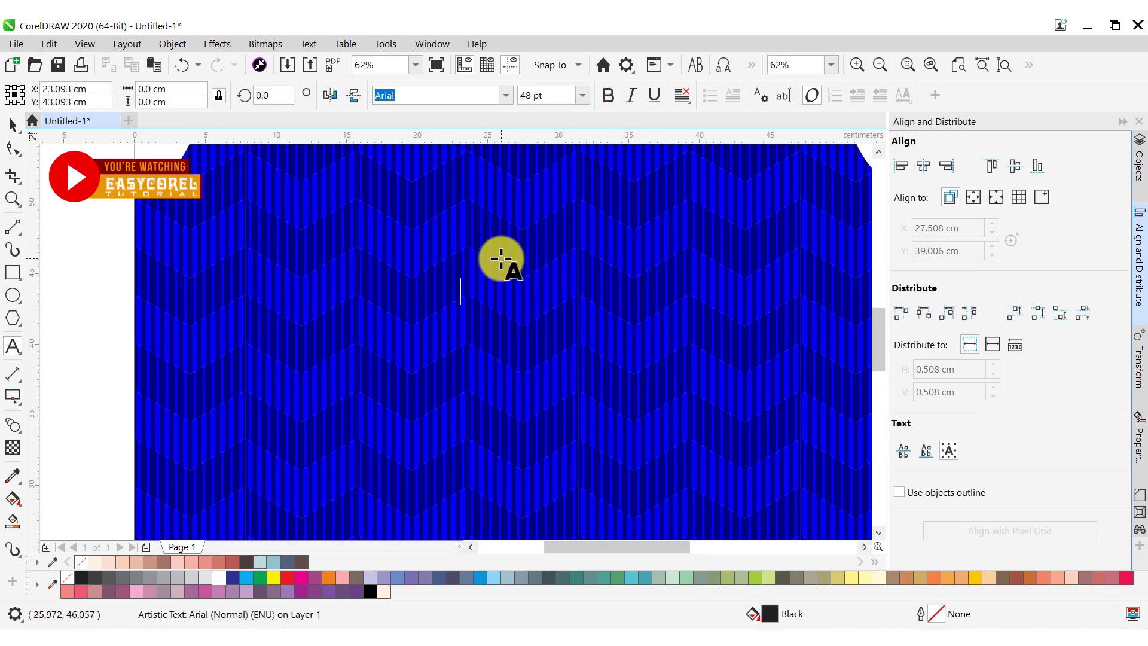
type("EAS")
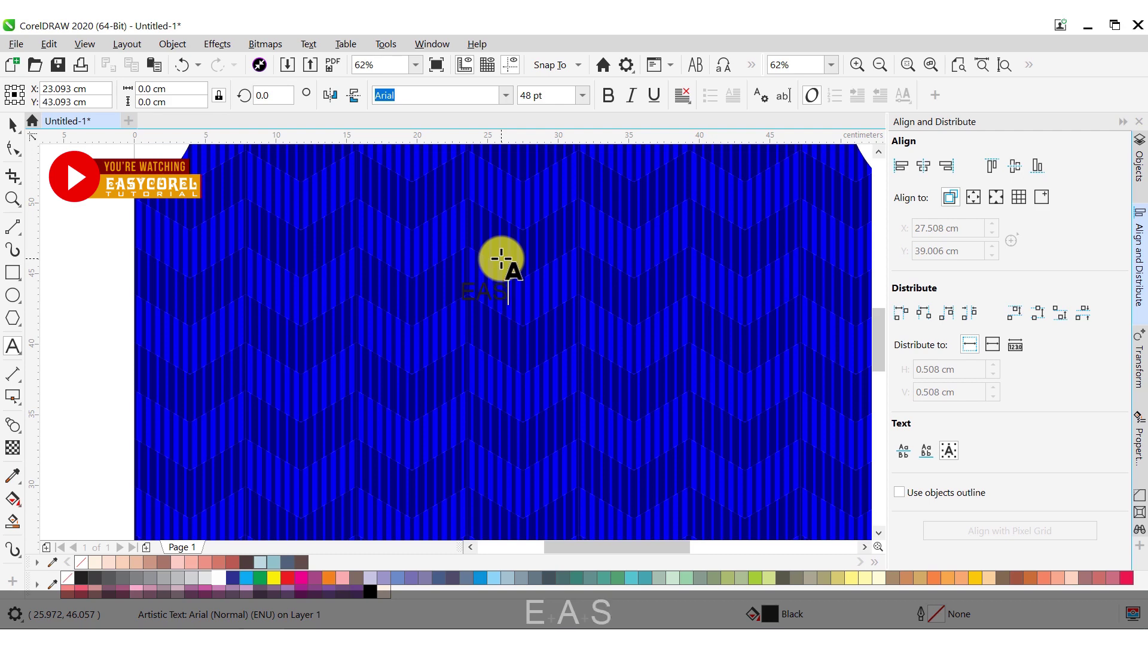
type("Y COREL")
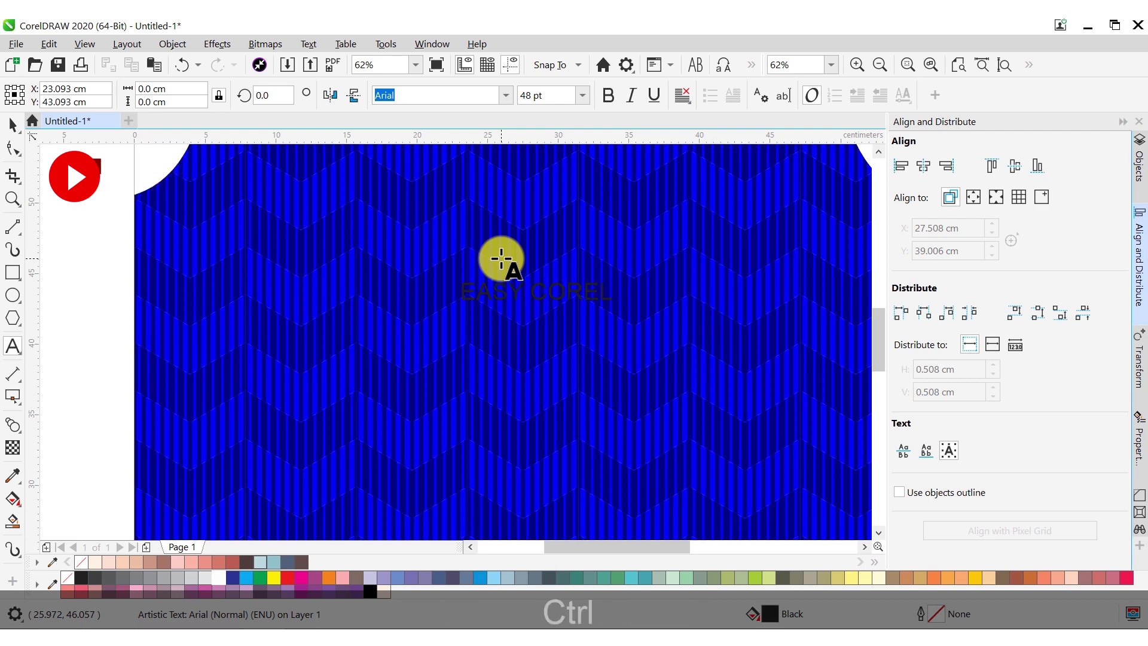
key("ctrl+space")
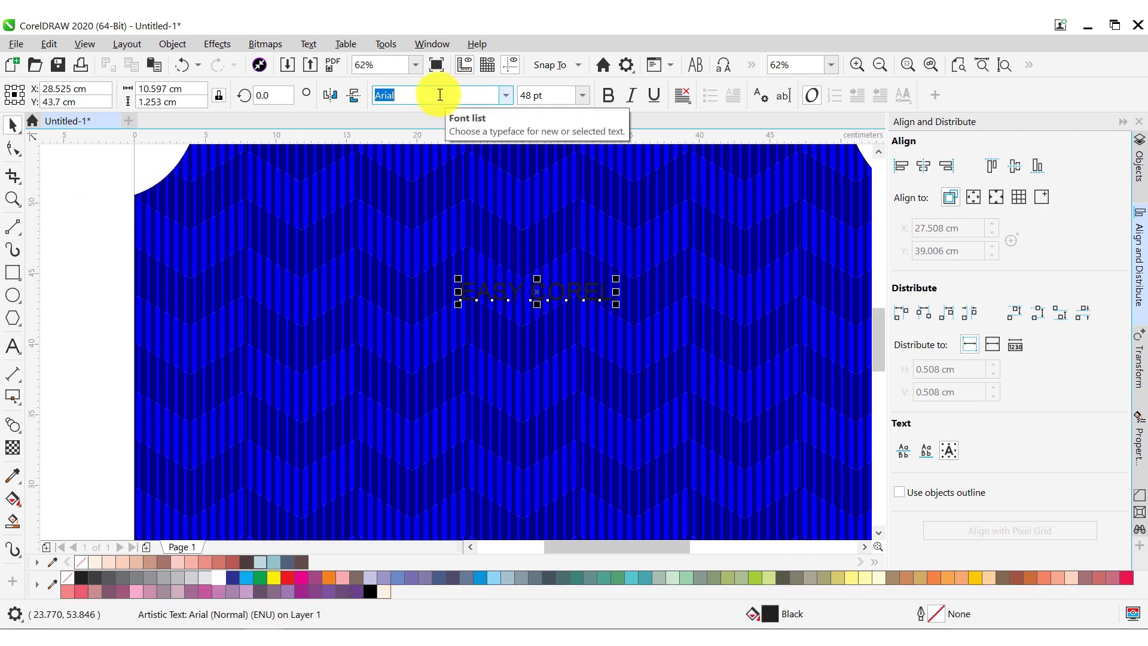
- Set the EASY COREL text in the Kankin font with a white fill and enlarge it to about 36 cm wide
type("KA")
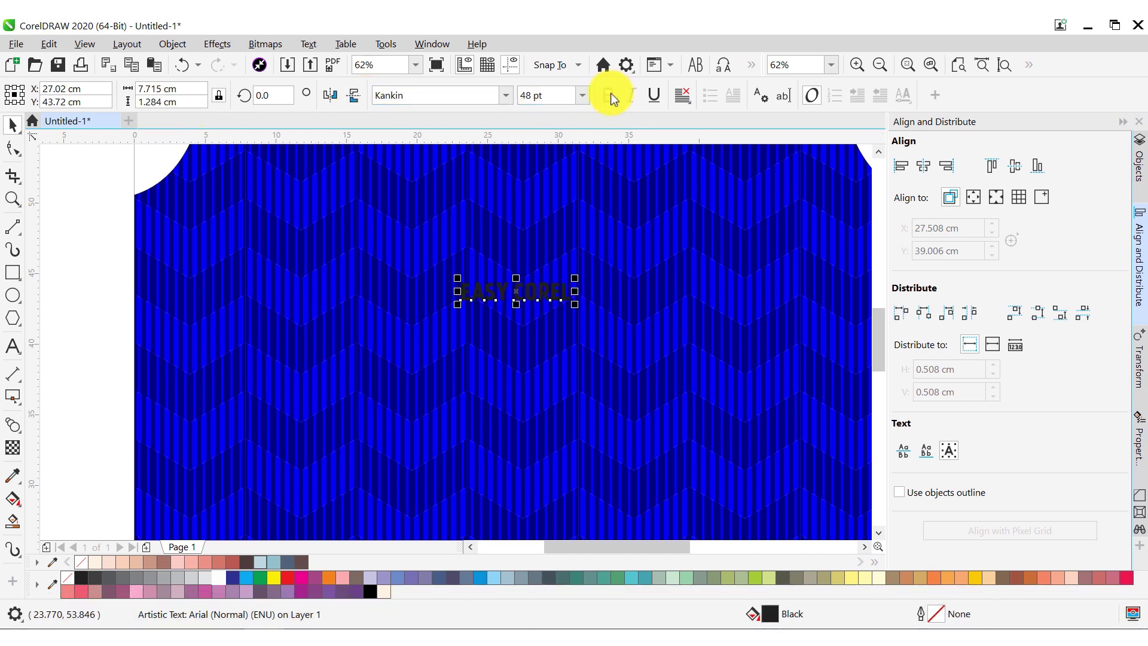
scroll(524, 281, "down", 2)
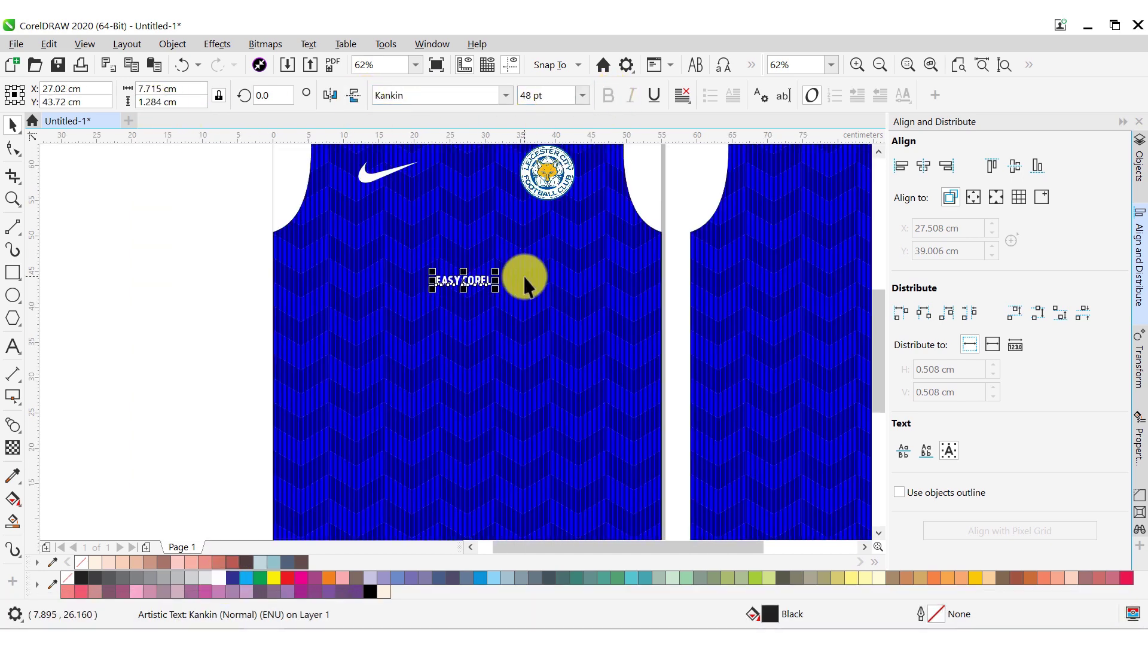
left_click_drag(496, 278, 594, 208)
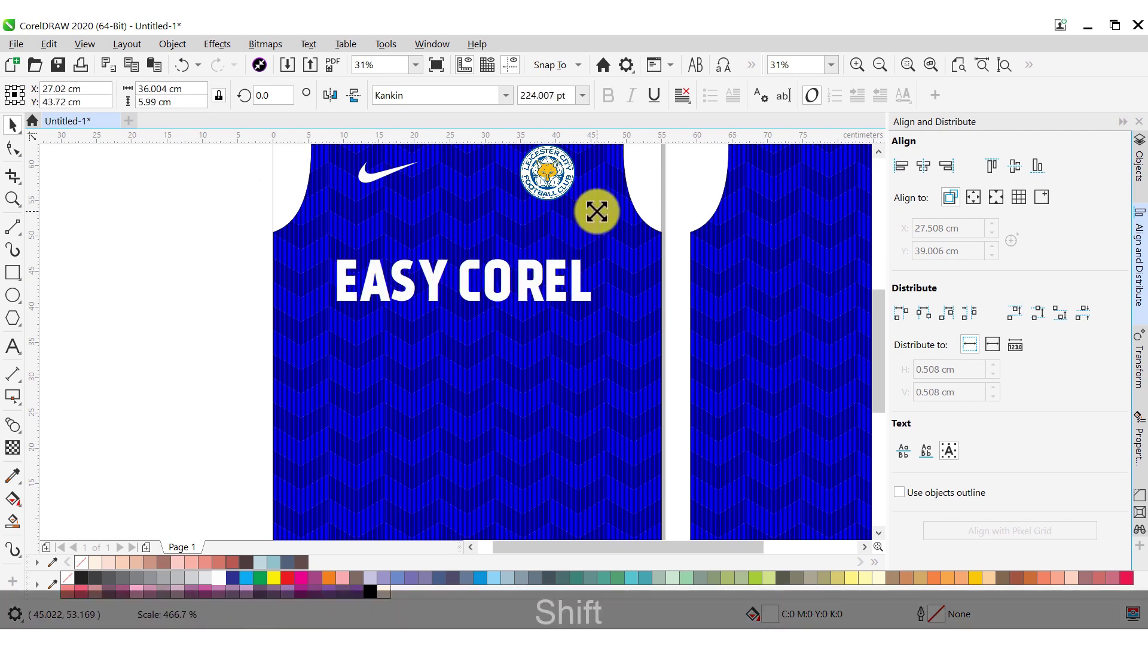
- Centre the EASY COREL text horizontally on the jersey front and set its width to 29 cm
left_click(492, 226, "shift")
left_click(923, 166)
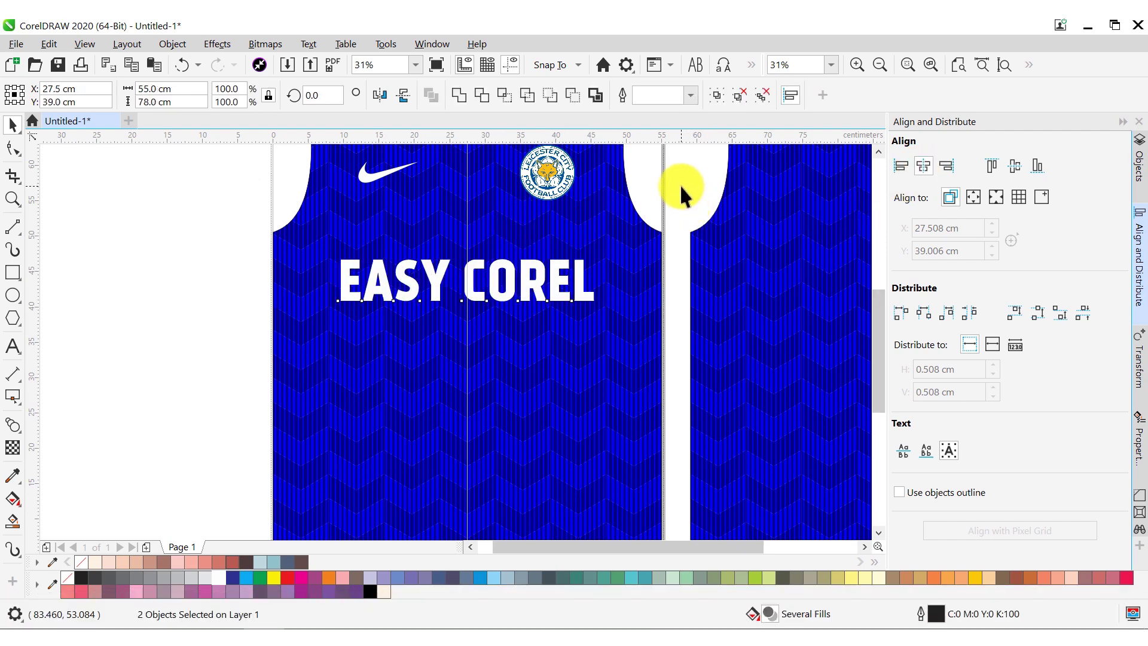
left_click(680, 184)
left_click(576, 267)
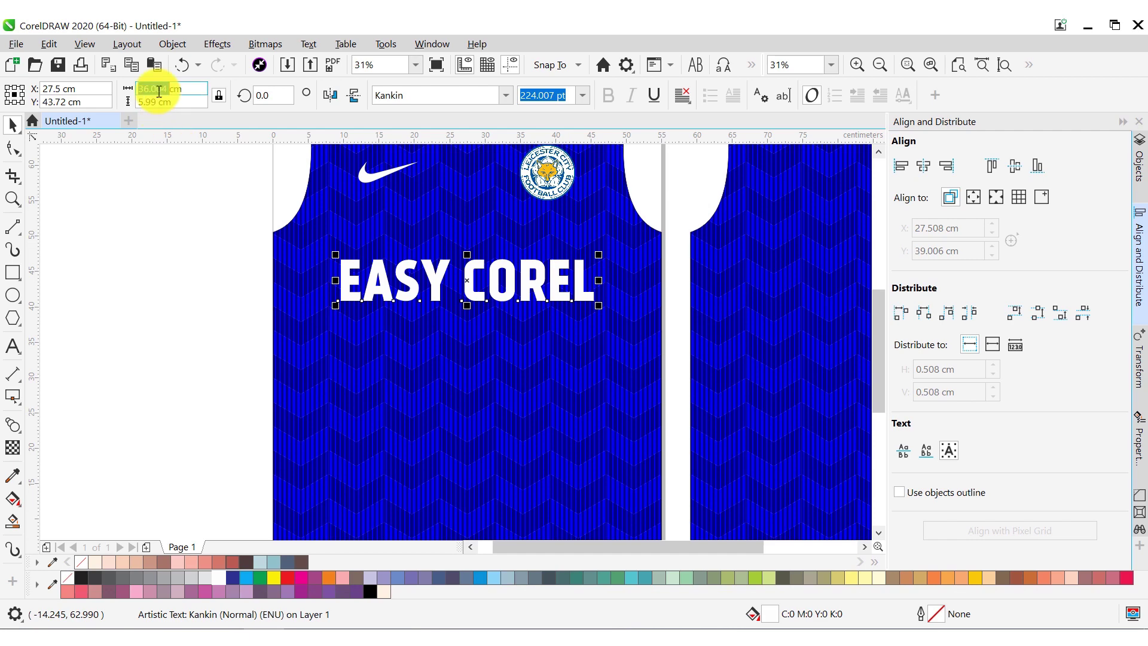
type("29")
key("Return")
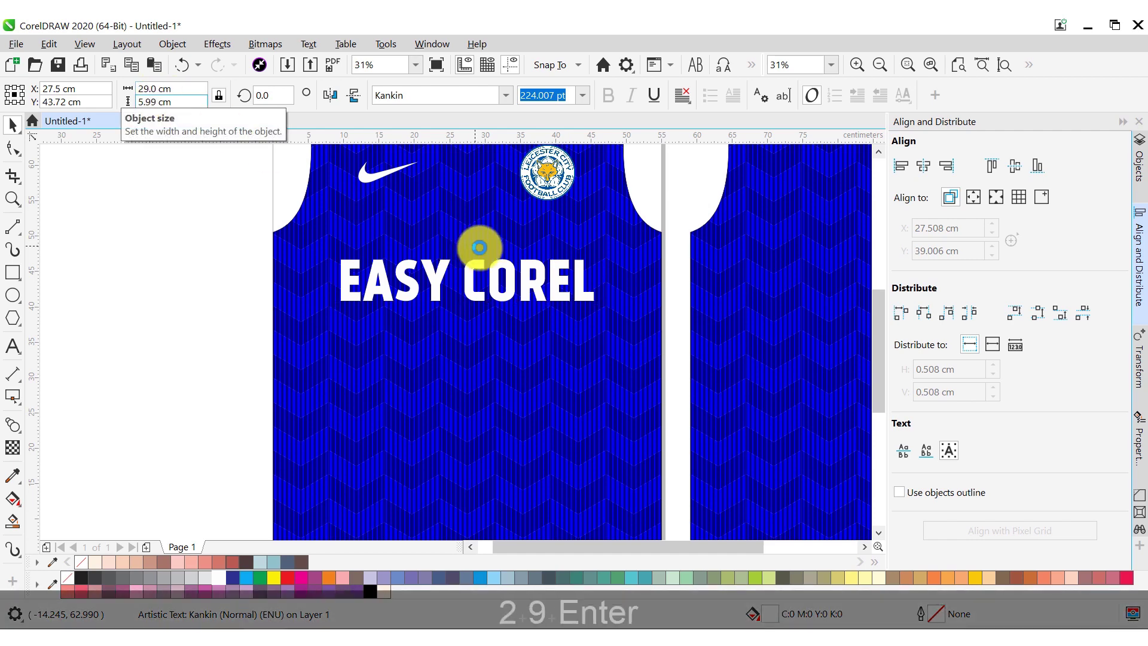
- Copy the EASY COREL text to the upper part of the jersey back and change the copy's wording to "VARDY"
left_click_drag(546, 279, 723, 191)
scroll(507, 252, "down", 1)
scroll(744, 179, "up", 2)
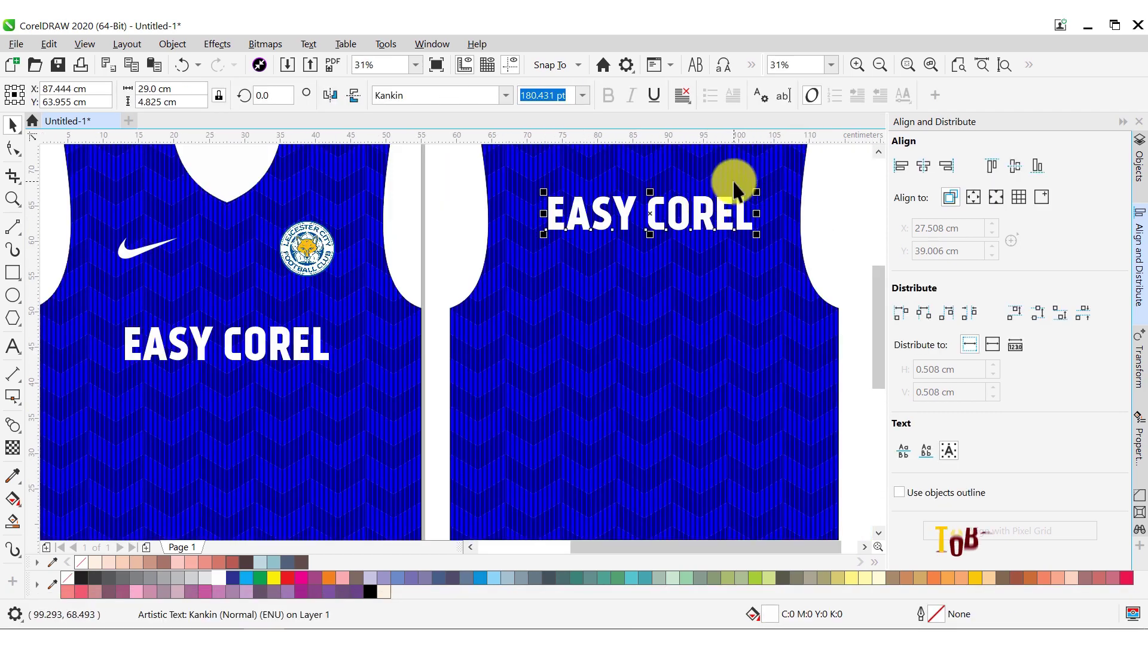
scroll(736, 182, "up", 3)
double_click(686, 230)
key("ctrl+a")
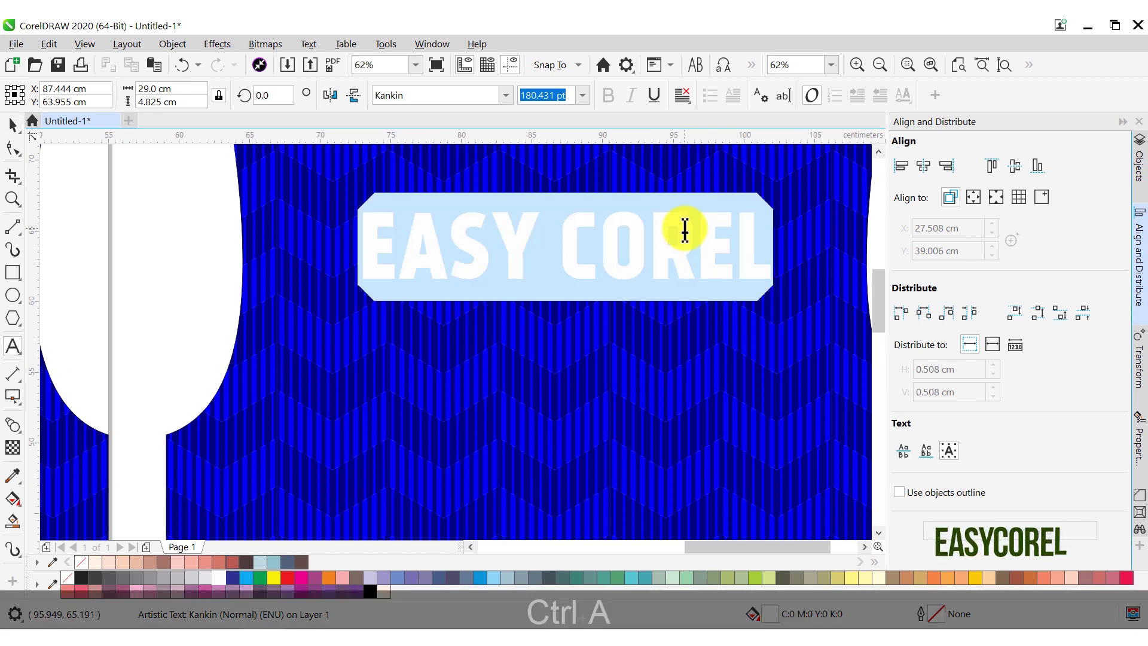
type("VARDY")
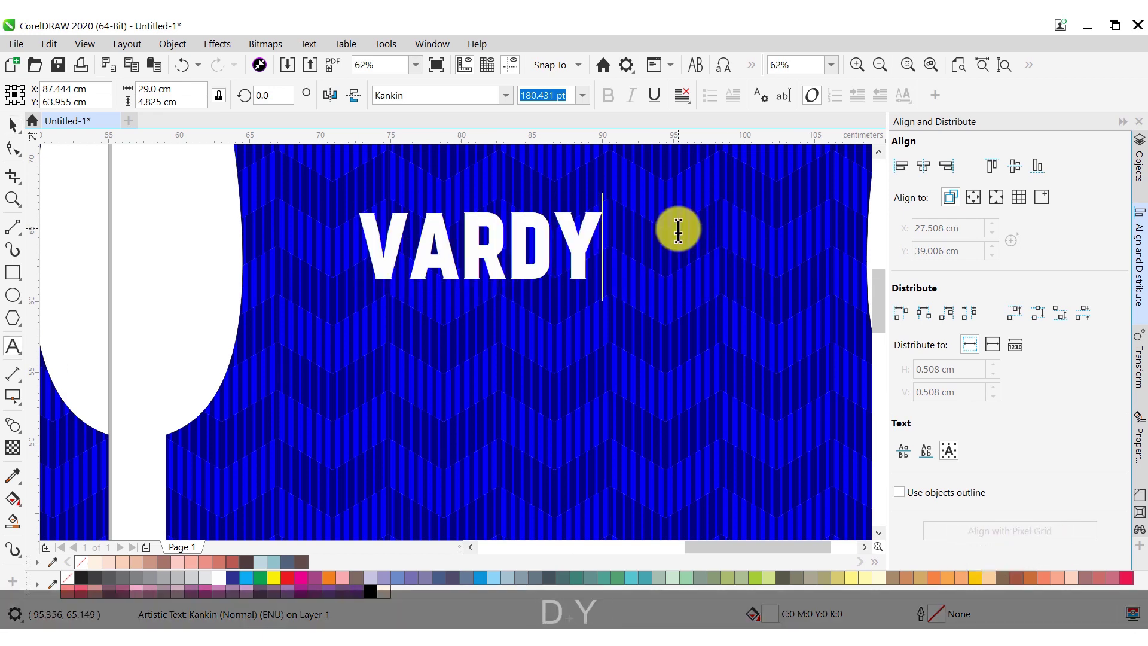
key("ctrl+space")
- Set the VARDY text in Juventus Fans Bold and enlarge it to about 17 cm wide
left_click(454, 94)
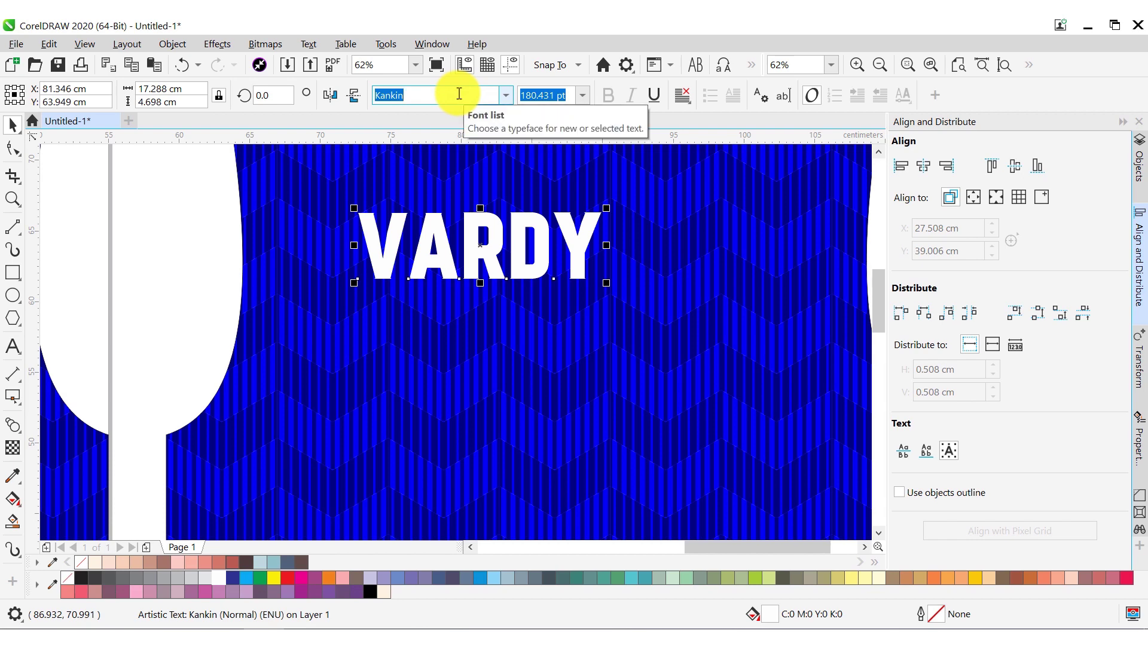
type("juv")
key("Return")
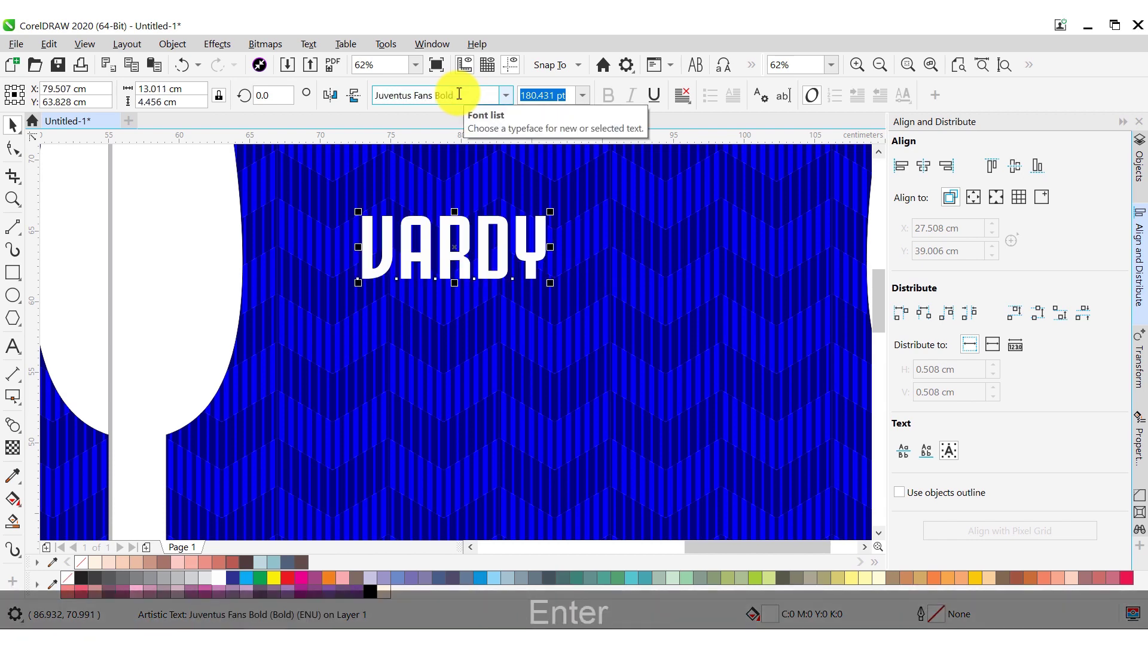
scroll(500, 236, "down", 2)
left_click_drag(562, 196, 553, 195)
- Centre the VARDY text horizontally on the jersey back
left_click(583, 202, "shift")
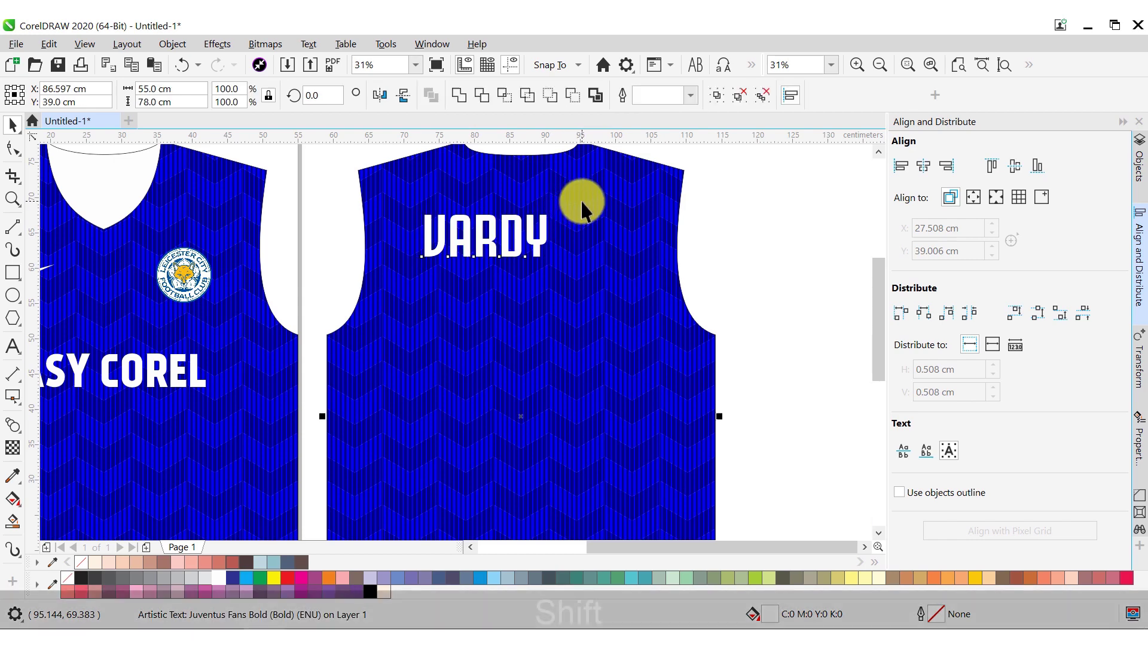
left_click(923, 171)
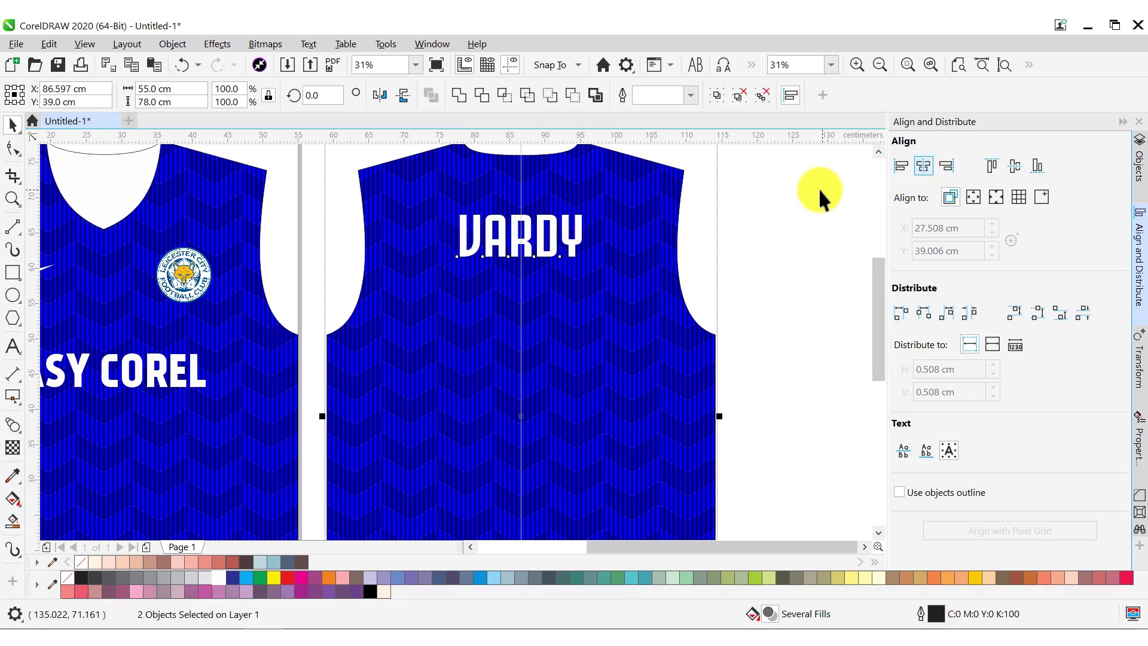
left_click(819, 188)
- Duplicate the VARDY text directly below itself and change the copy to the number "9"
left_click_drag(551, 235, 553, 300)
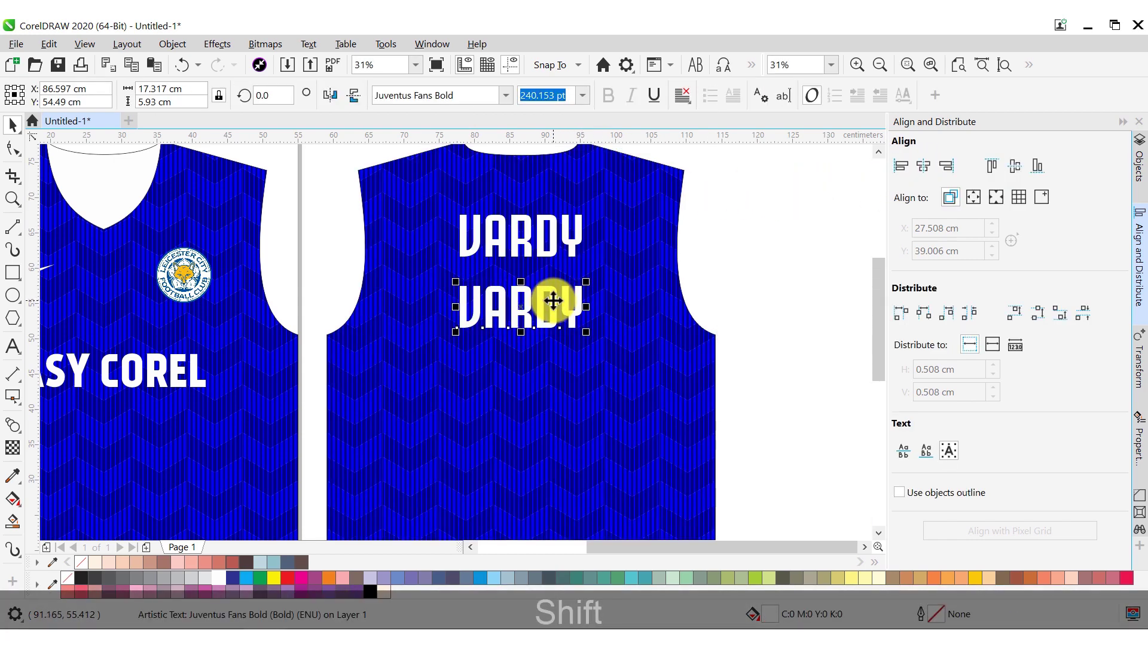
key("ctrl+a")
type("9")
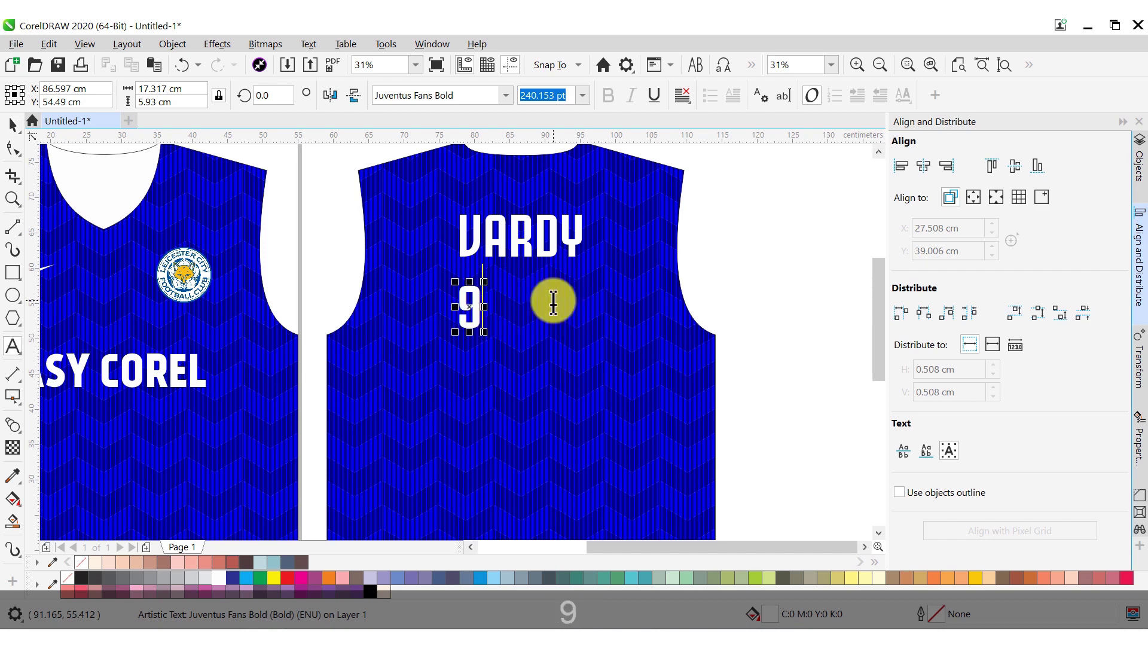
key("ctrl+space")
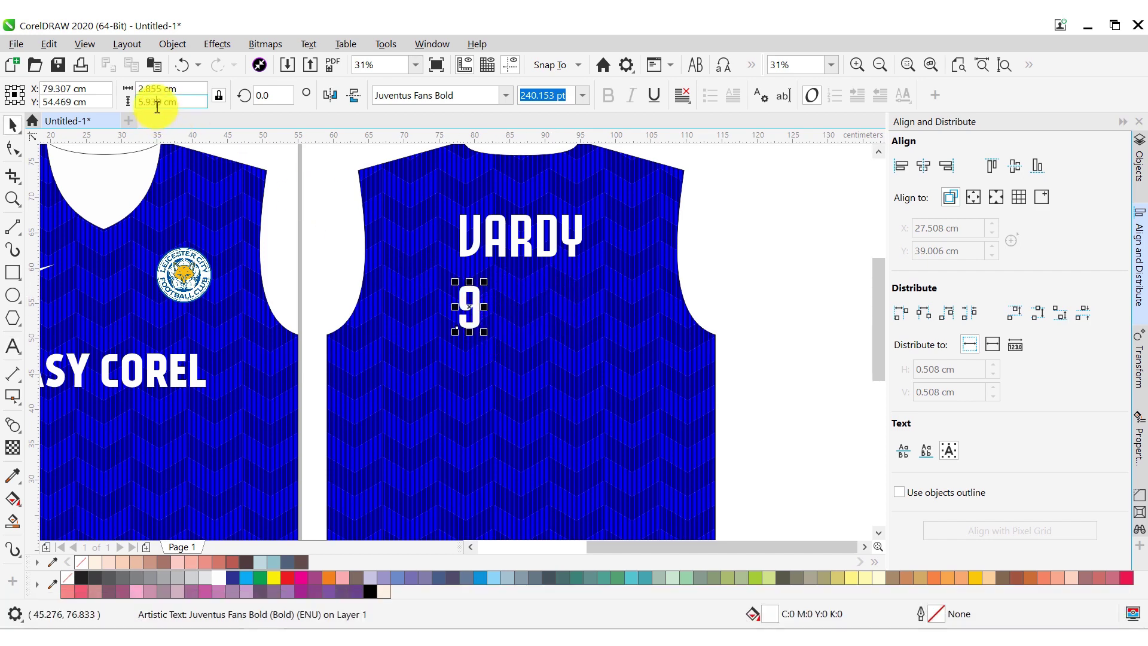
- Set the number 9's height to 25 cm and place it beneath the VARDY text
type("25")
key("Return")
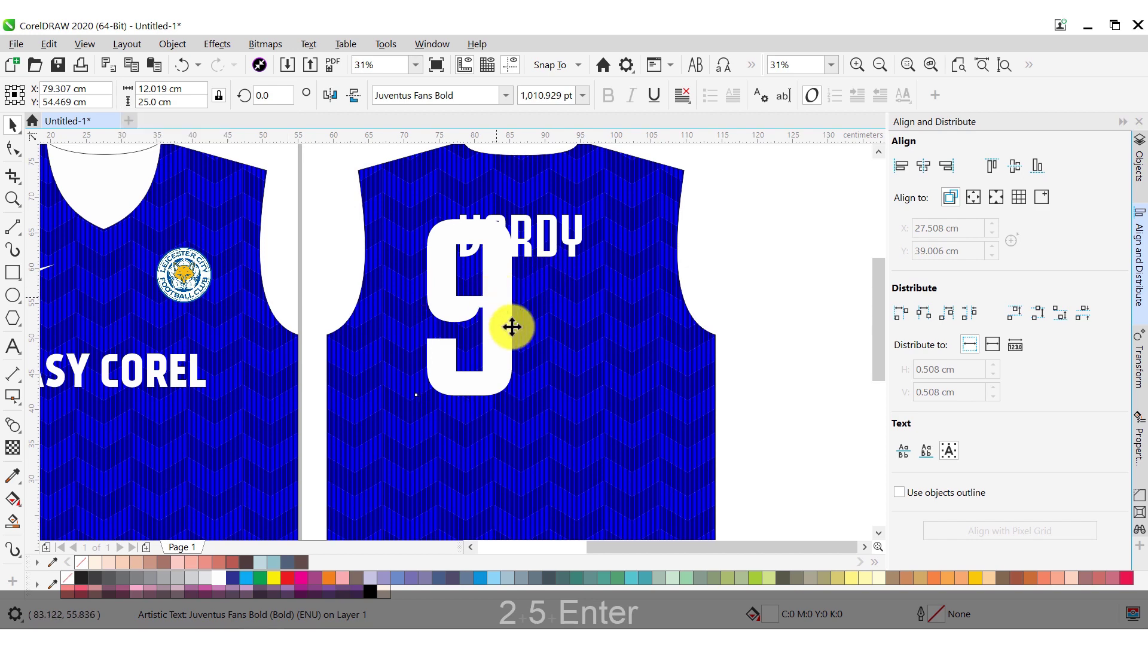
left_click_drag(511, 326, 544, 377)
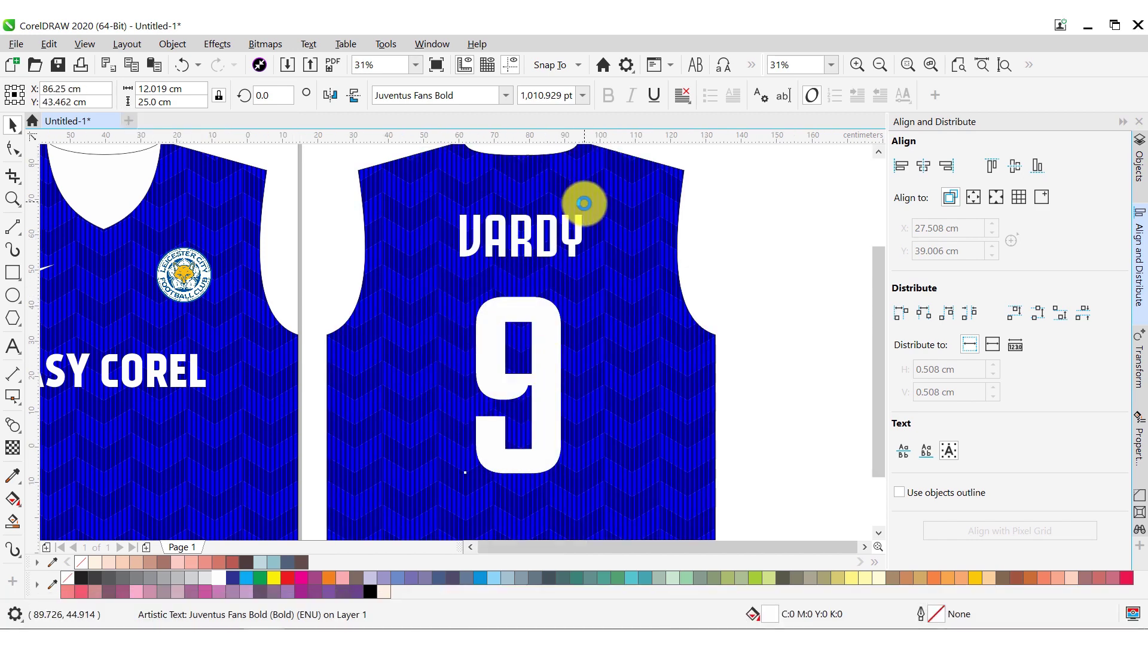
- Align the VARDY text and the number 9 to the horizontal centre of the jersey back
scroll(585, 202, "down", 1)
left_click_drag(679, 173, 501, 357)
left_click(609, 367, "shift")
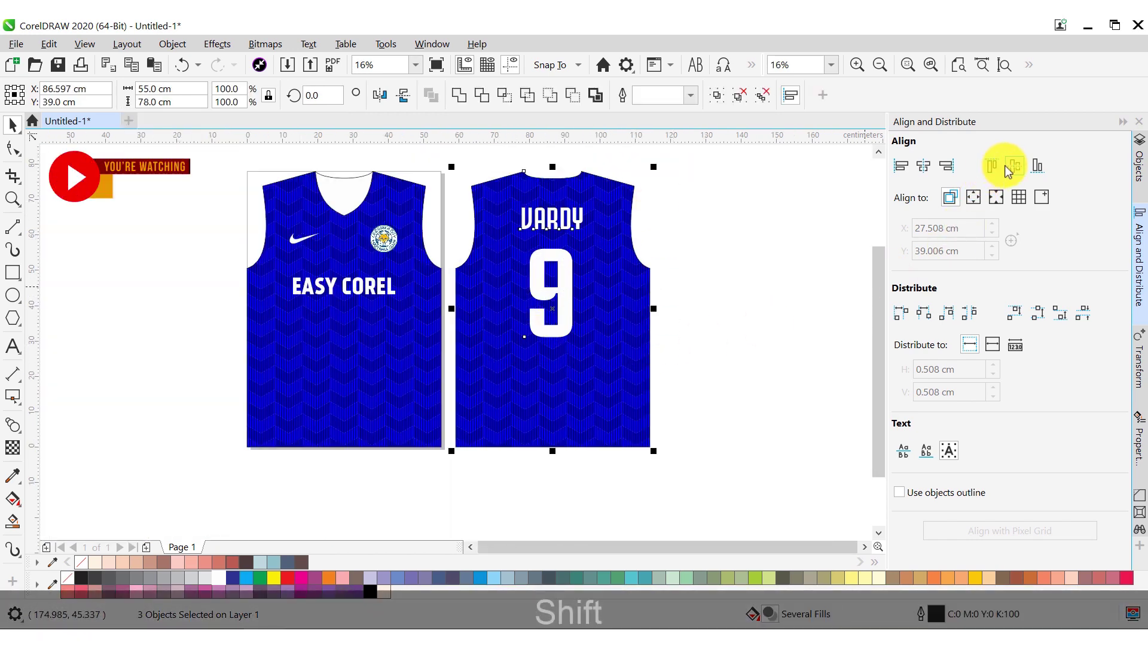
left_click(925, 165)
left_click(737, 230)
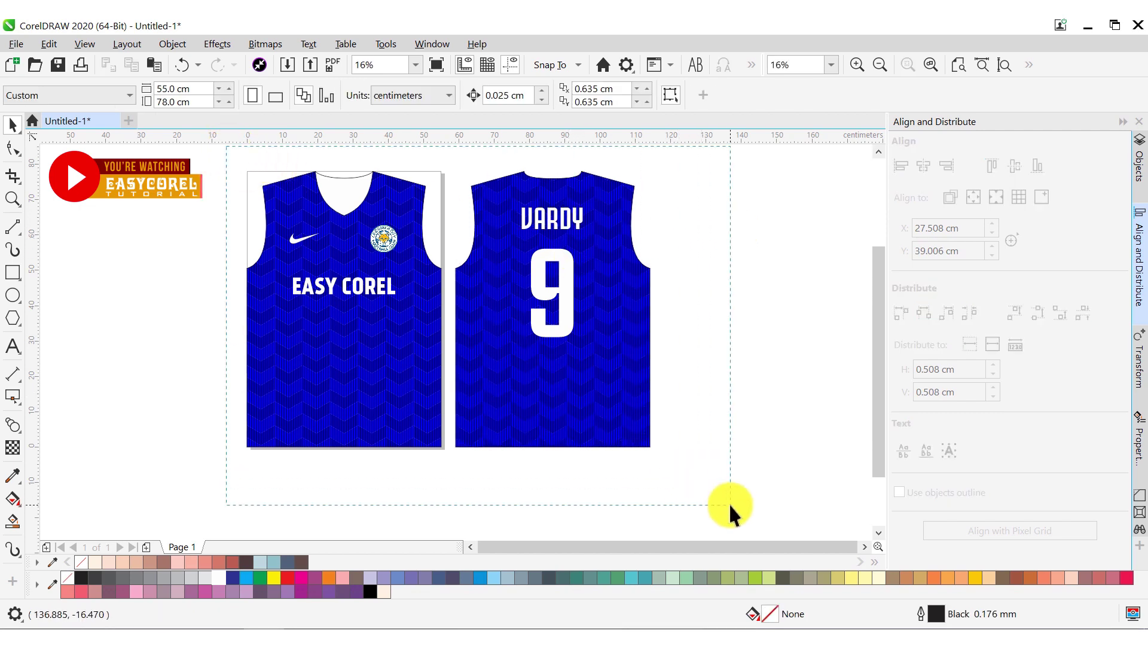
- Fit both jersey panels in the view and collapse the alignment settings to examine the finished design
key("ctrl+a")
left_click(908, 65)
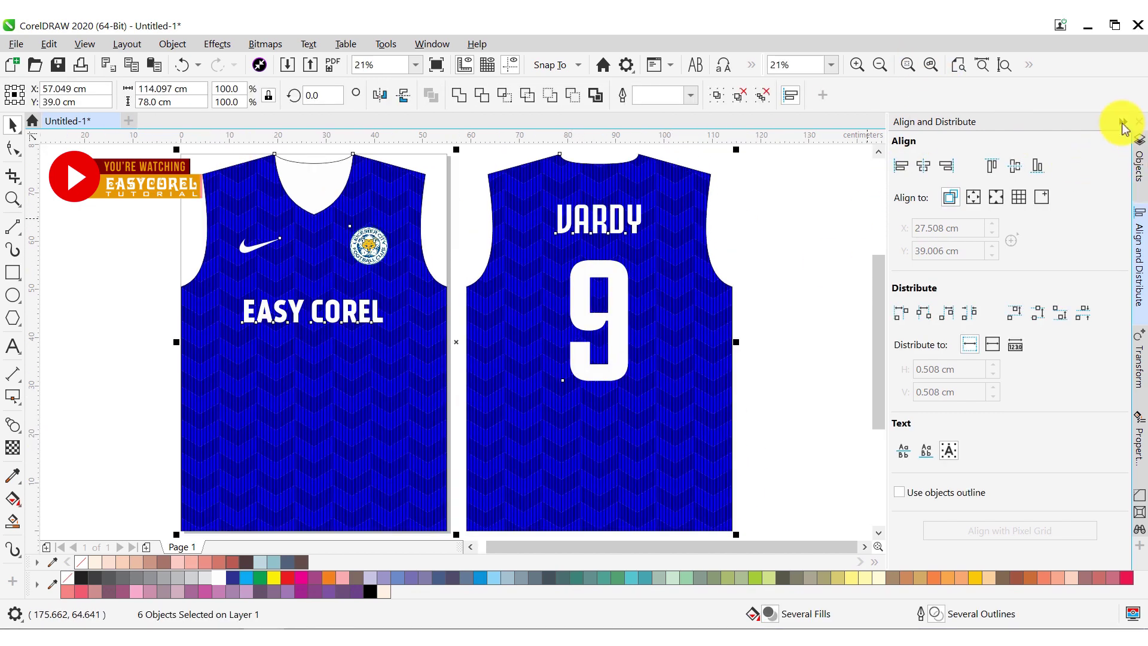
left_click(1122, 124)
left_click(995, 221)
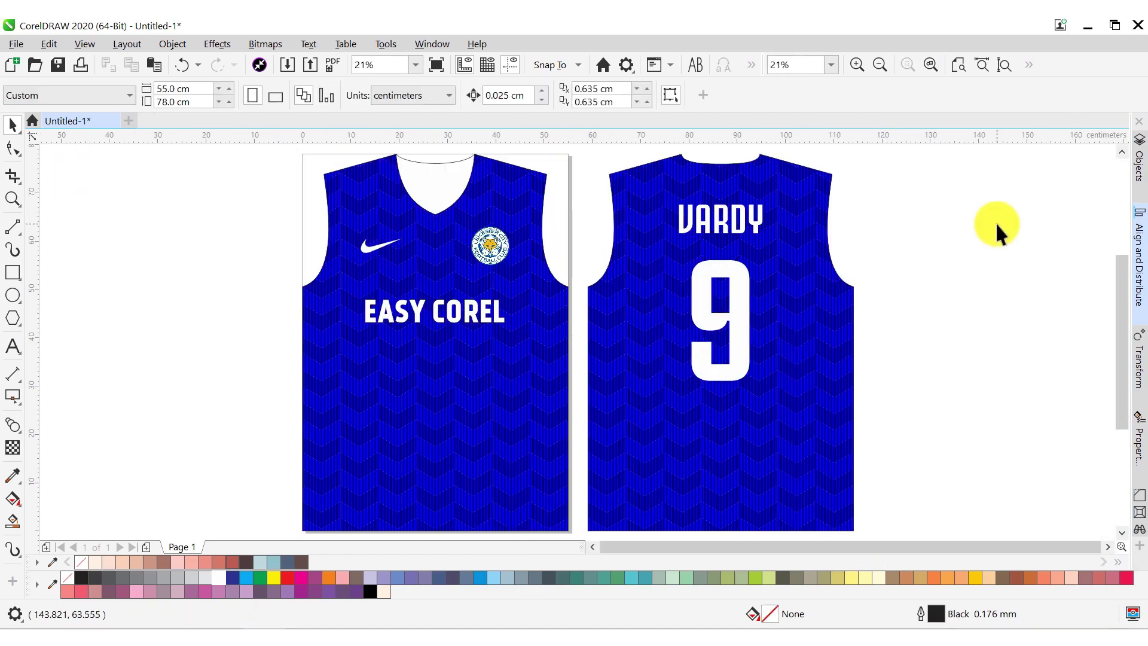